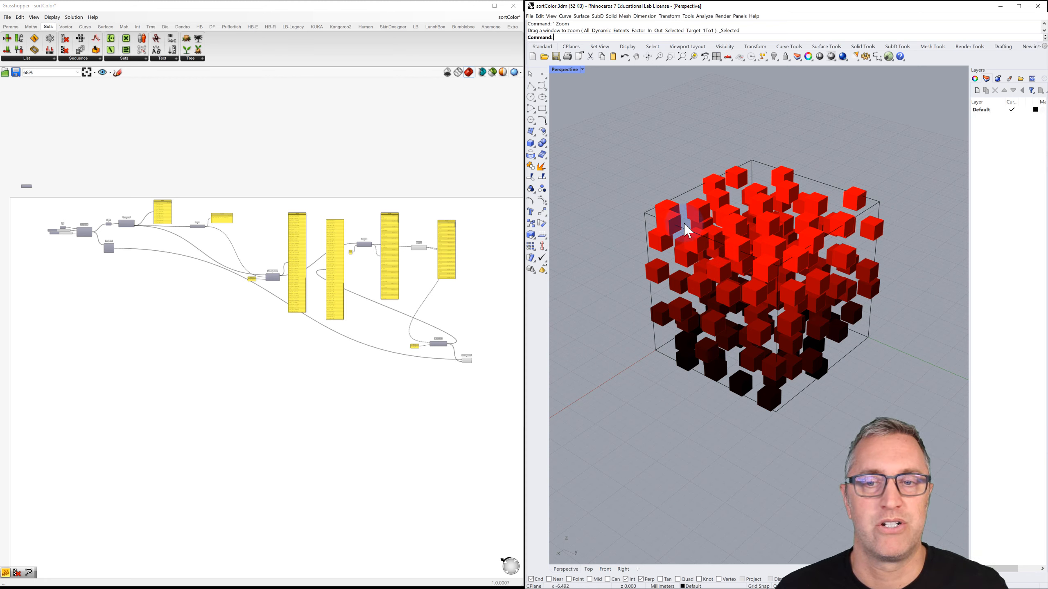
- Set the Number Slider feeding the Populate 3D component's Seed input to 86.62
right_drag(704, 350, 716, 337)
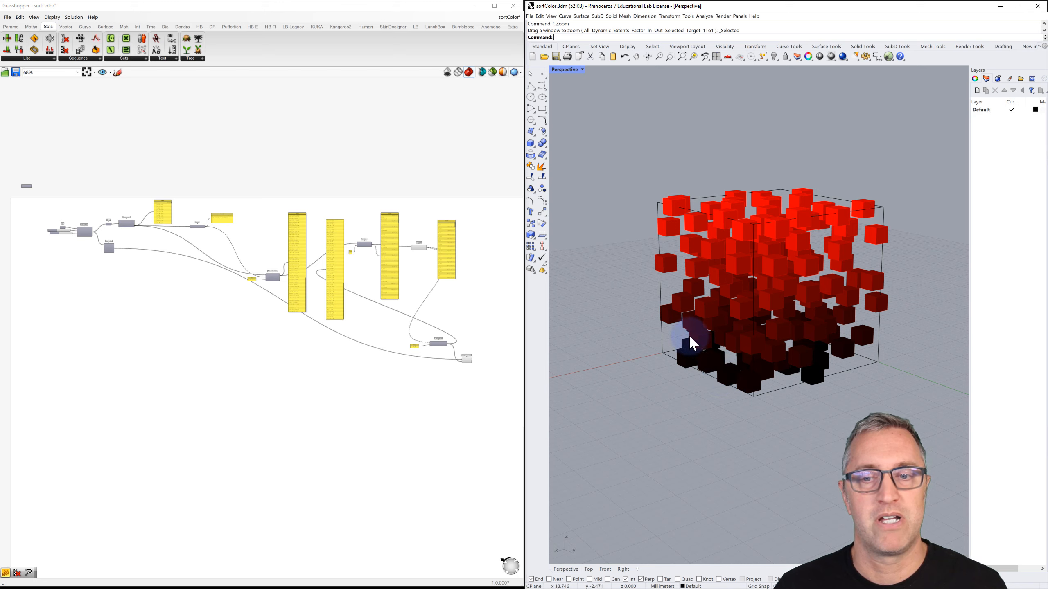
mouse_move(685, 325)
right_down()
mouse_move(714, 325)
mouse_move(685, 326)
right_up()
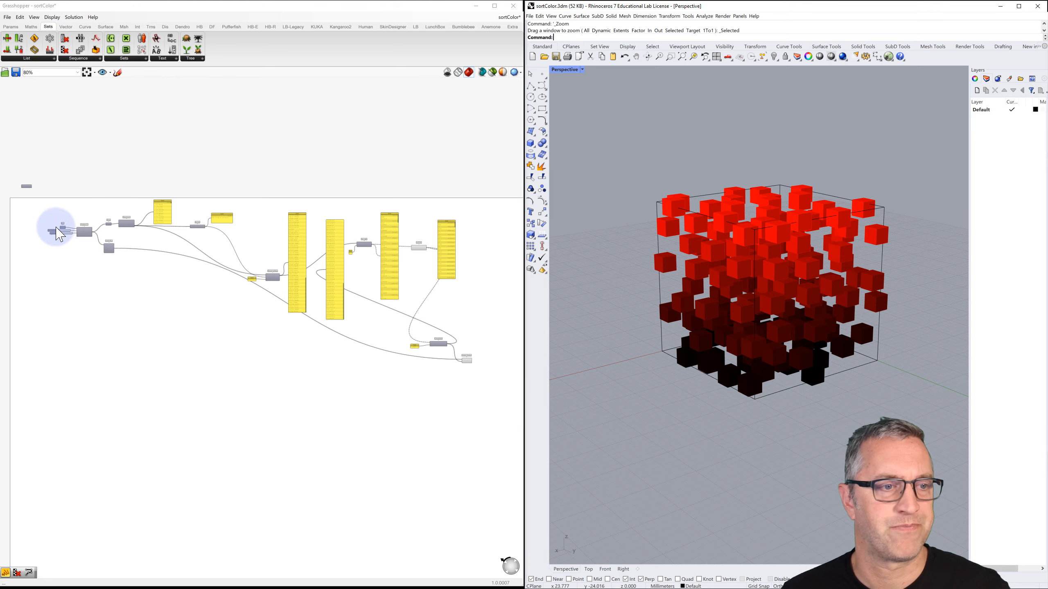
scroll(59, 234, up, 6)
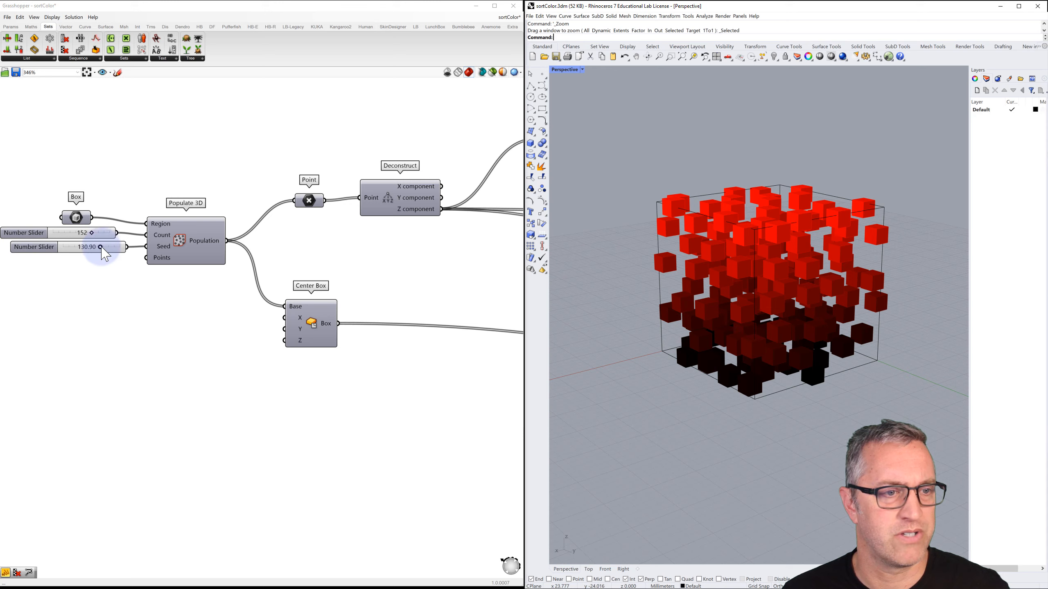
mouse_move(105, 255)
mouse_down()
mouse_move(94, 247)
mouse_move(80, 259)
mouse_move(122, 256)
mouse_move(89, 250)
mouse_up()
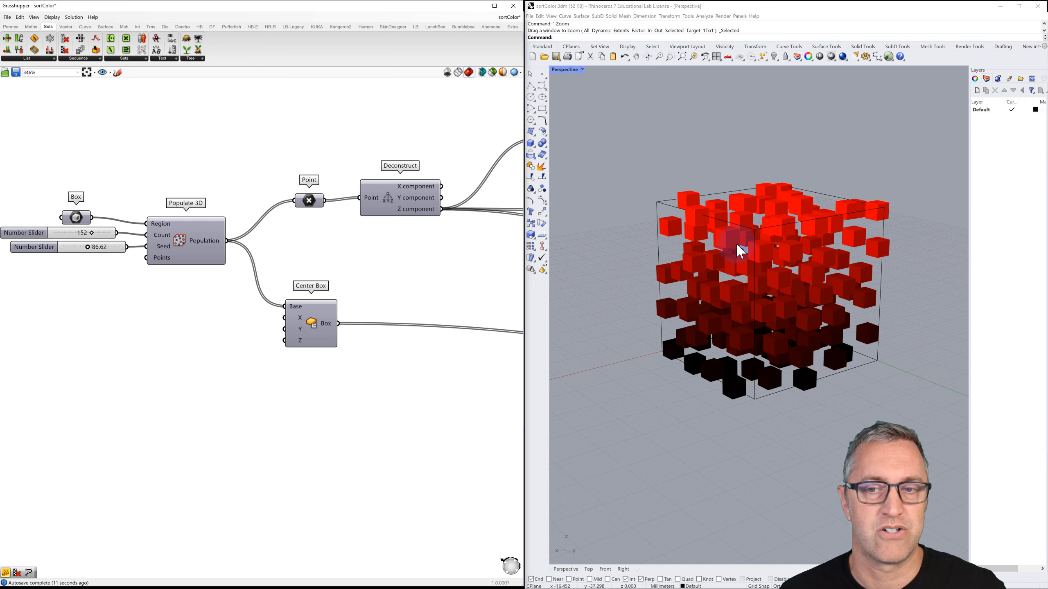
- Examine the Grasshopper definition from Populate 3D through Remap Numbers and Concatenate to Custom Preview, and inspect the colored boxes
scroll(300, 252, down, 3)
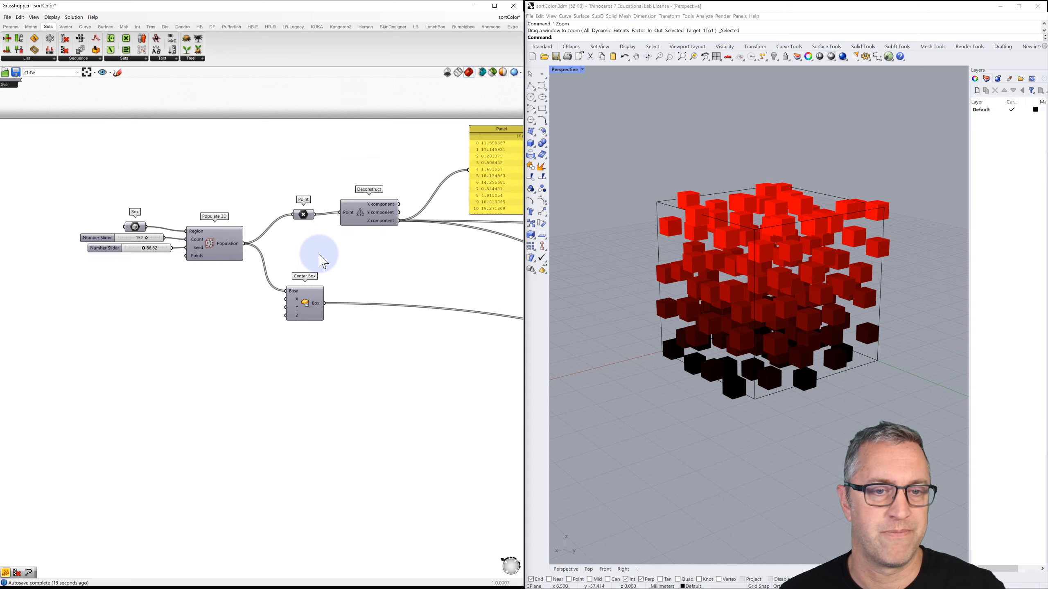
right_drag(400, 260, 195, 217)
right_drag(367, 281, 244, 235)
right_drag(346, 266, 207, 228)
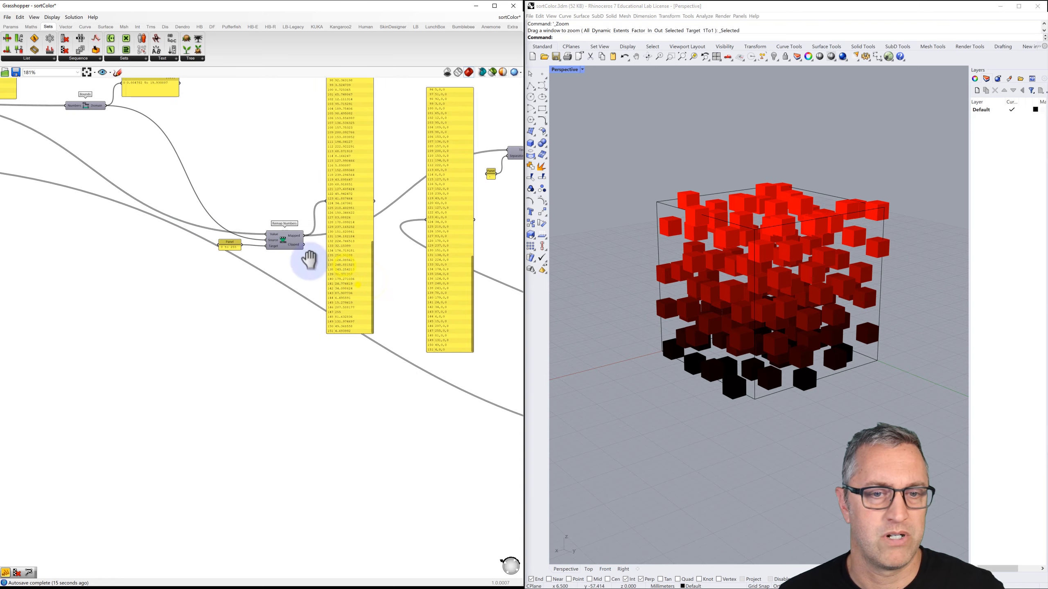
right_drag(358, 285, 215, 233)
right_drag(339, 302, 192, 239)
right_drag(307, 282, 183, 256)
scroll(358, 308, up, 3)
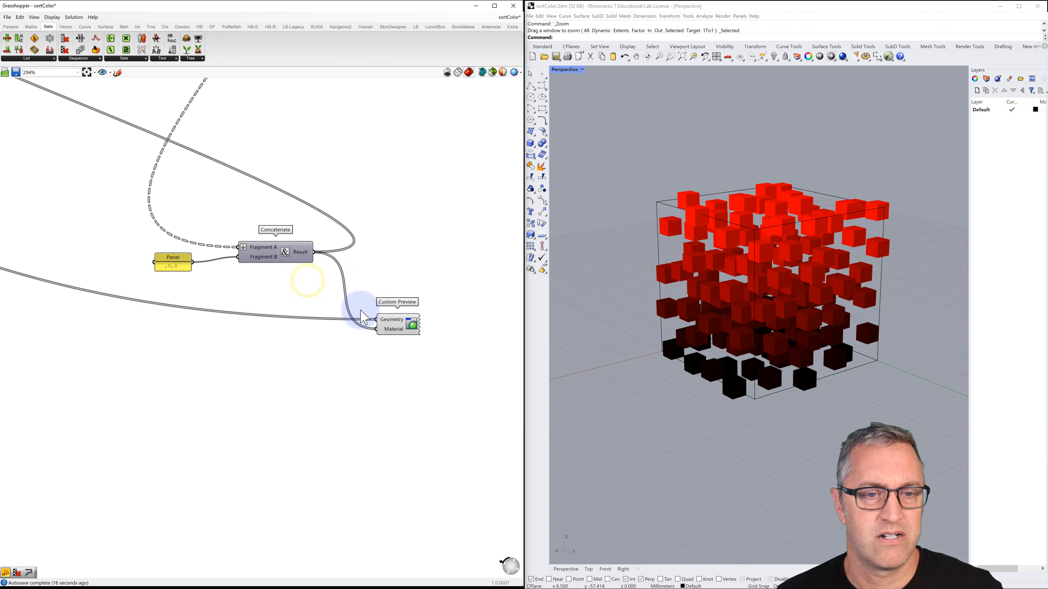
scroll(354, 318, up, 1)
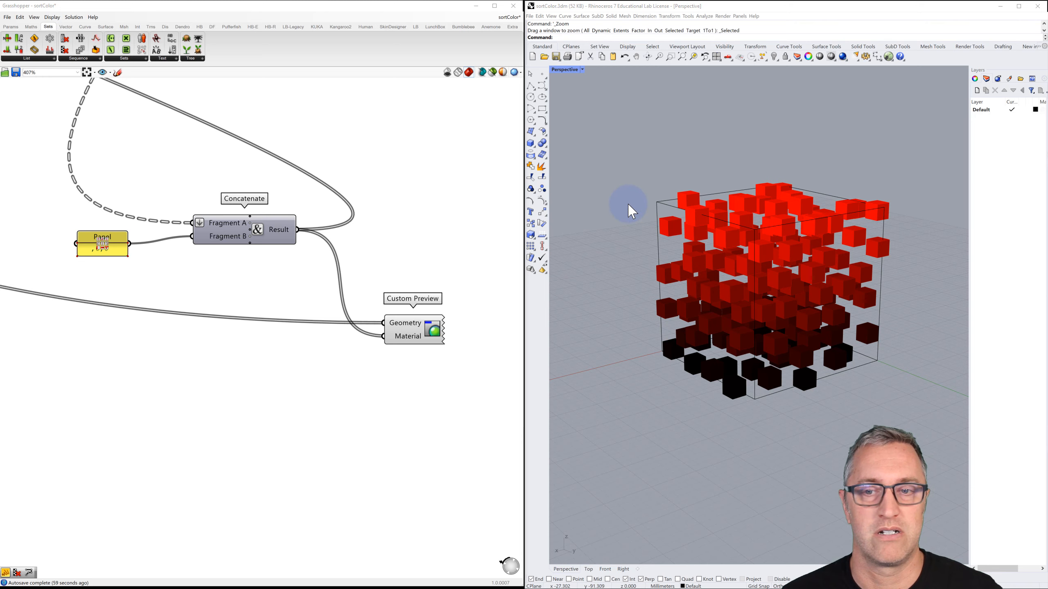
right_drag(806, 254, 784, 231)
- Create a new Rhino file from the Large Objects - Feet template without saving sortColor.3dm, and maximize the Perspective view
click(533, 56)
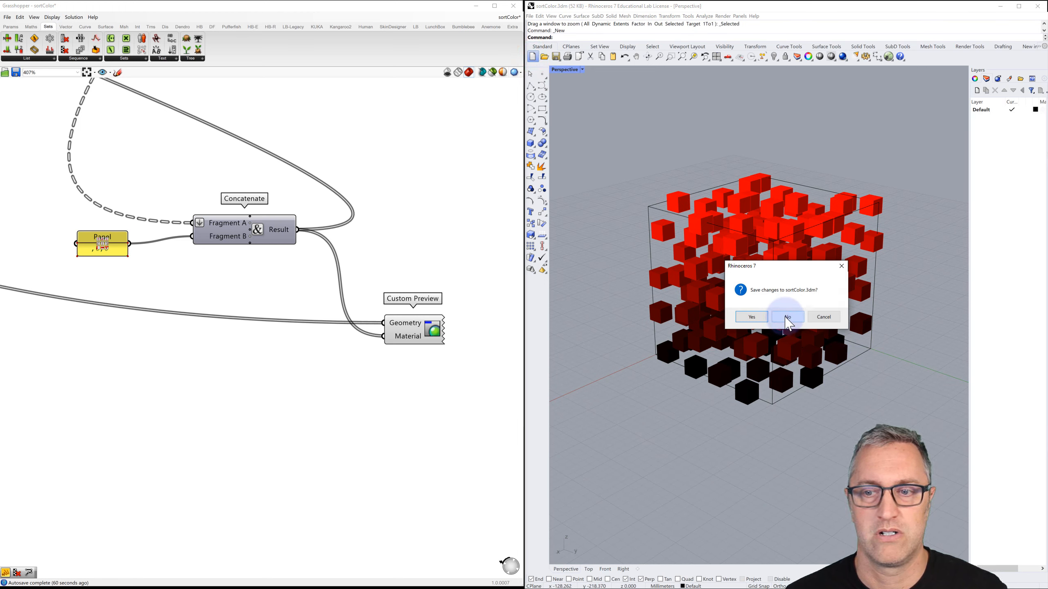
click(785, 317)
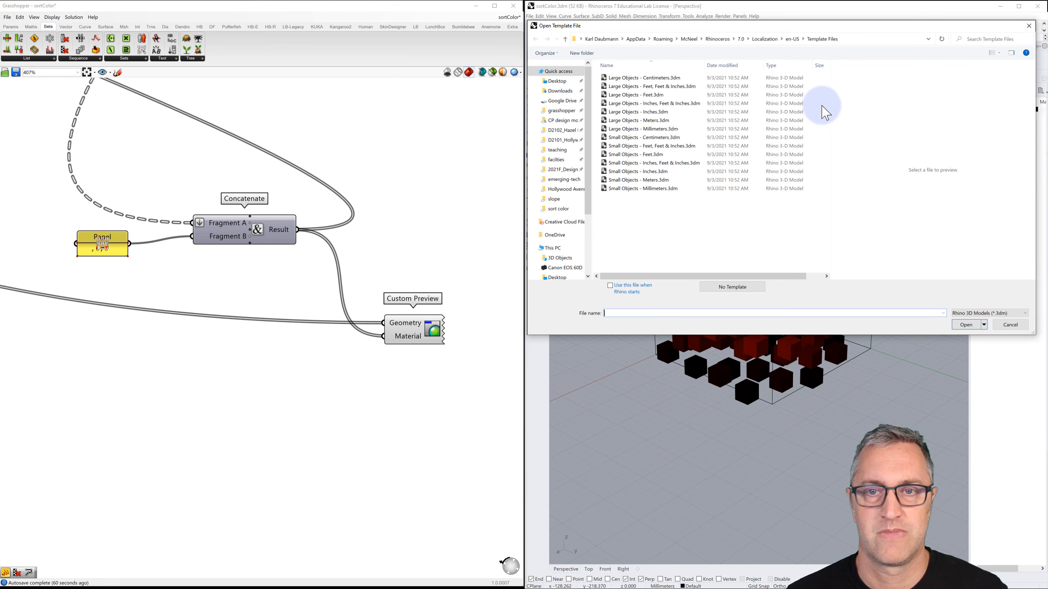
double_click(635, 95)
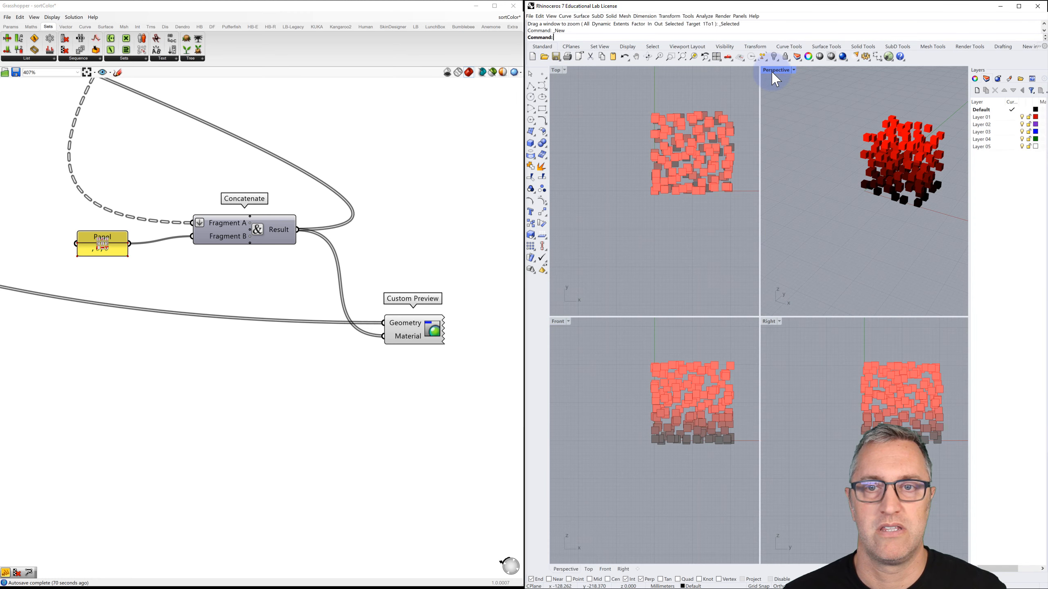
double_click(773, 71)
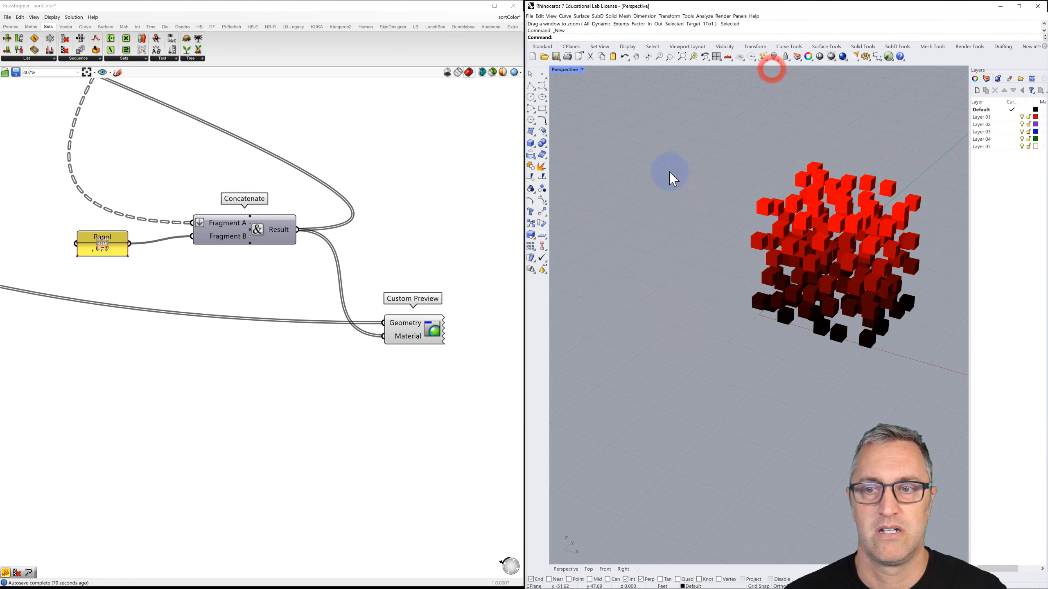
- Create a new Grasshopper document and place the component with the Exceptions input and Active switch just above the canvas's upper-left corner
click(6, 17)
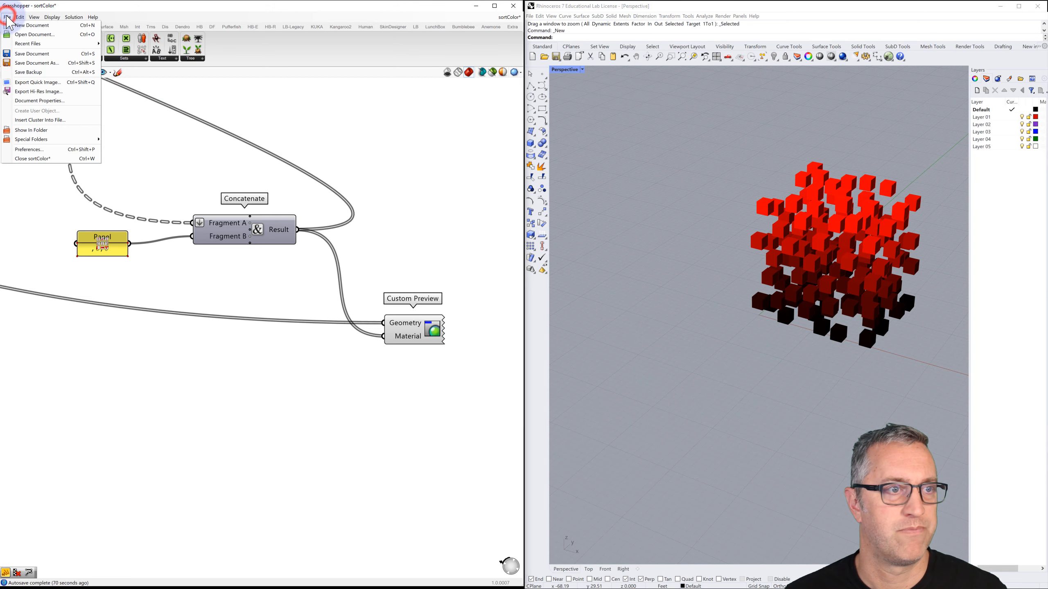
click(31, 25)
scroll(226, 144, down, 3)
right_drag(184, 145, 196, 144)
click(11, 27)
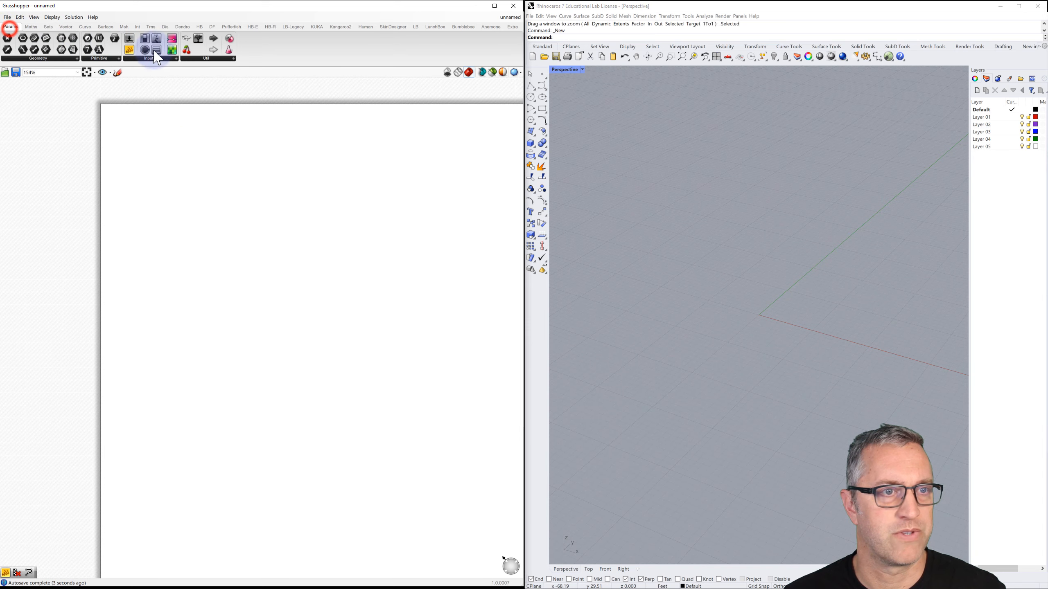
drag(189, 45, 120, 93)
scroll(124, 118, up, 2)
scroll(121, 124, up, 3)
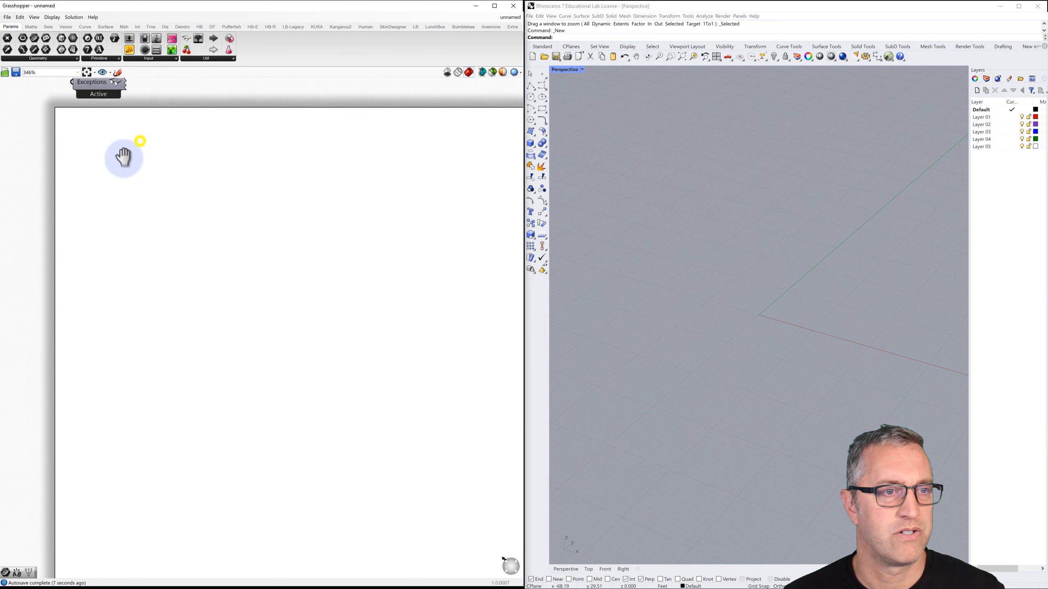
click(123, 177)
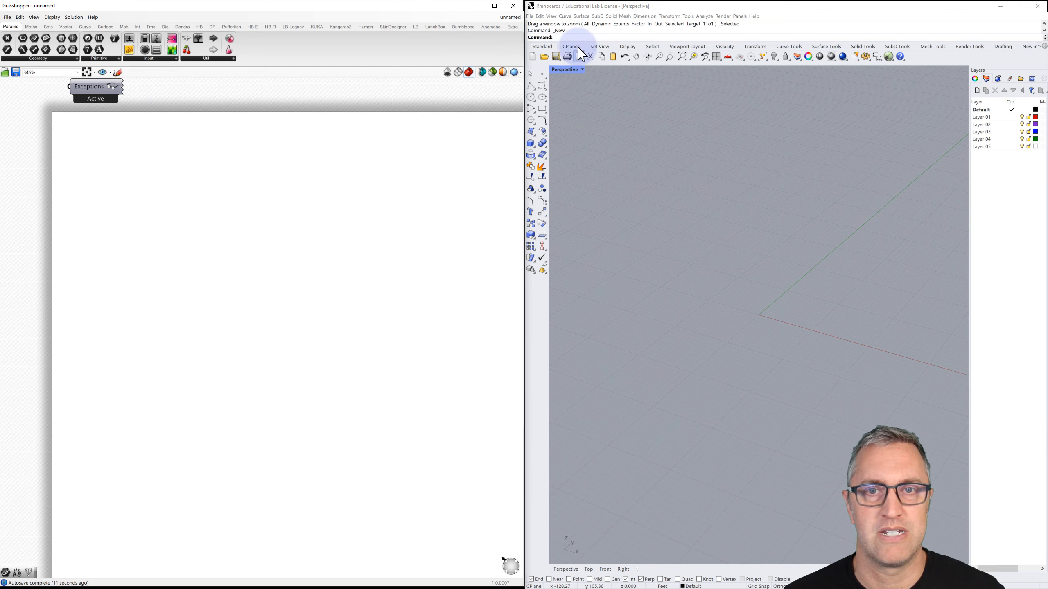
- Begin a 3 Points, Height box in Rhino, placing its first corner on the grid between the red and green axes
click(611, 16)
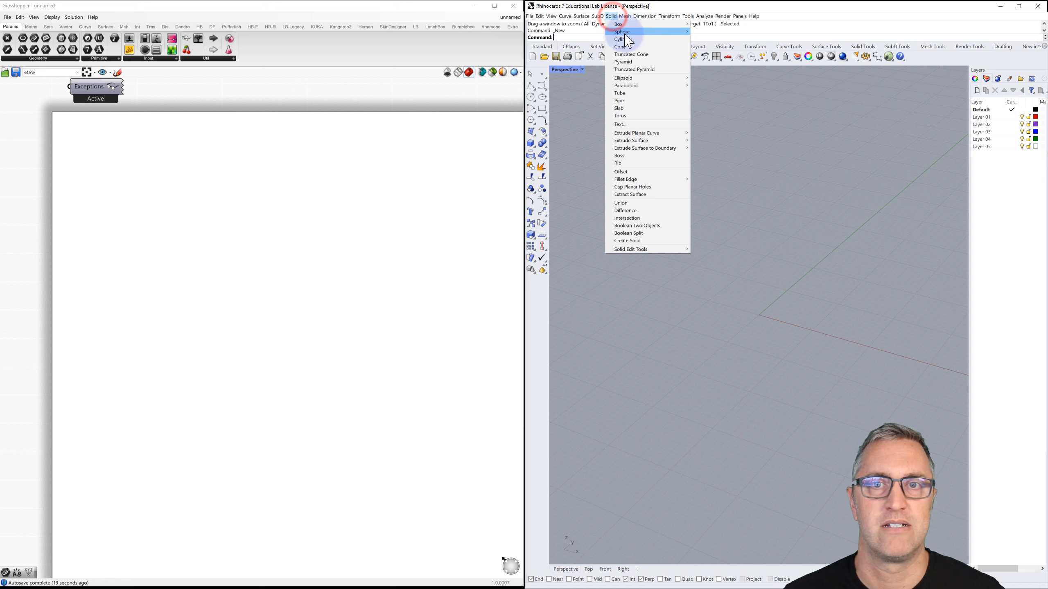
click(623, 24)
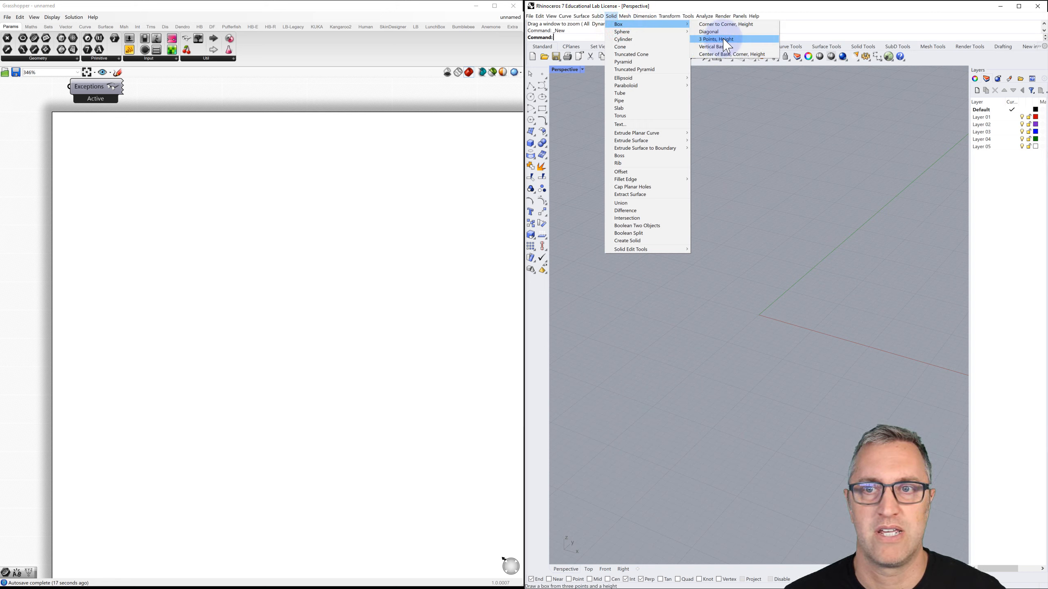
click(725, 40)
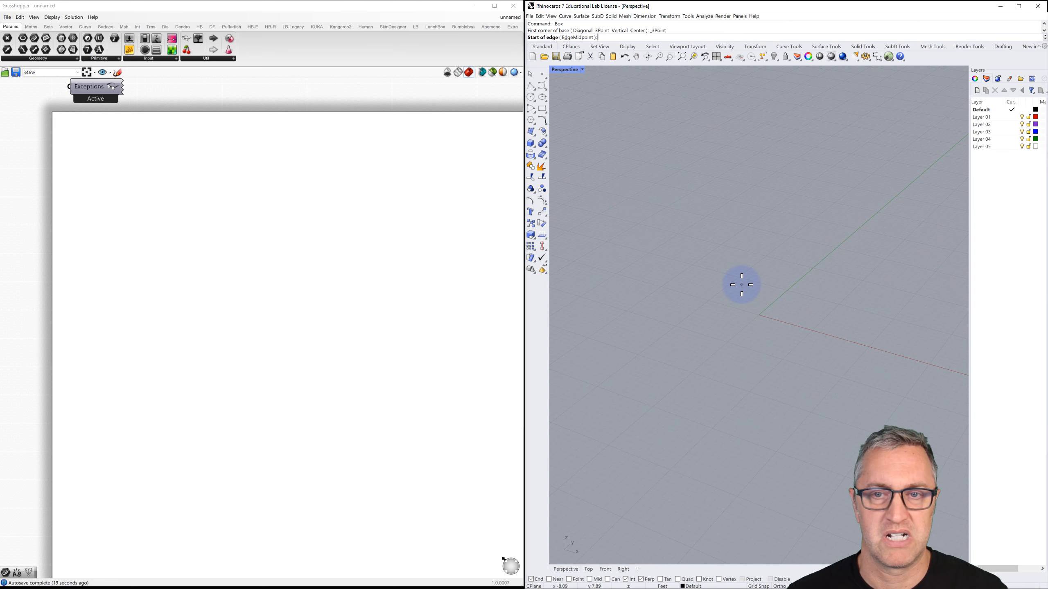
right_drag(819, 300, 695, 279)
right_drag(757, 269, 685, 297)
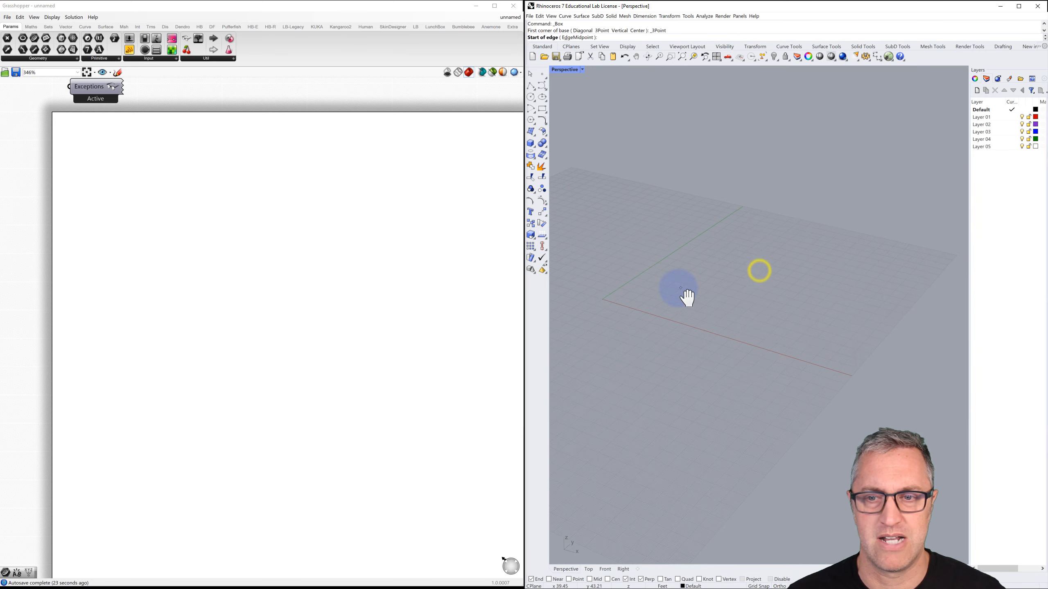
click(710, 276)
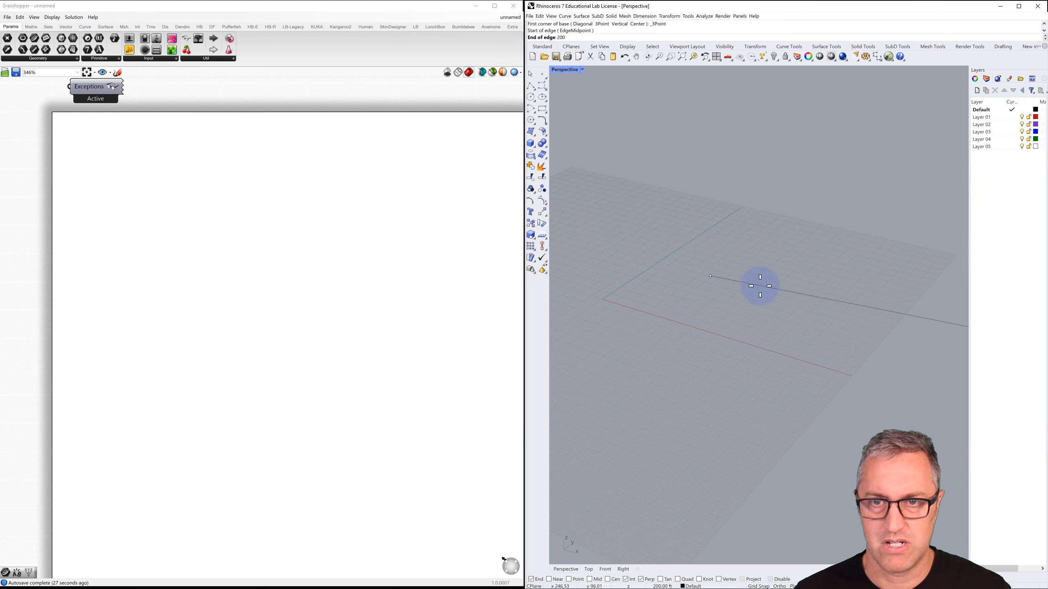
- Give the box's first base edge a length of 200 ft, running roughly along the red axis
text(200)
key(BackSpace)
key(Return)
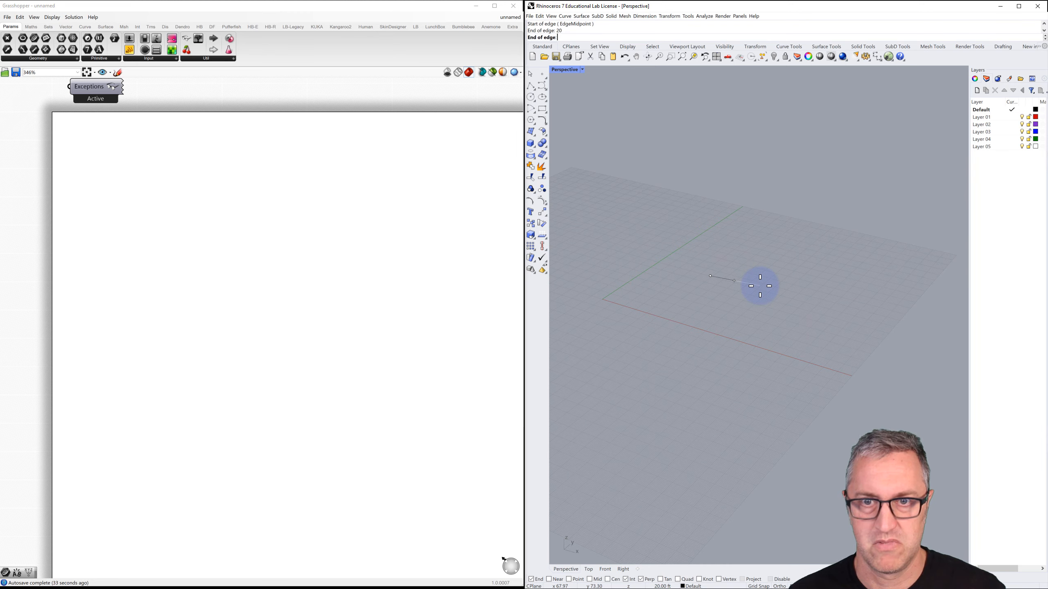
text(200)
key(Return)
scroll(759, 285, down, 3)
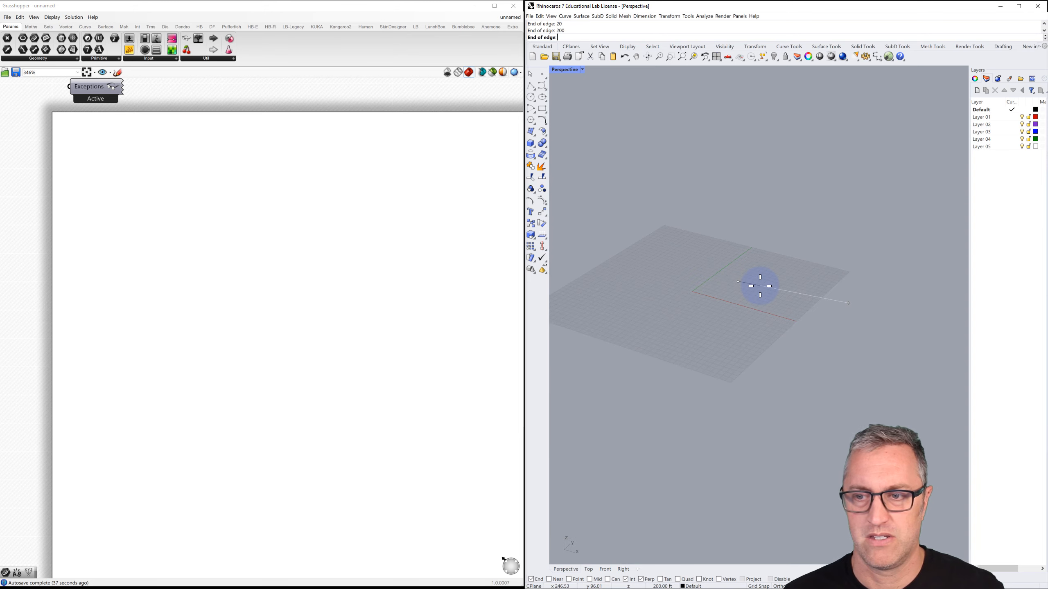
click(773, 292)
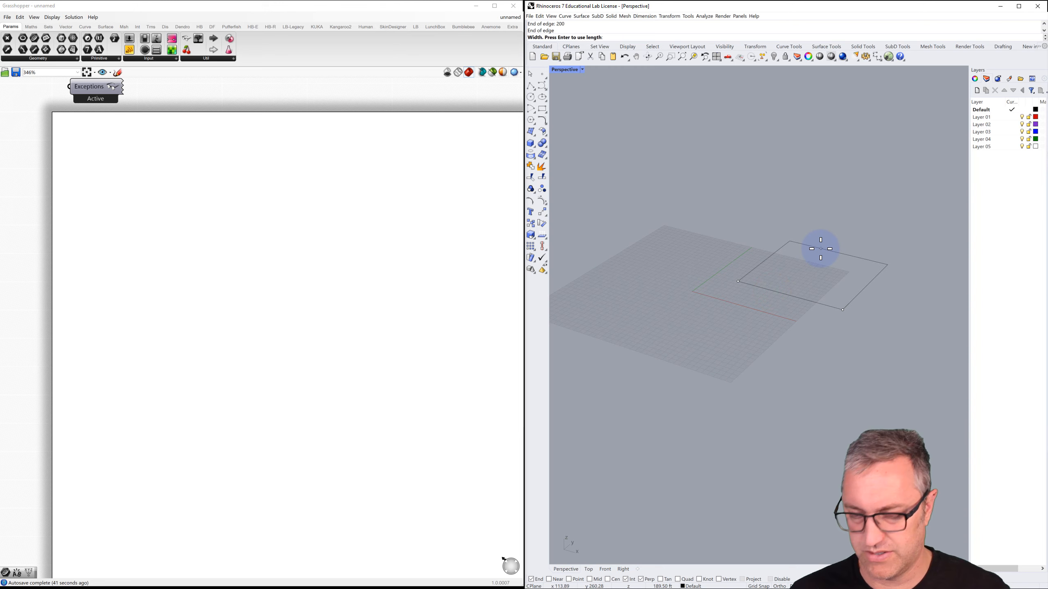
- Complete the box with a 200 ft width flat on the ground plane and a height of 300 ft
text(200)
key(Return)
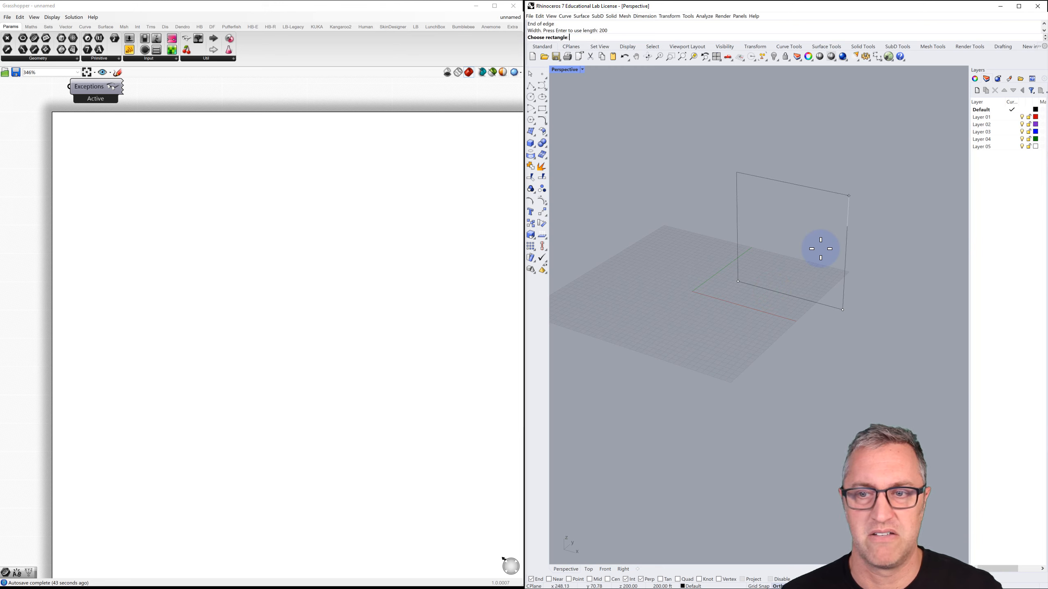
click(900, 267)
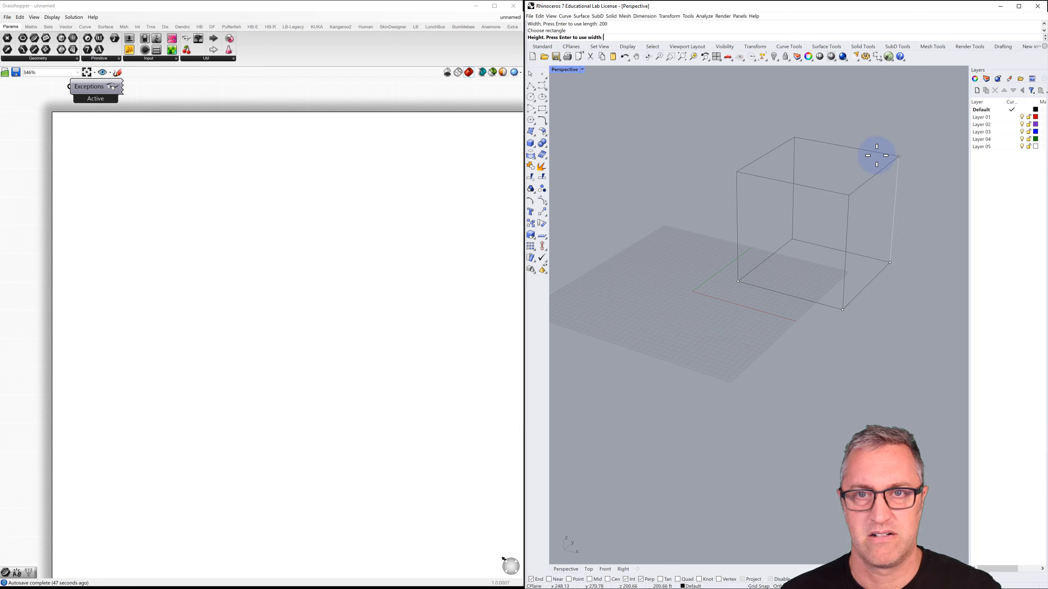
text(300)
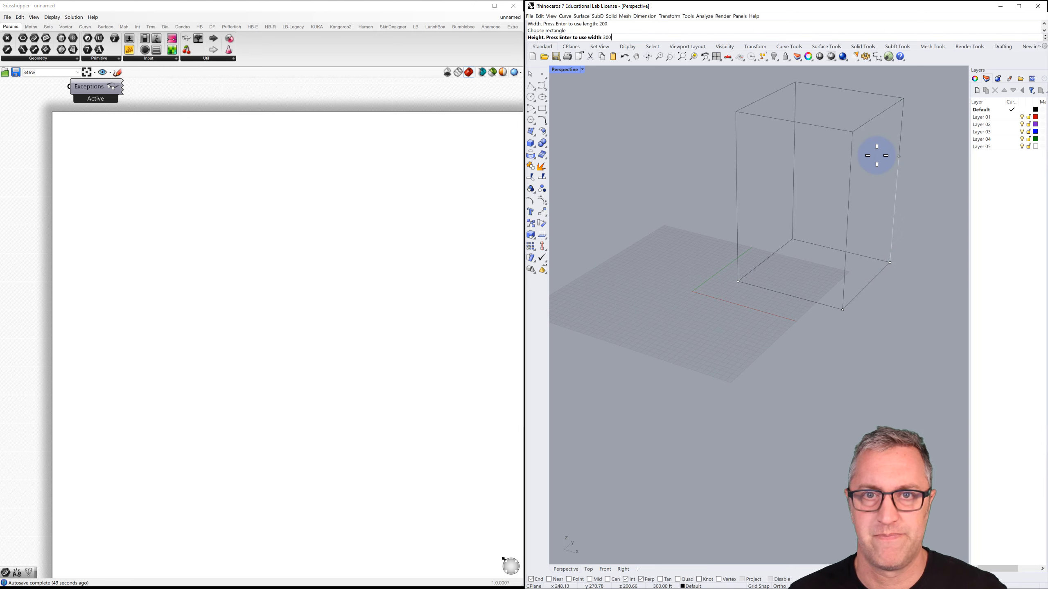
key(Return)
right_drag(876, 155, 823, 248)
- In Grasshopper, add a Box parameter near the canvas's upper-left corner
double_click(106, 223)
text(box)
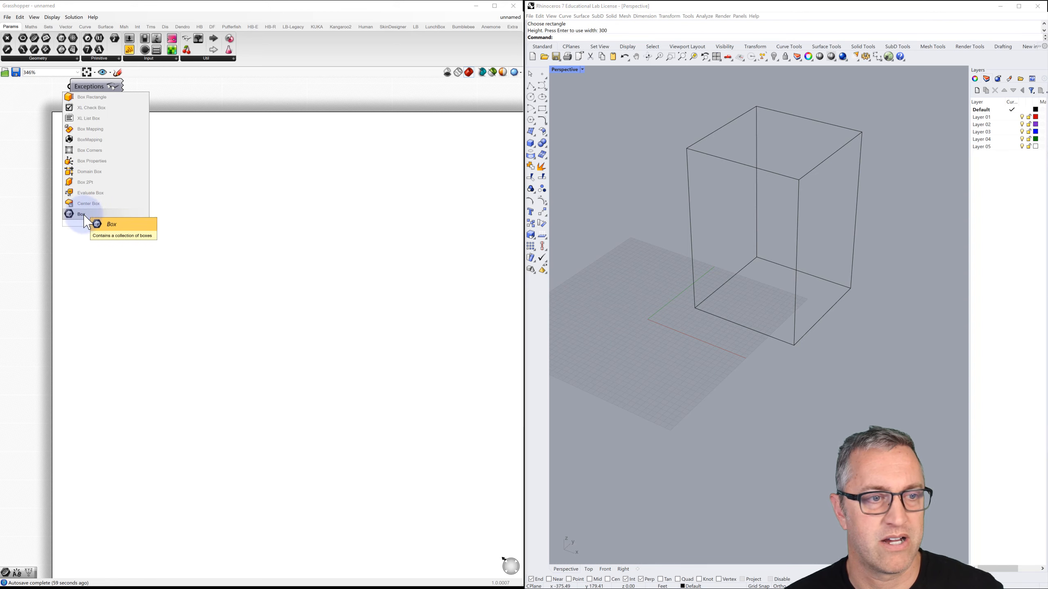
click(82, 214)
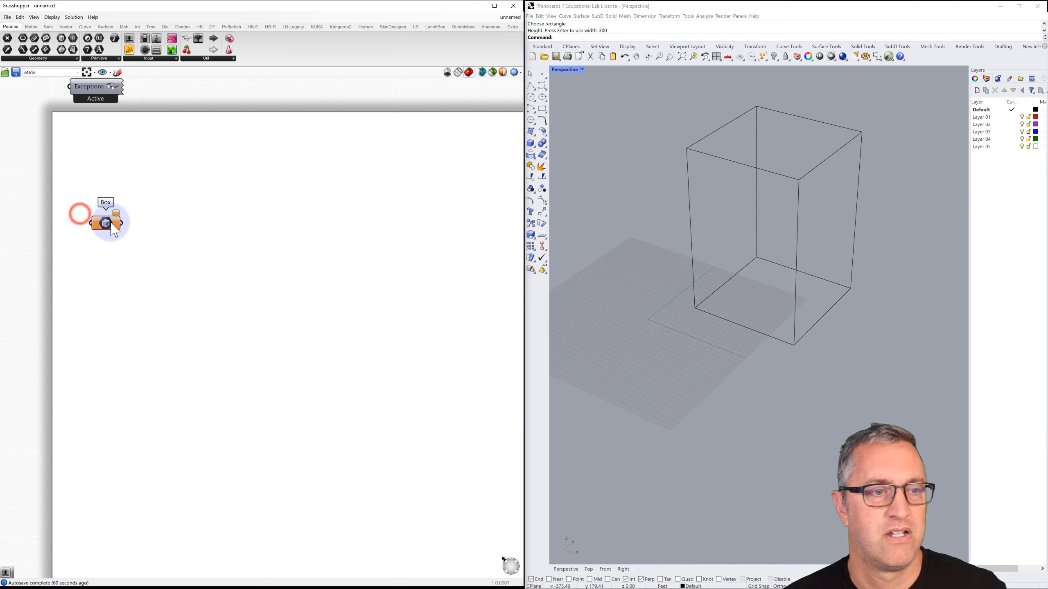
- Set one box in the Box parameter by snapping to the Rhino box's opposite base corners and a top corner
right_click(108, 231)
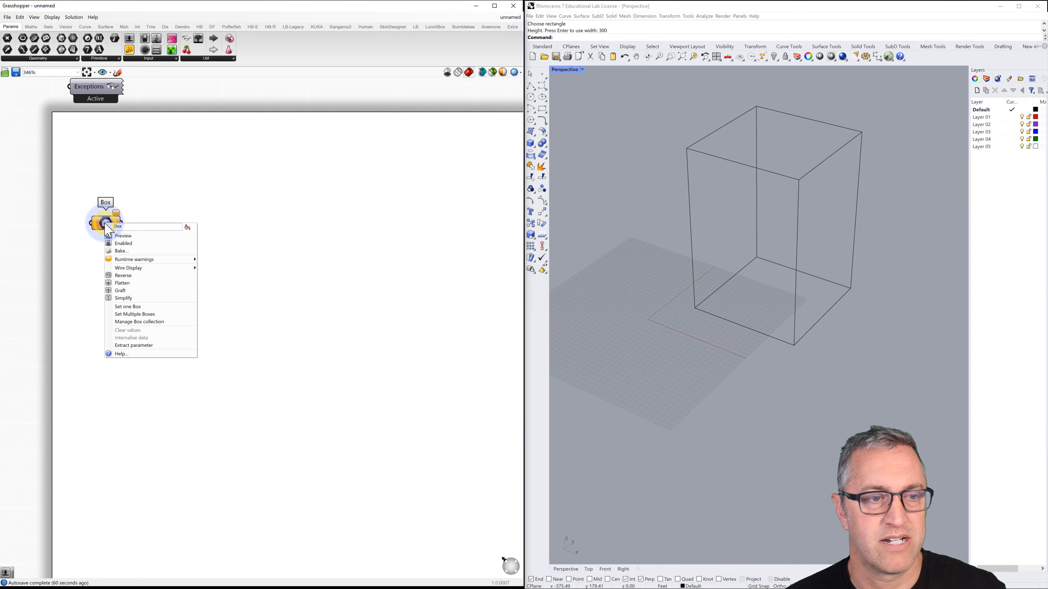
click(133, 306)
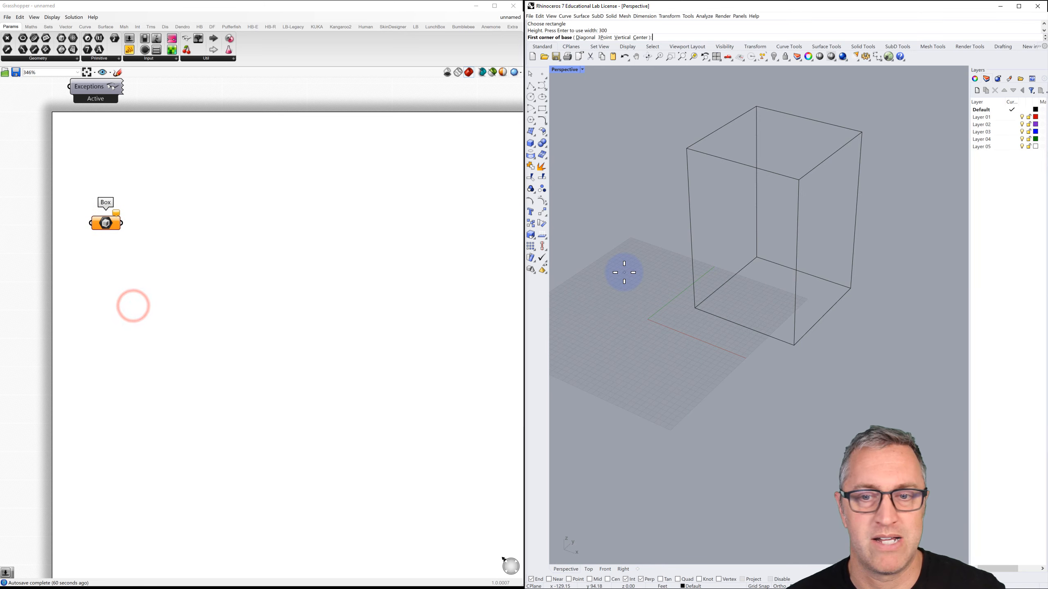
click(695, 308)
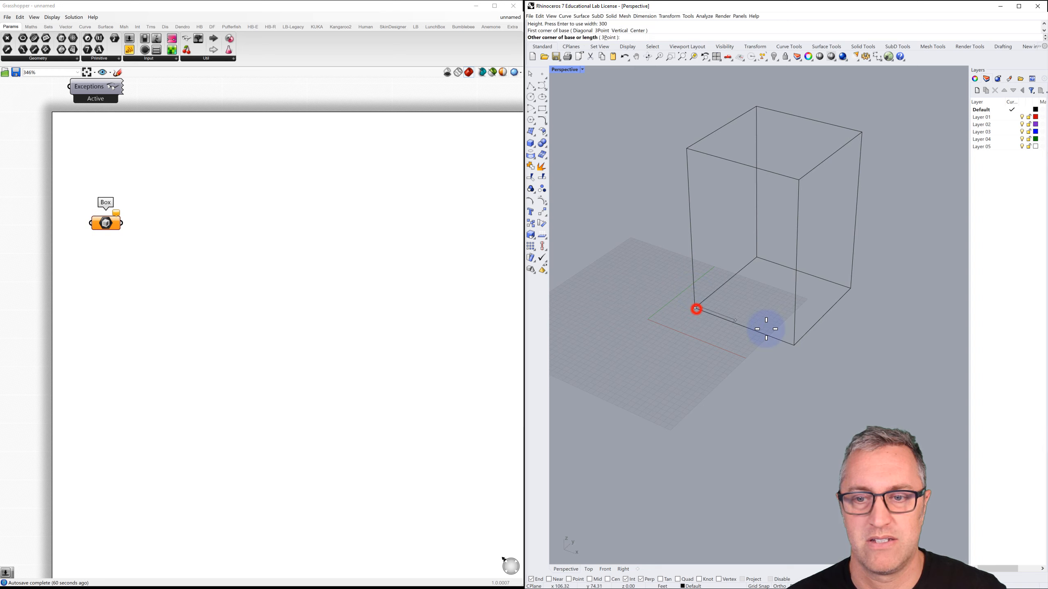
click(850, 289)
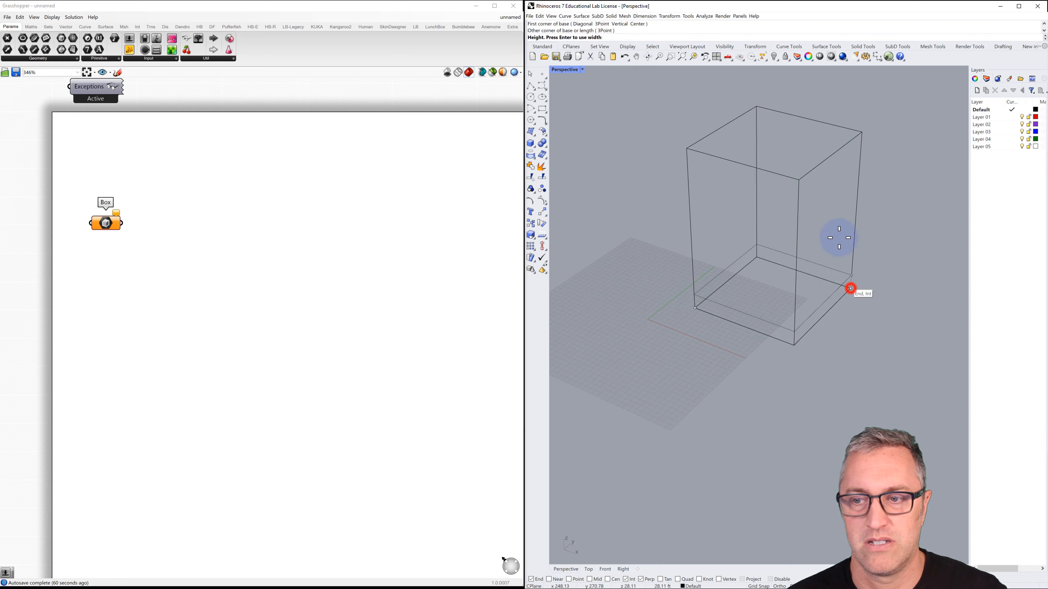
click(863, 131)
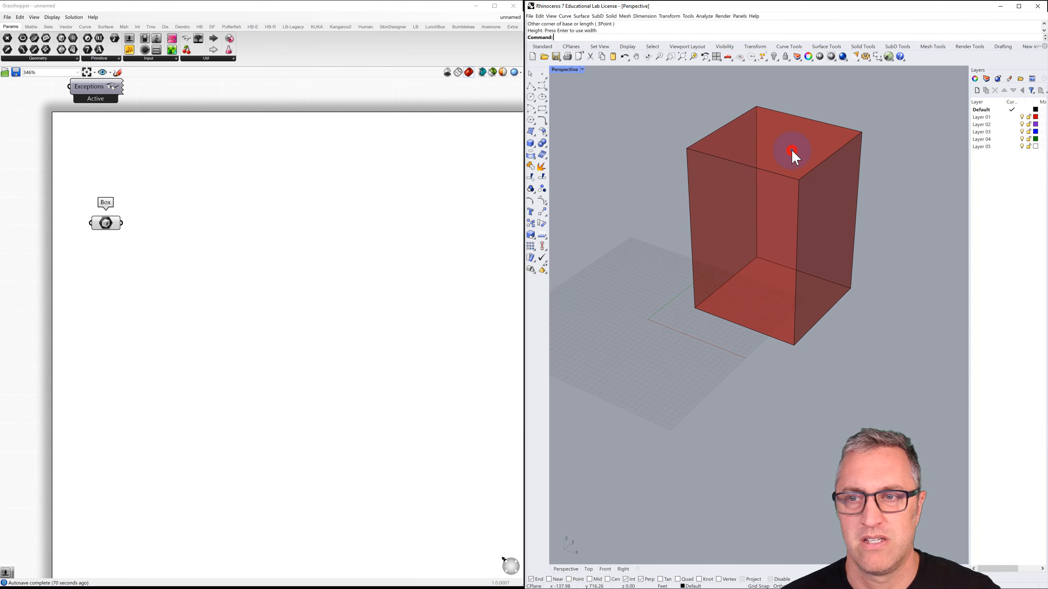
- Hide the original Rhino box and return to the Grasshopper canvas
click(813, 121)
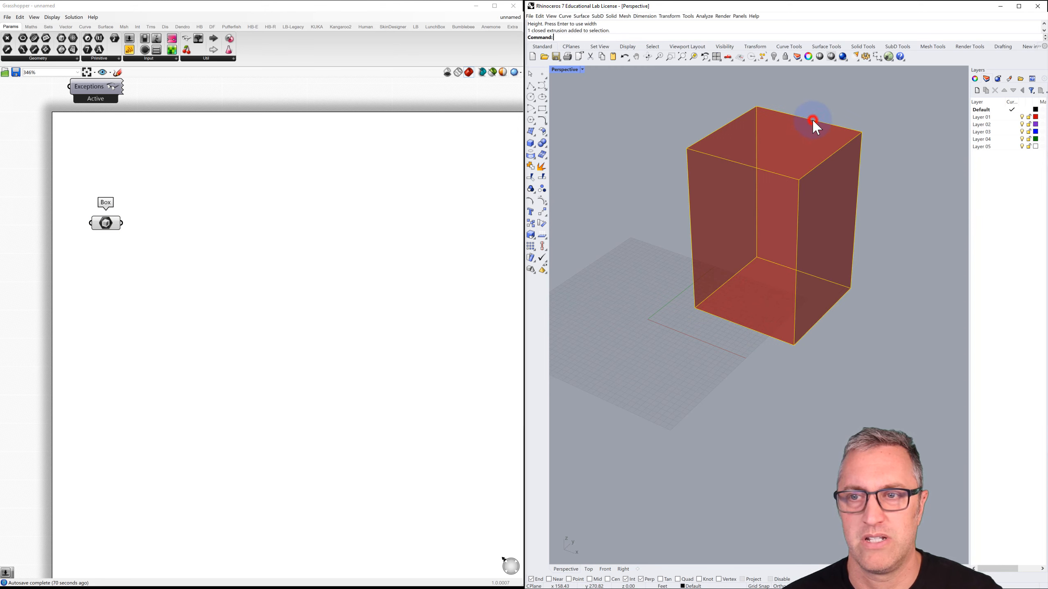
click(774, 57)
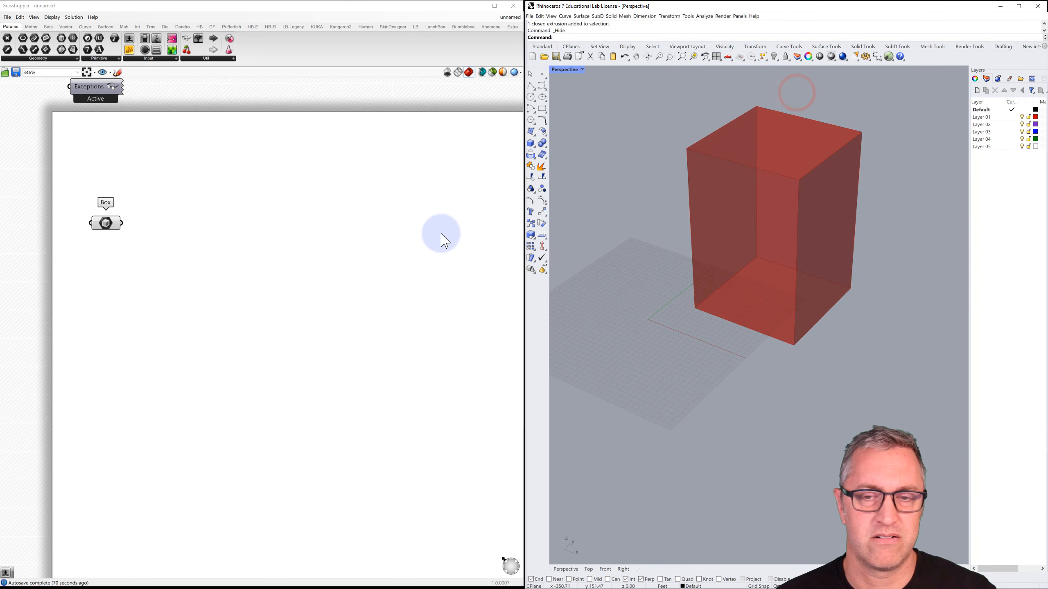
click(164, 222)
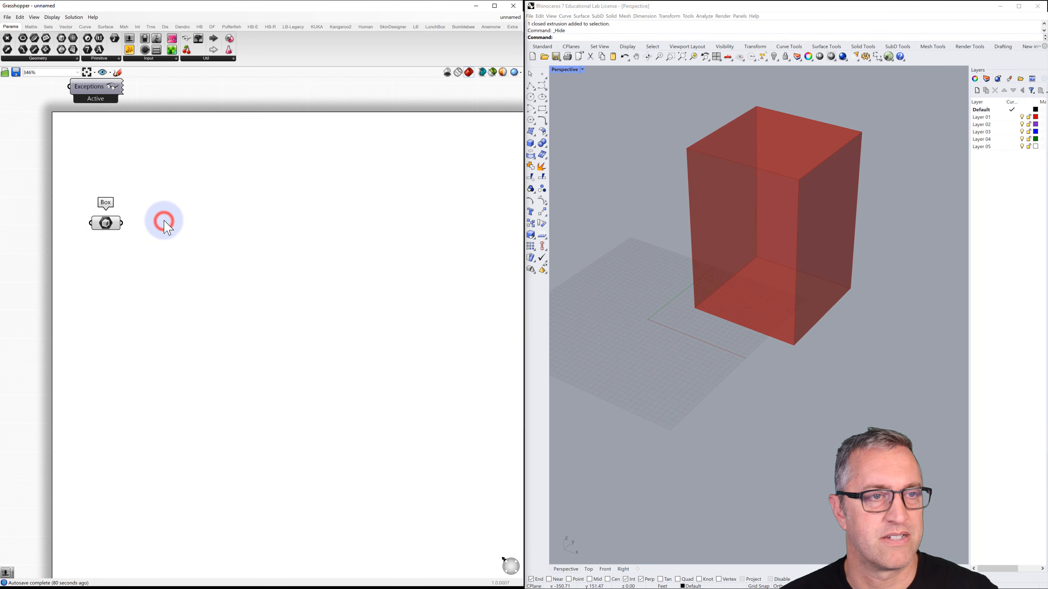
- Add a Populate 3D component beside the Box parameter and wire the box into its Region input
double_click(178, 218)
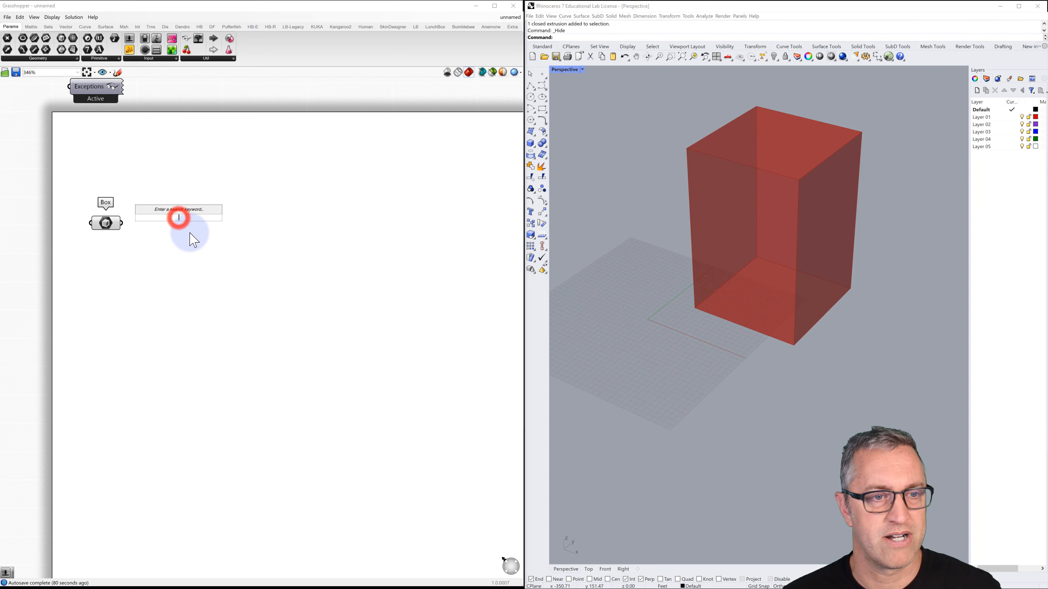
text(pop)
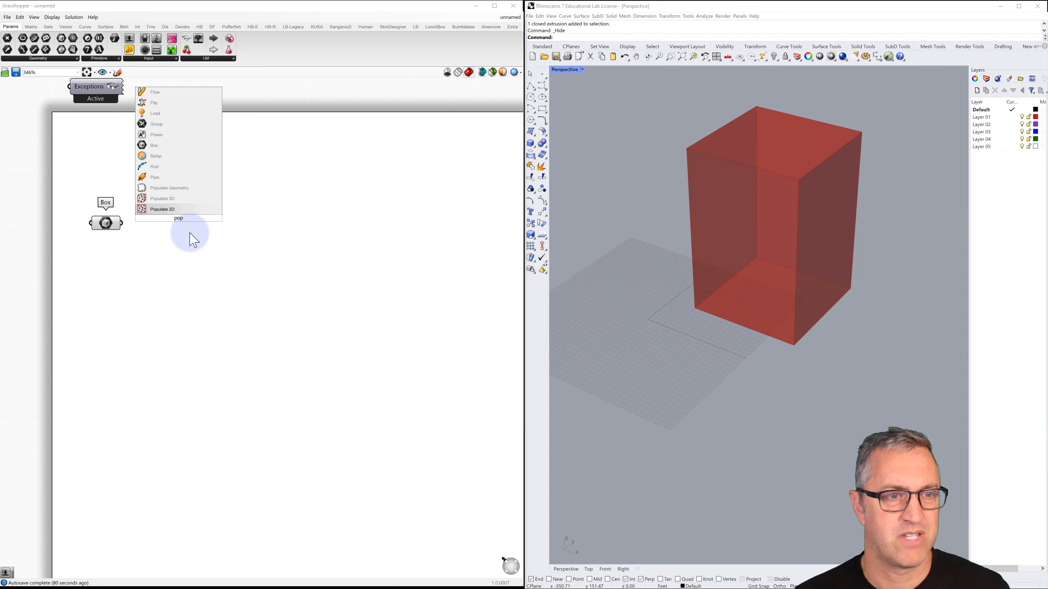
click(170, 200)
drag(171, 227, 210, 243)
mouse_move(189, 219)
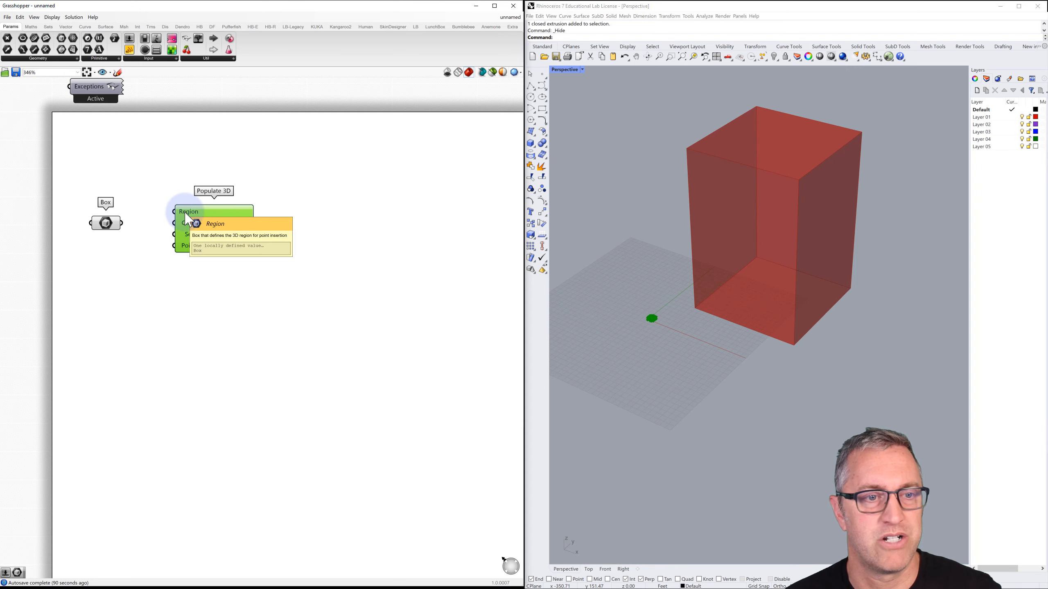
drag(120, 224, 180, 219)
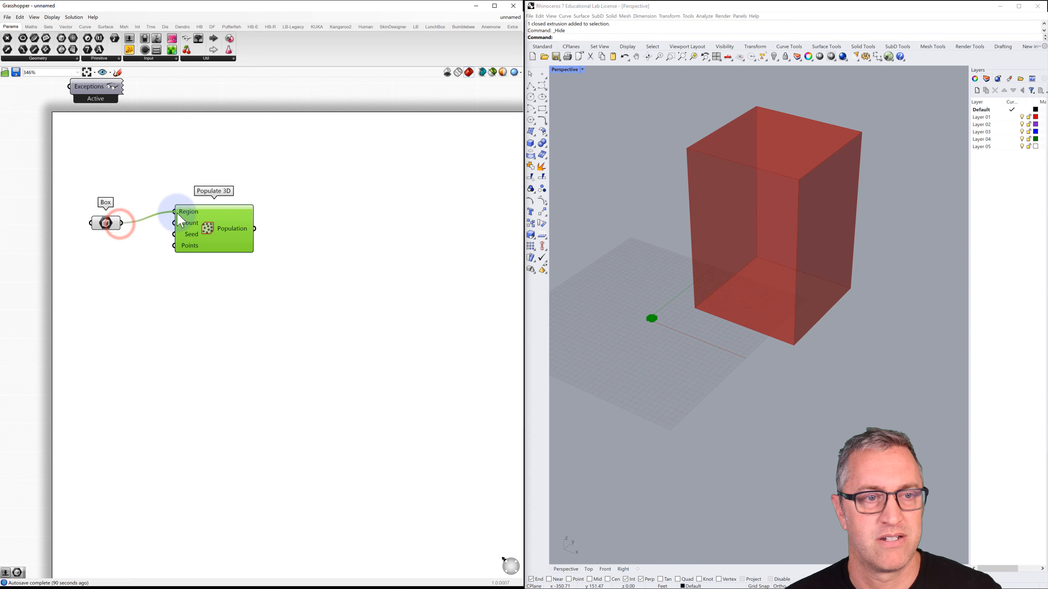
- Turn off the Box parameter's preview so only the populated points display in the viewport
right_click(107, 220)
click(125, 189)
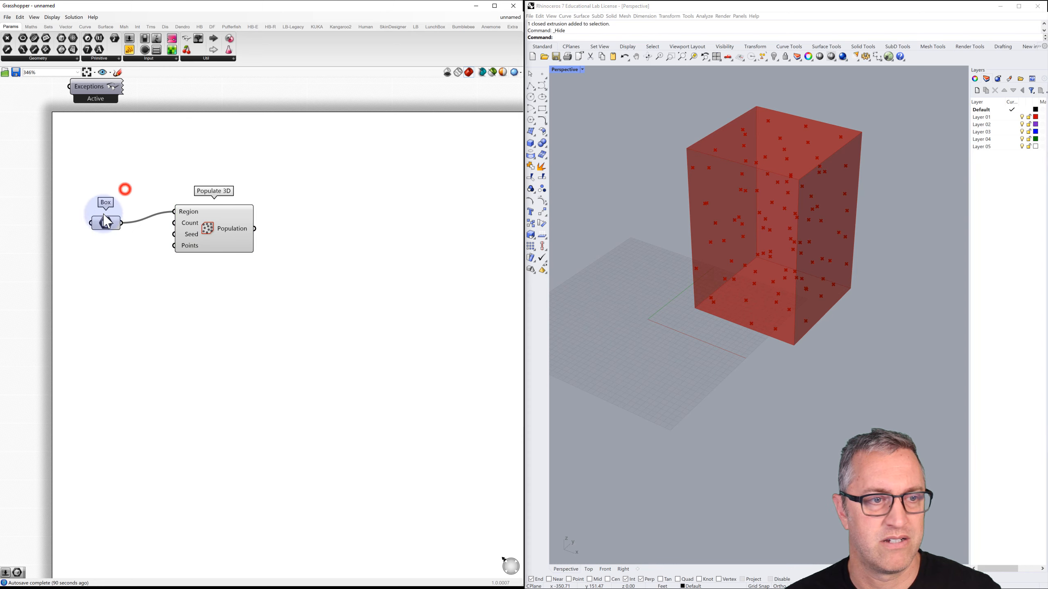
click(106, 223)
key(ctrl+q)
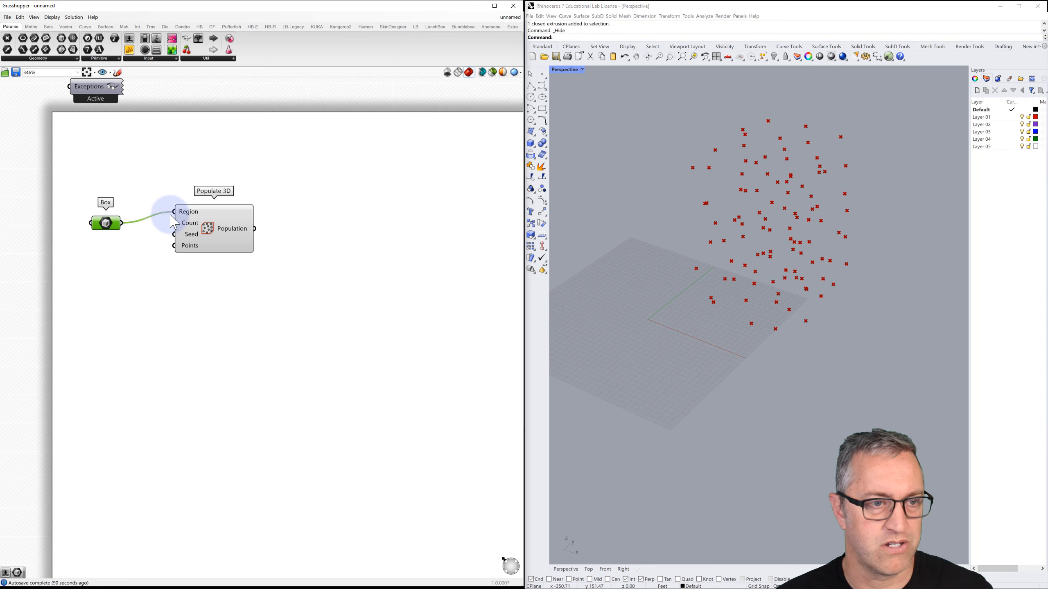
right_drag(763, 293, 822, 282)
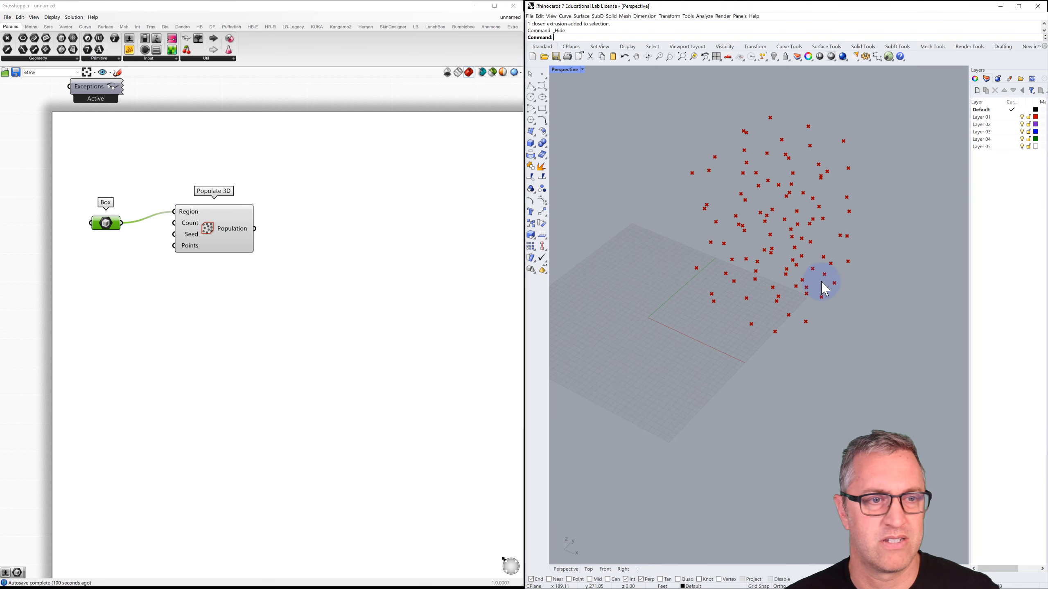
- Add a number slider ranging from 50 to 200 and wire it into Populate 3D's Count input
mouse_move(227, 220)
mouse_down()
mouse_move(232, 231)
mouse_move(248, 224)
mouse_up()
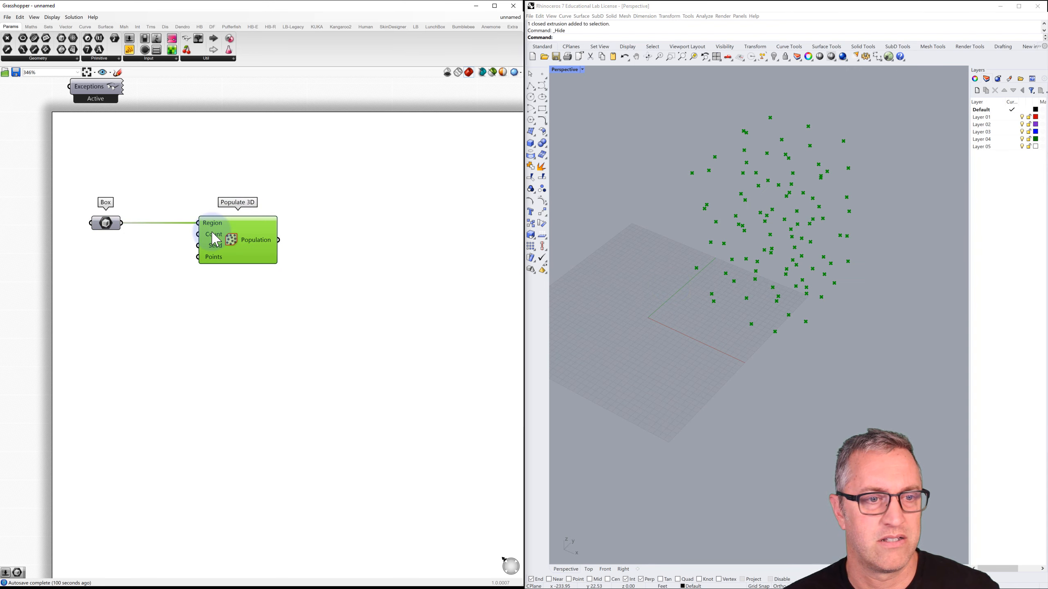
click(167, 235)
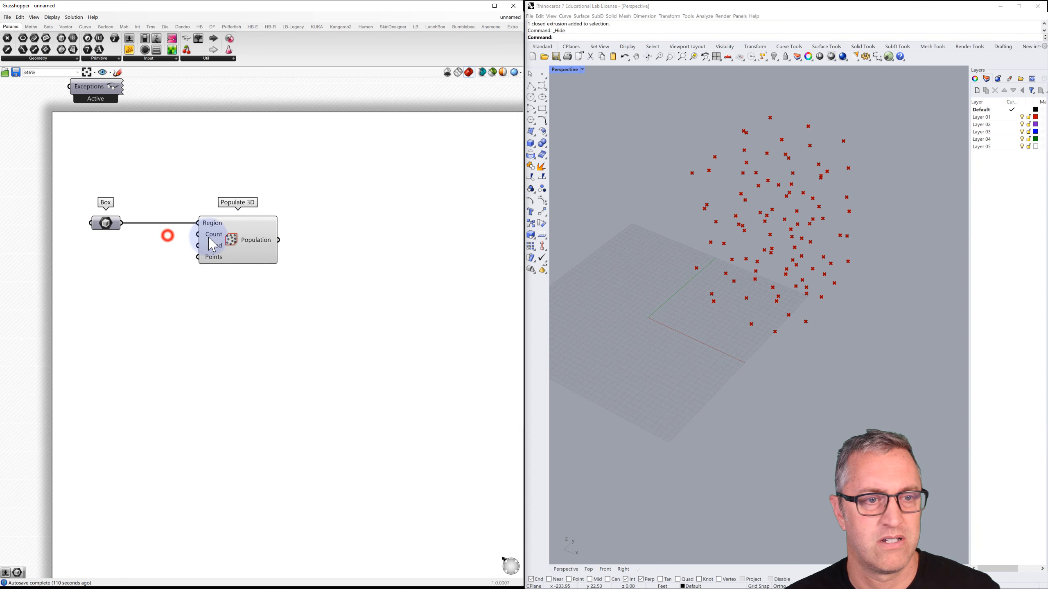
double_click(118, 247)
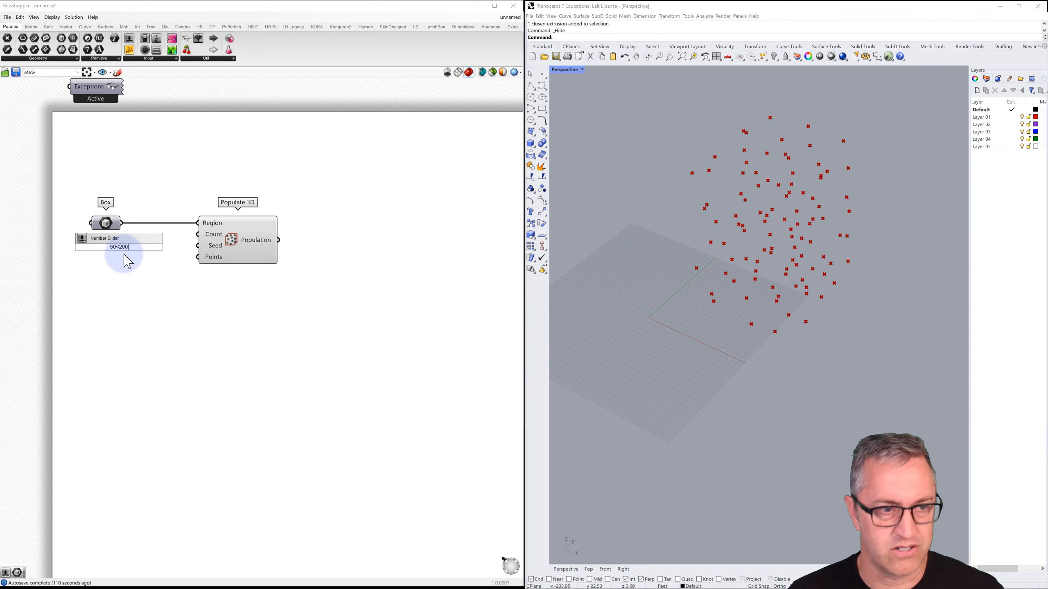
key(Return)
click(101, 246)
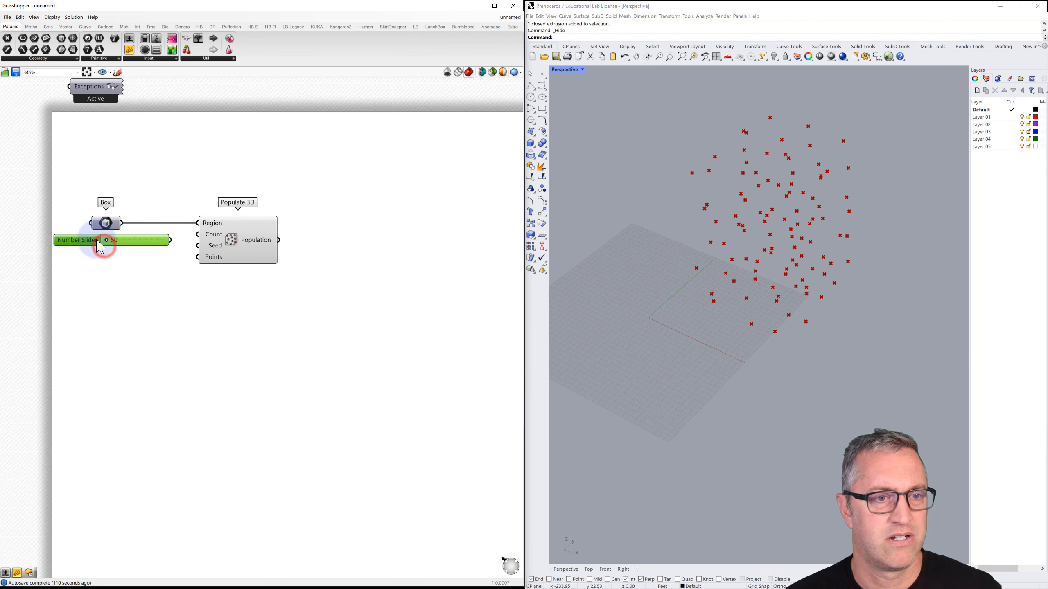
drag(190, 236, 198, 234)
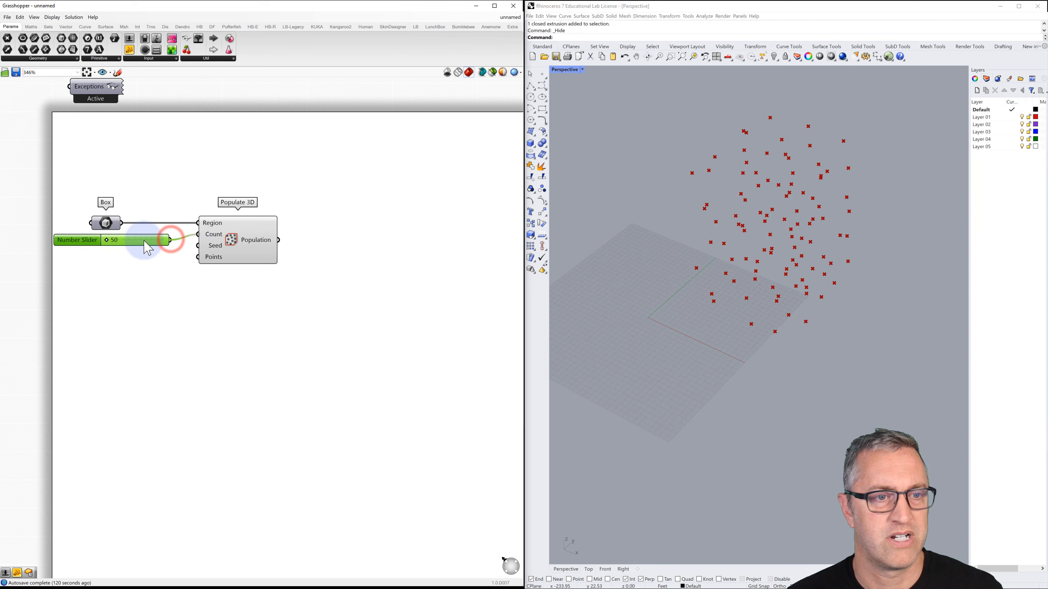
drag(94, 244, 103, 239)
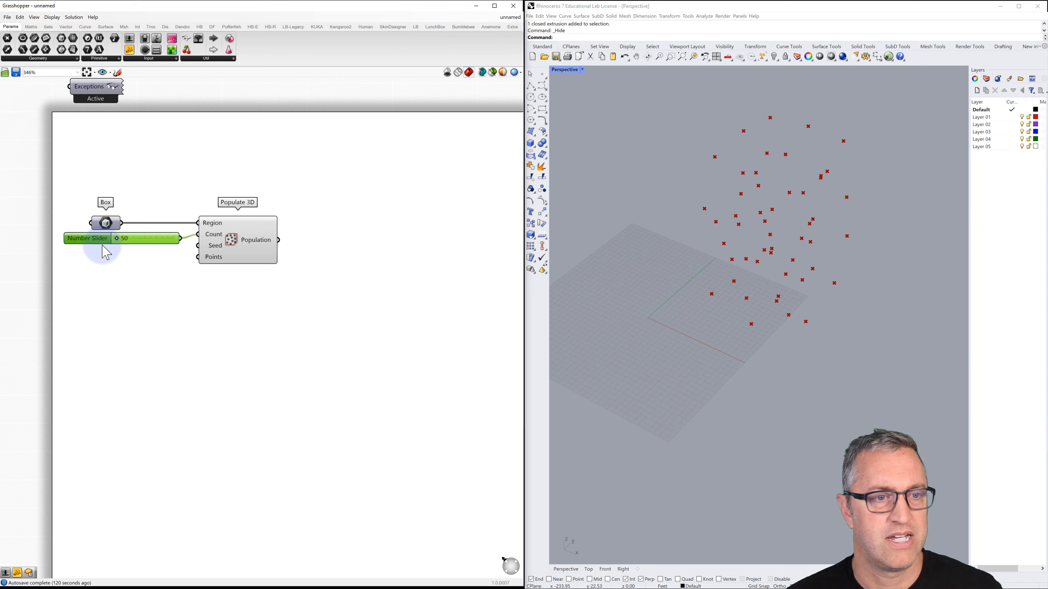
- Add a number slider starting at 1 for Populate 3D's Seed input, setting the seed to 781 and the count to 98
double_click(99, 257)
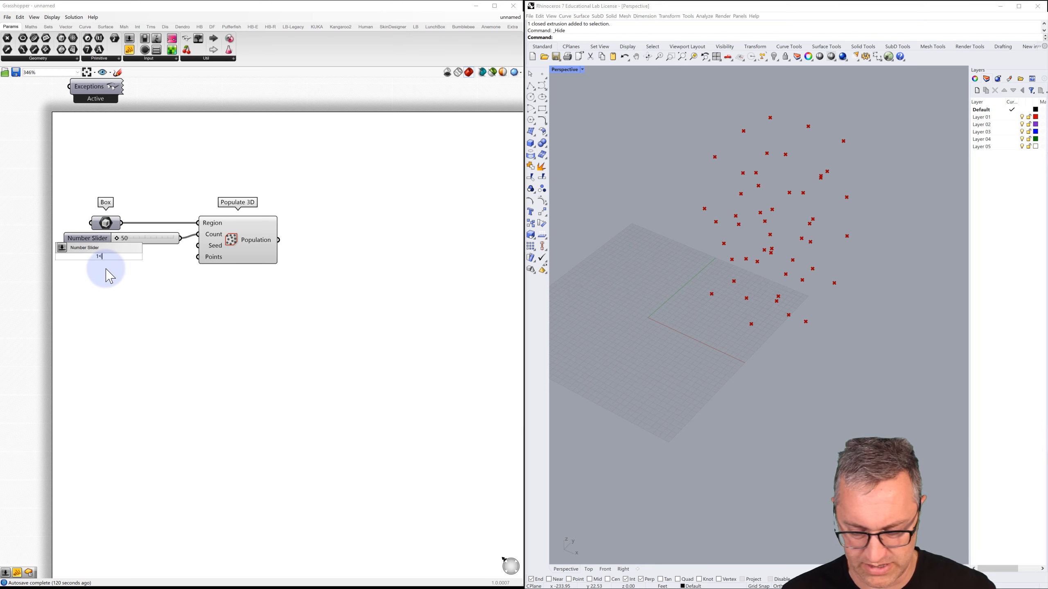
key(Return)
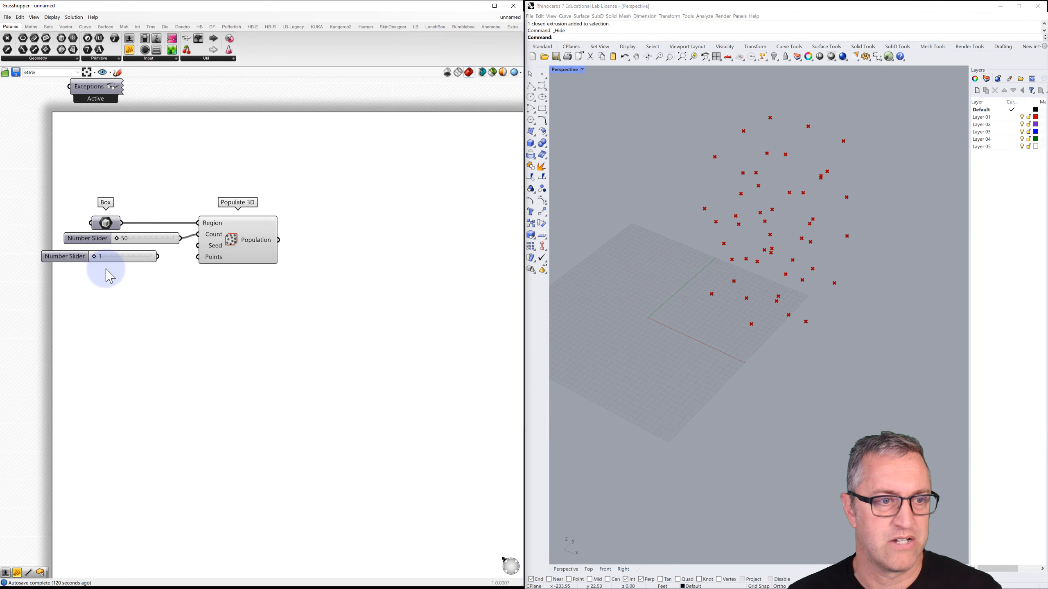
drag(205, 246, 199, 246)
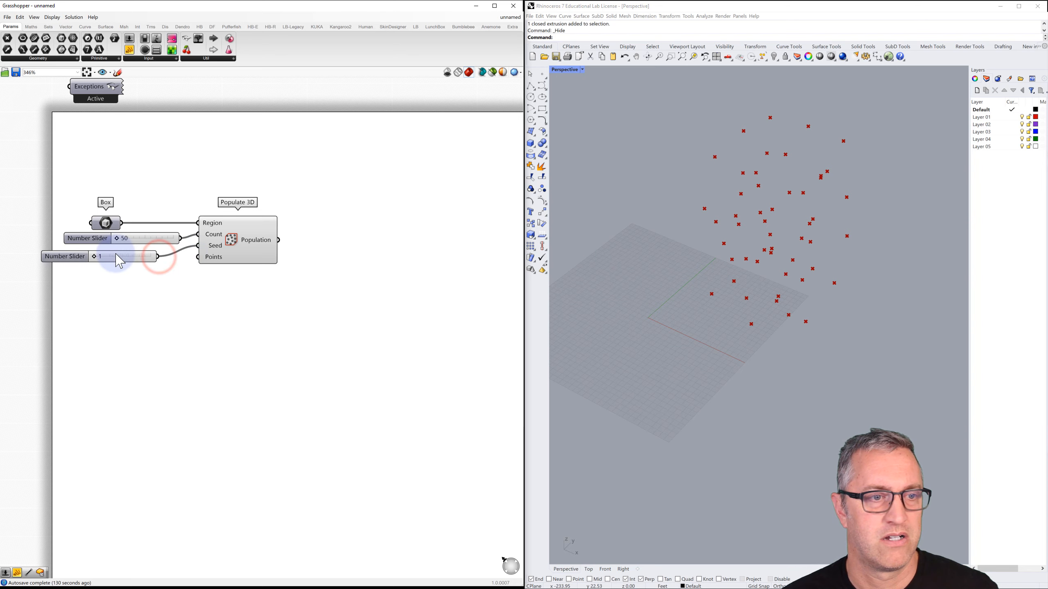
drag(99, 261, 132, 249)
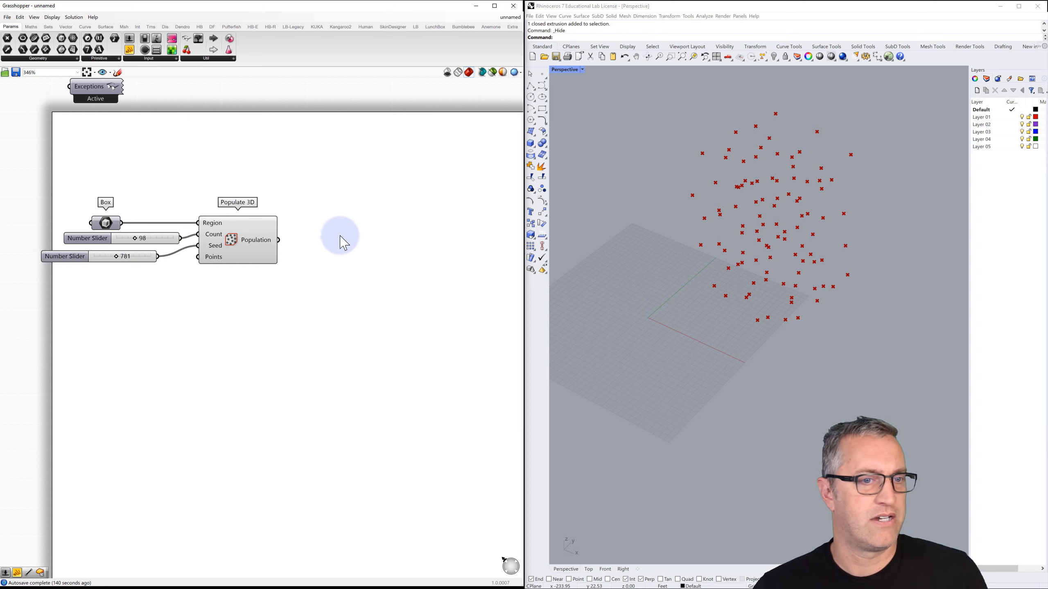
- Move the Count slider to line up with the Seed slider beneath it
click(334, 254)
drag(96, 238, 75, 237)
click(331, 223)
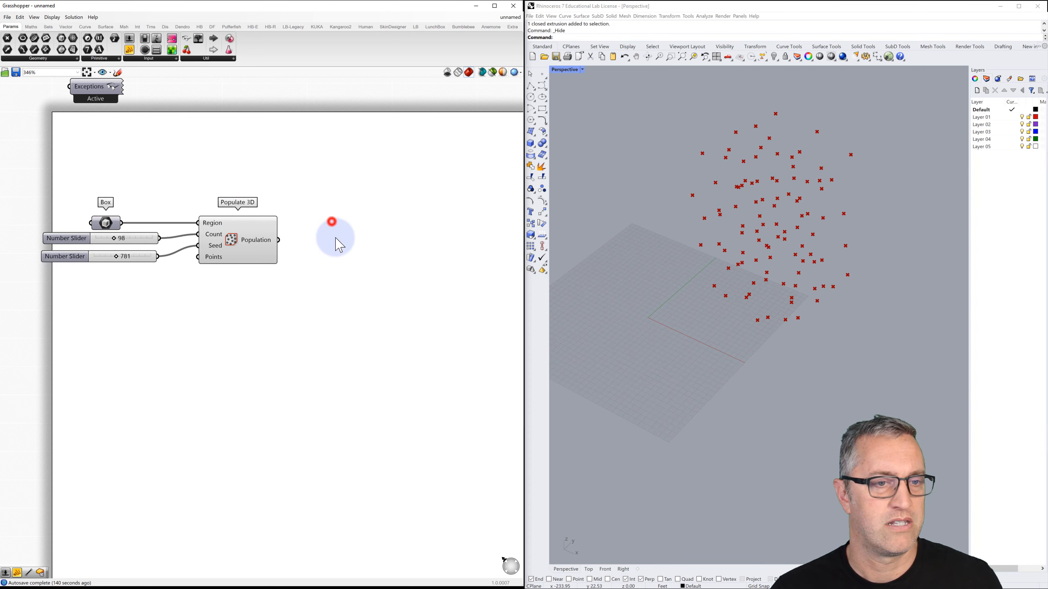
- Add a Point parameter fed by Populate 3D's Population output, and turn off the Populate 3D preview
double_click(321, 242)
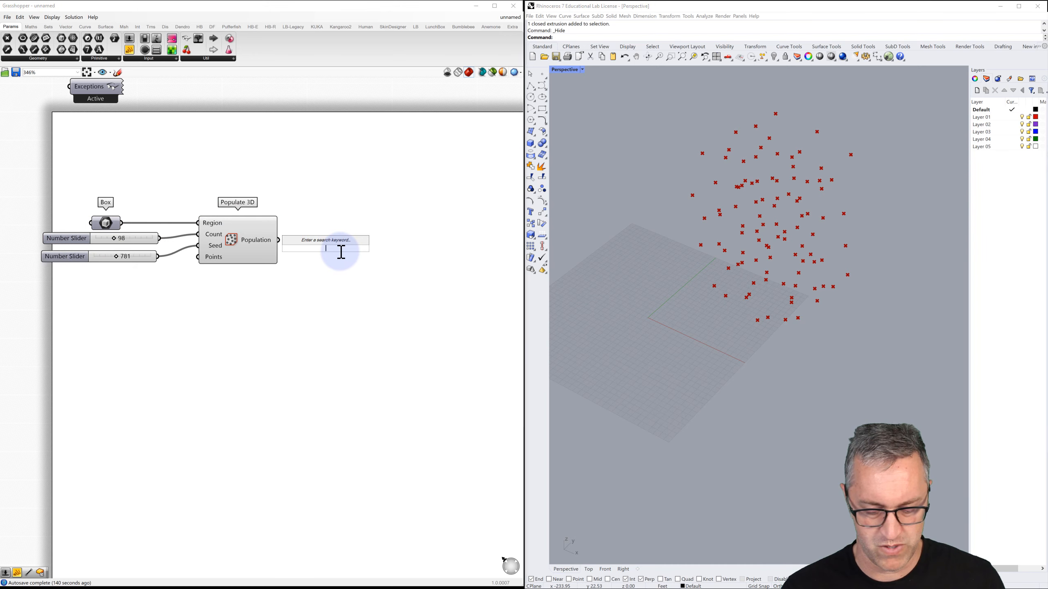
text(point)
key(Return)
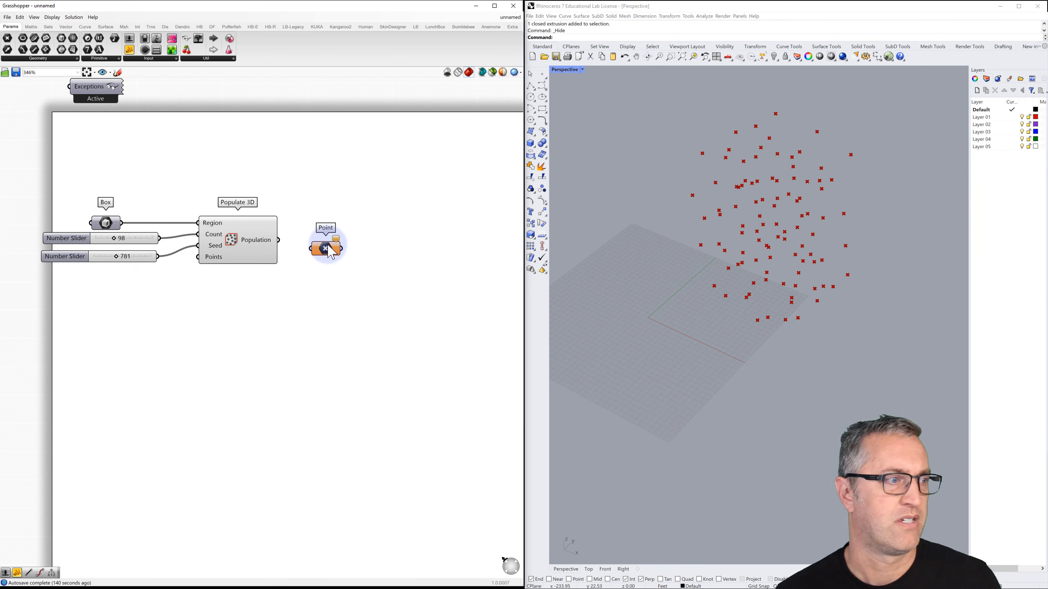
drag(279, 240, 328, 243)
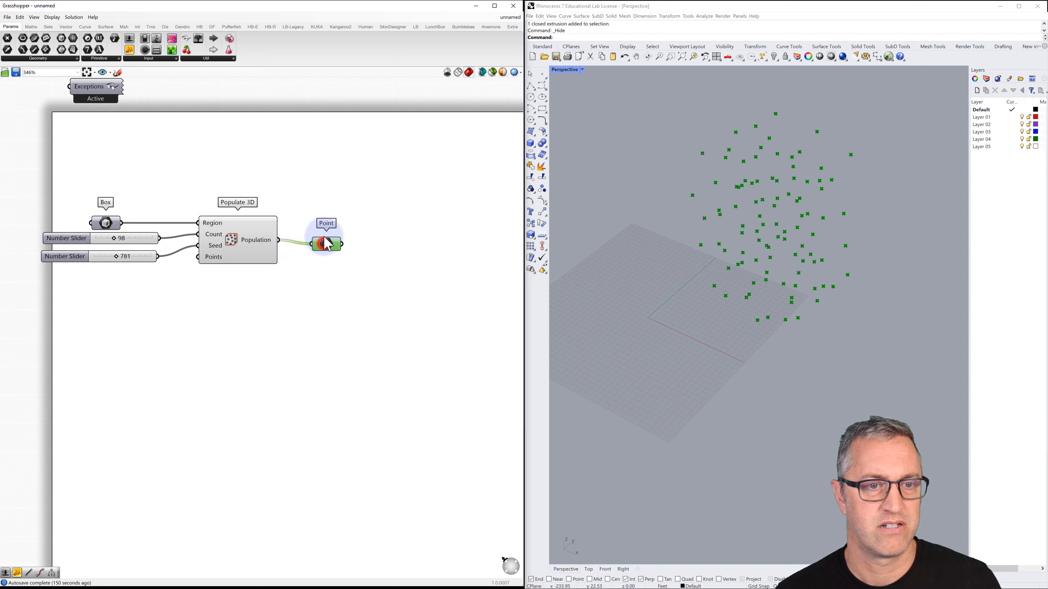
click(241, 231)
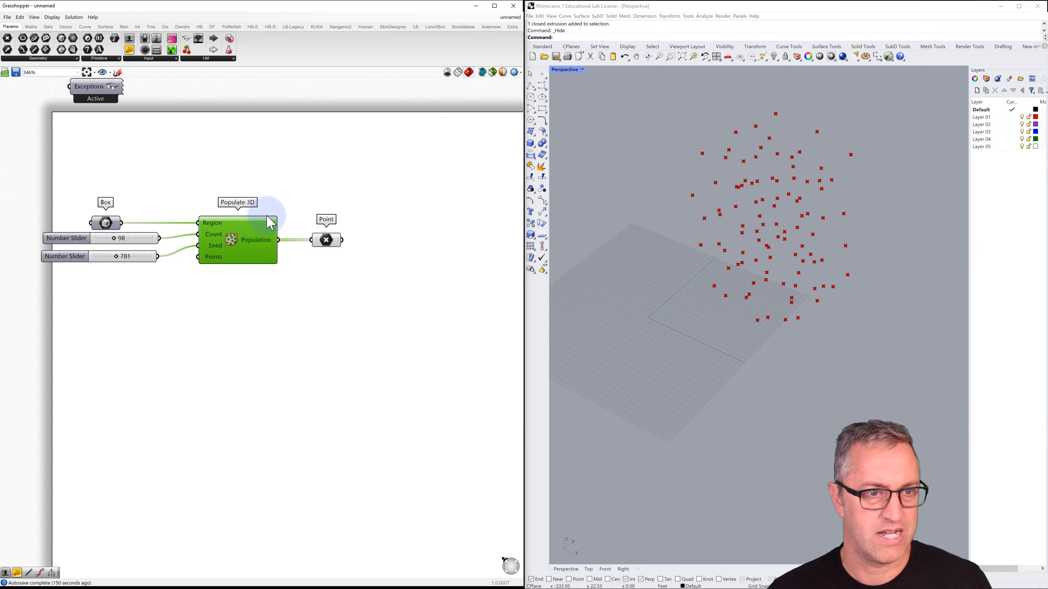
click(294, 184)
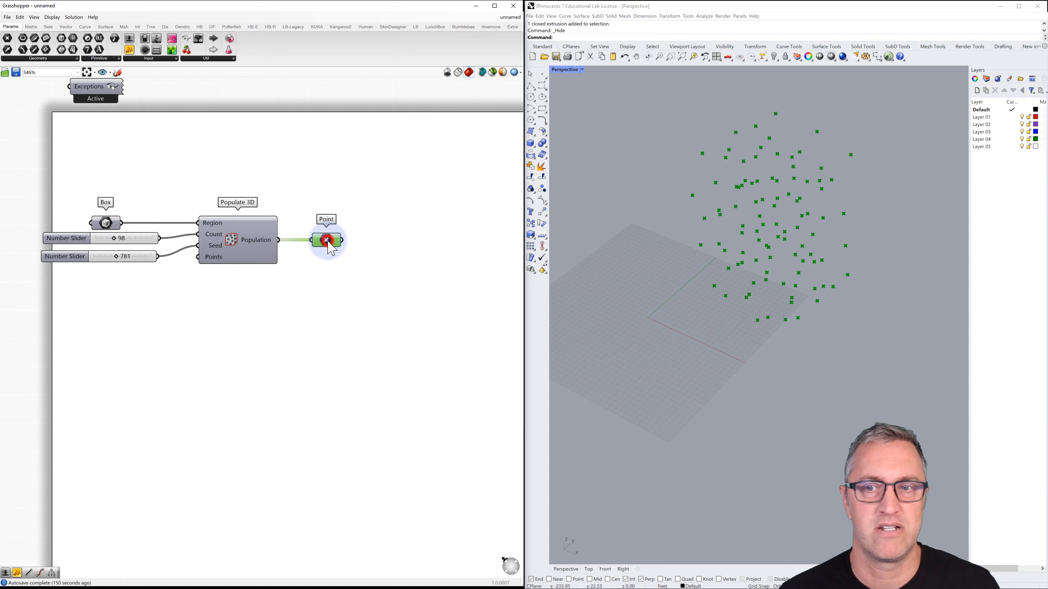
- Add a Center Box component and wire the Point parameter into its Base input to place a box at every point
right_drag(345, 260, 231, 261)
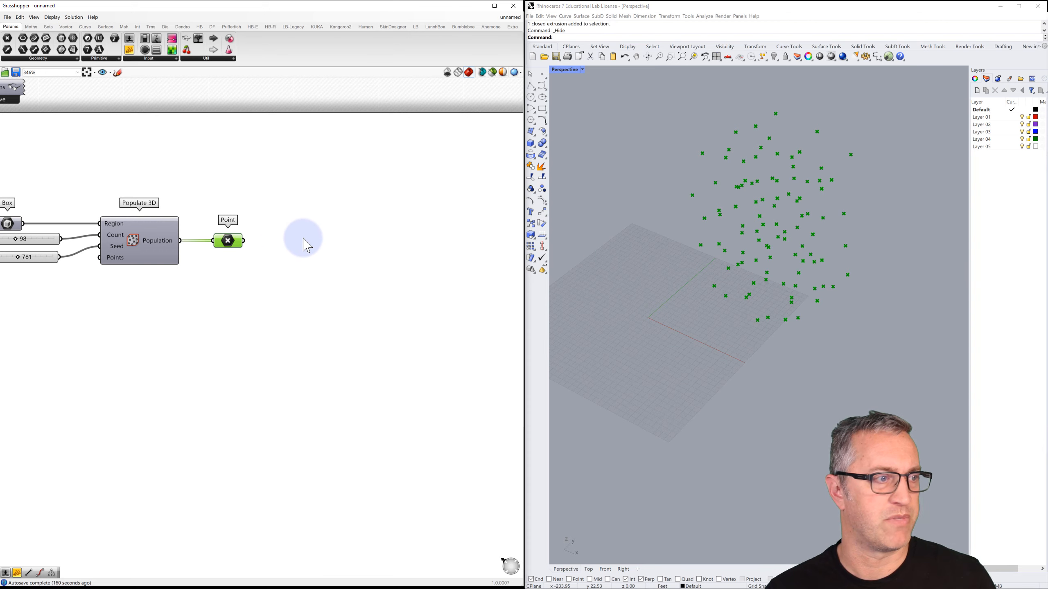
double_click(311, 297)
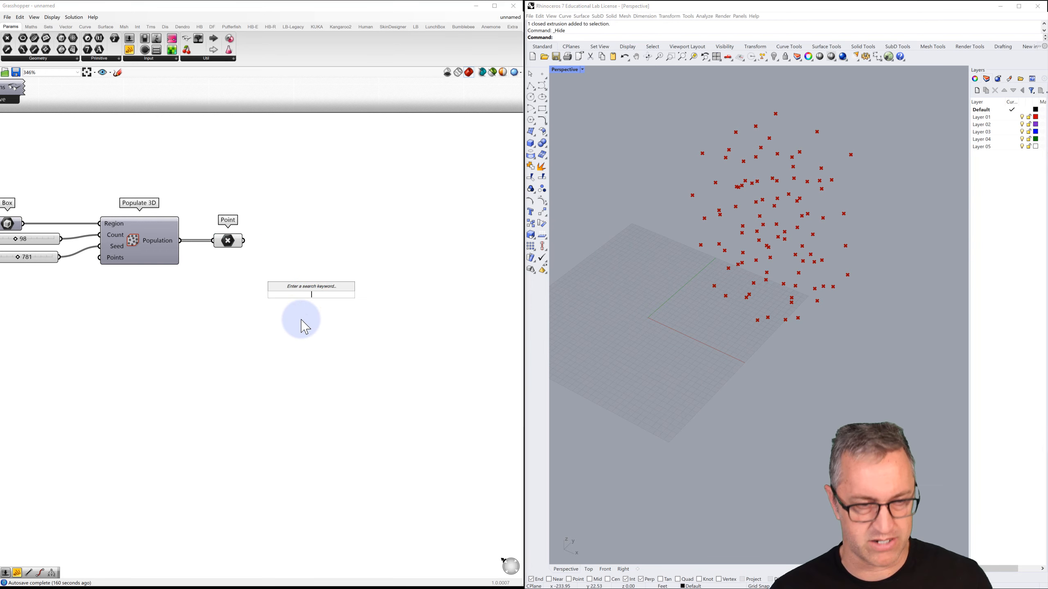
text(cente)
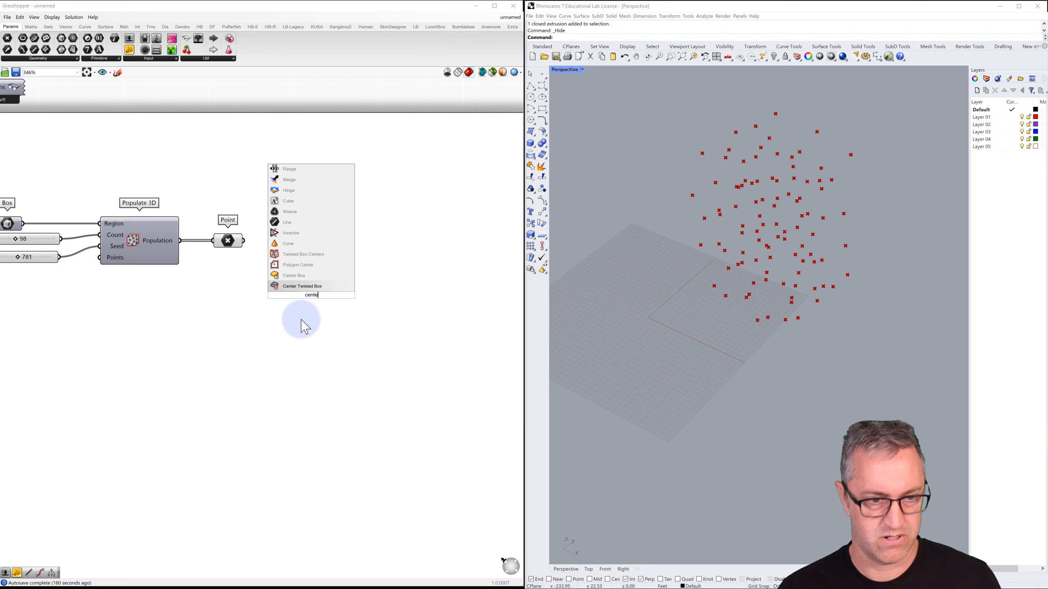
click(303, 276)
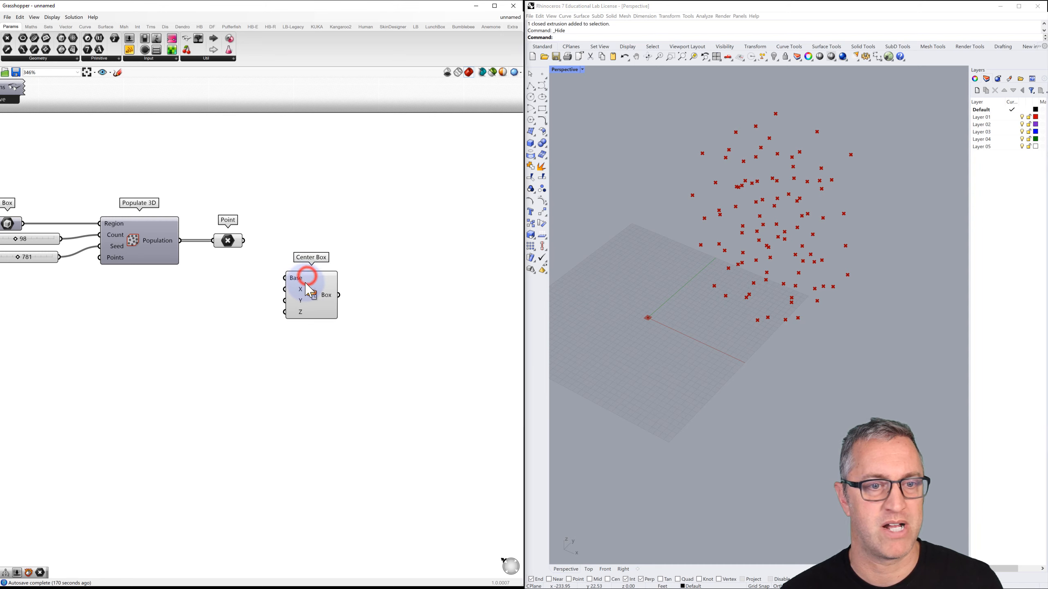
drag(306, 281, 309, 282)
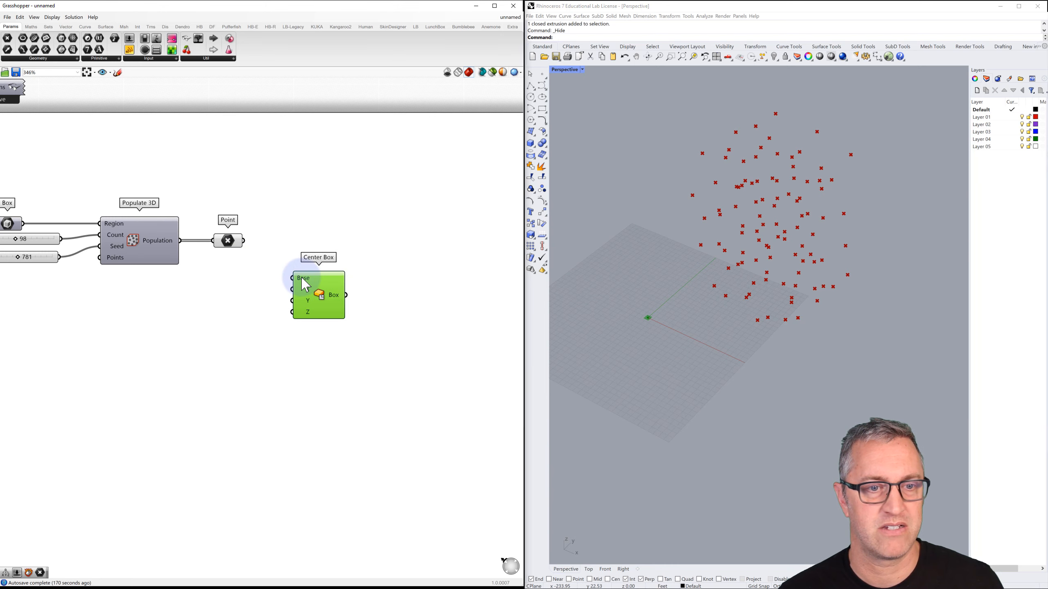
mouse_move(305, 285)
drag(245, 241, 299, 289)
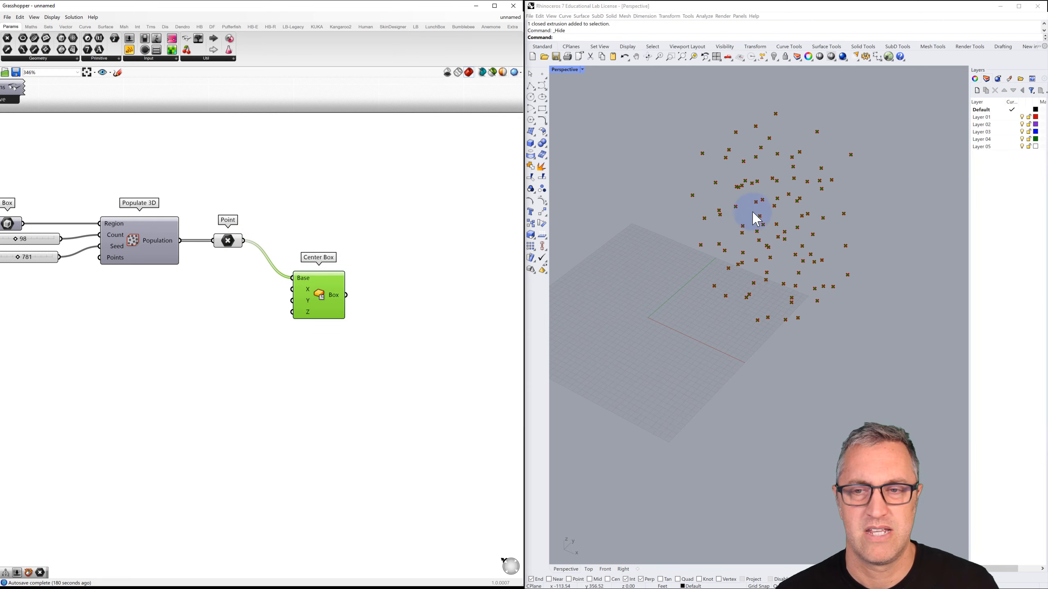
scroll(765, 227, up, 5)
scroll(760, 232, down, 5)
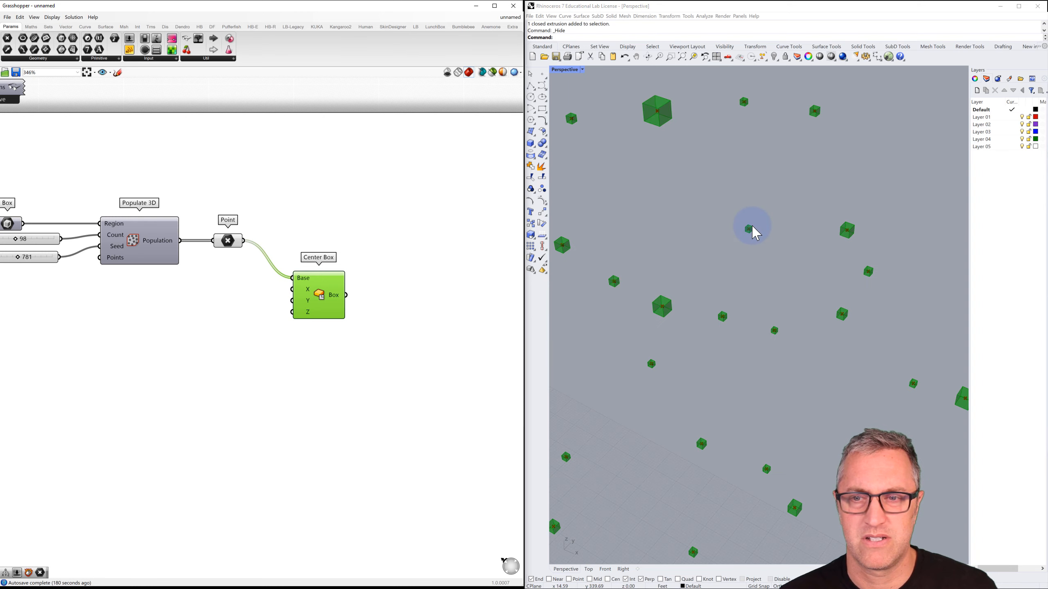
scroll(753, 229, down, 6)
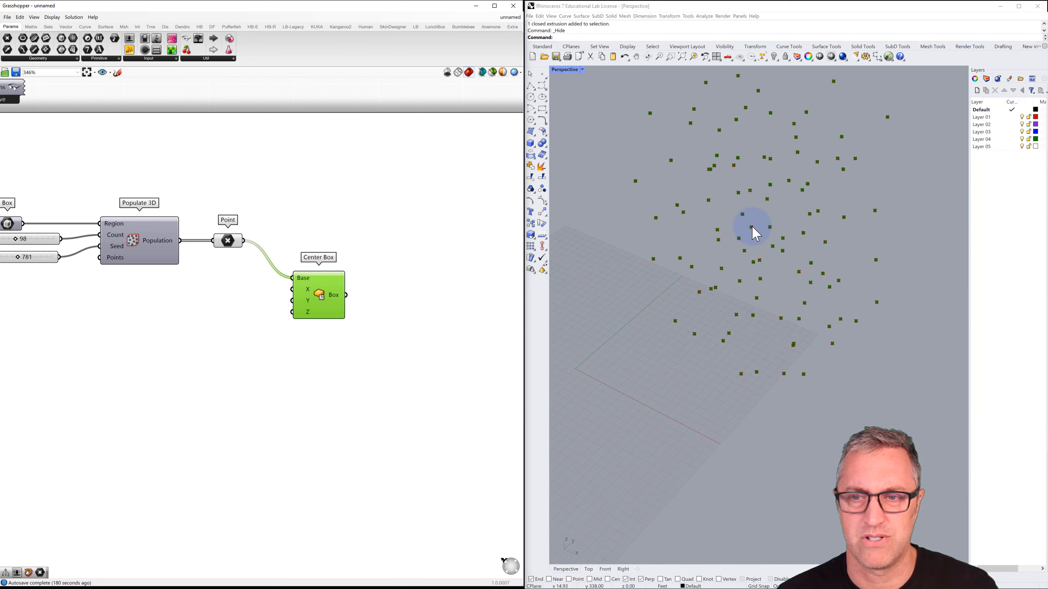
mouse_move(308, 300)
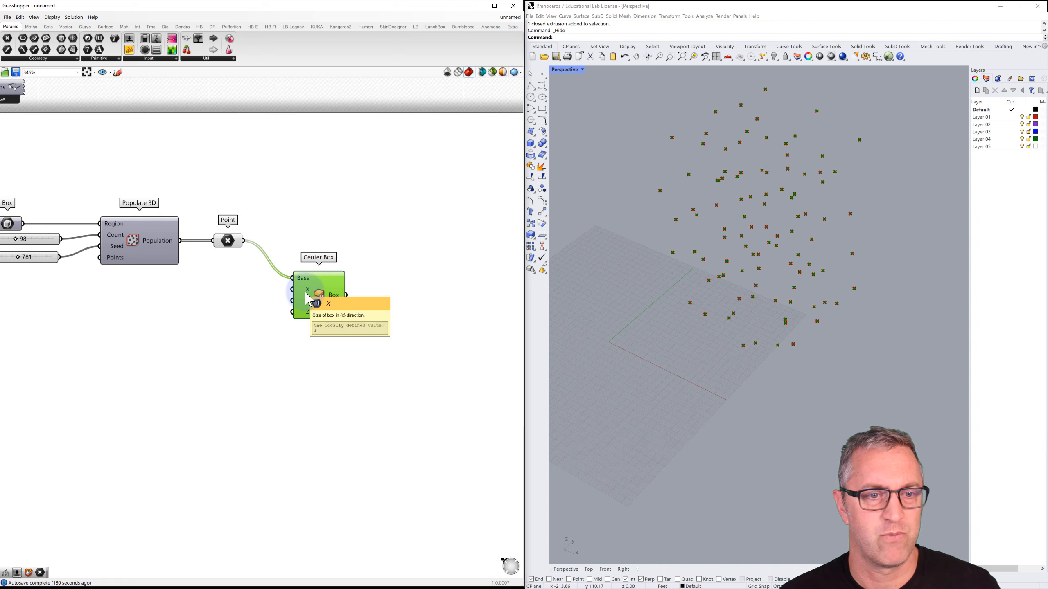
- Add a number slider, wire it into Center Box's X, Y and Z inputs, and set the box size to 10
double_click(232, 298)
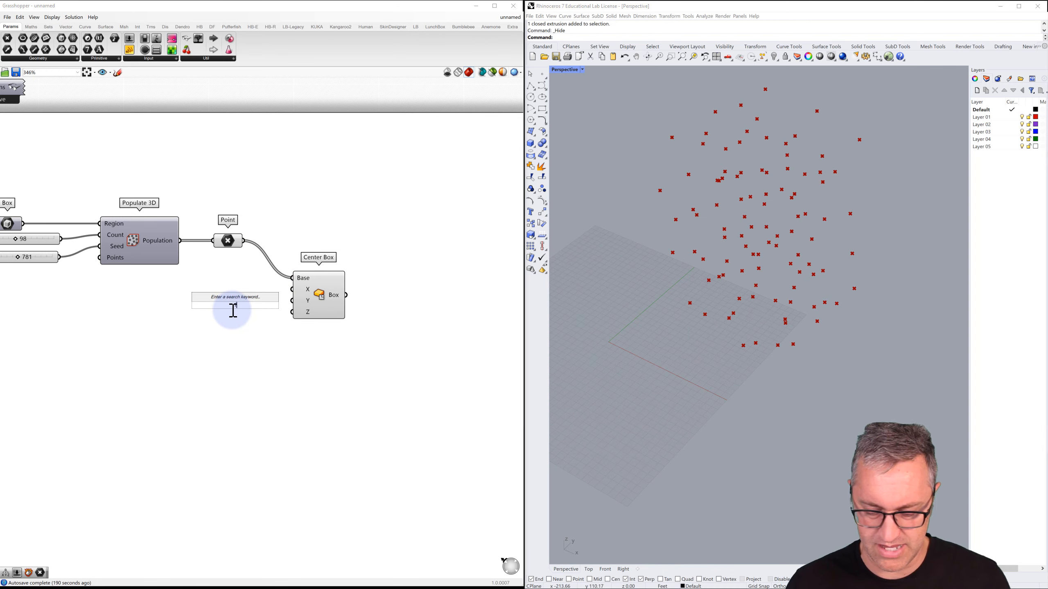
key(Return)
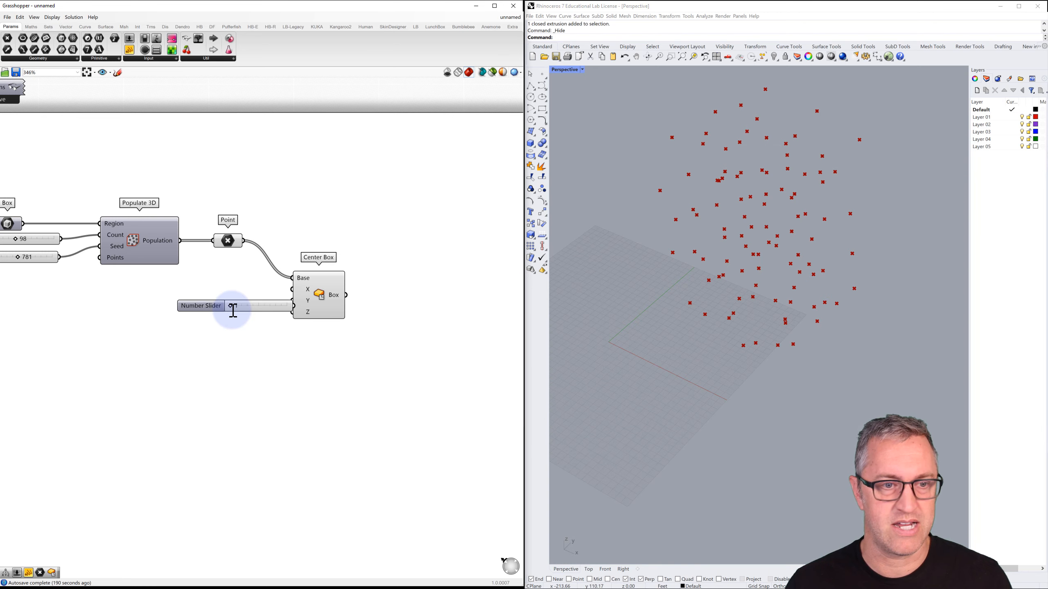
scroll(232, 309, up, 1)
drag(200, 304, 133, 301)
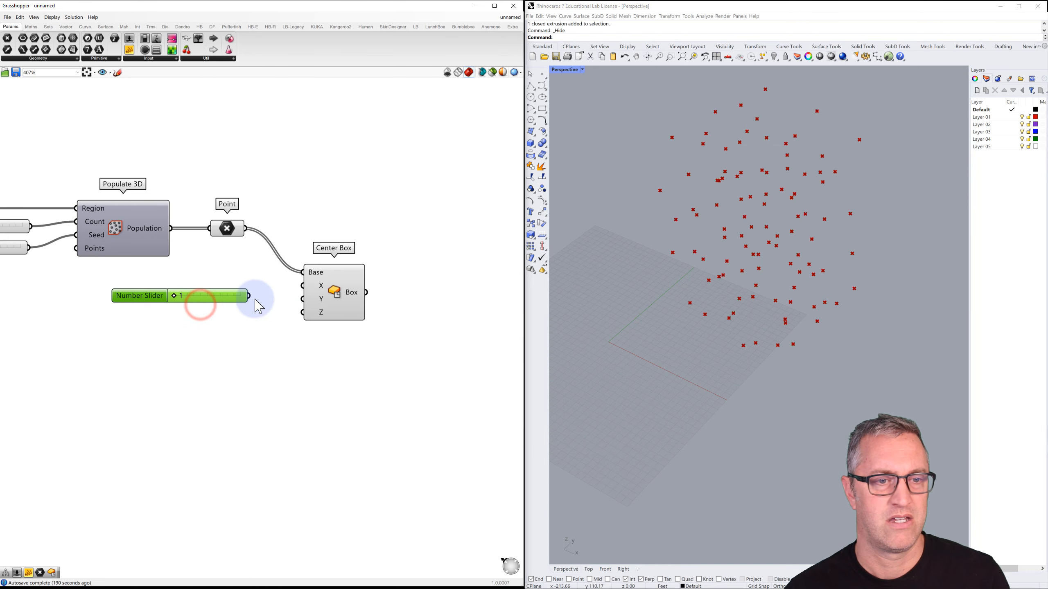
drag(249, 296, 303, 313)
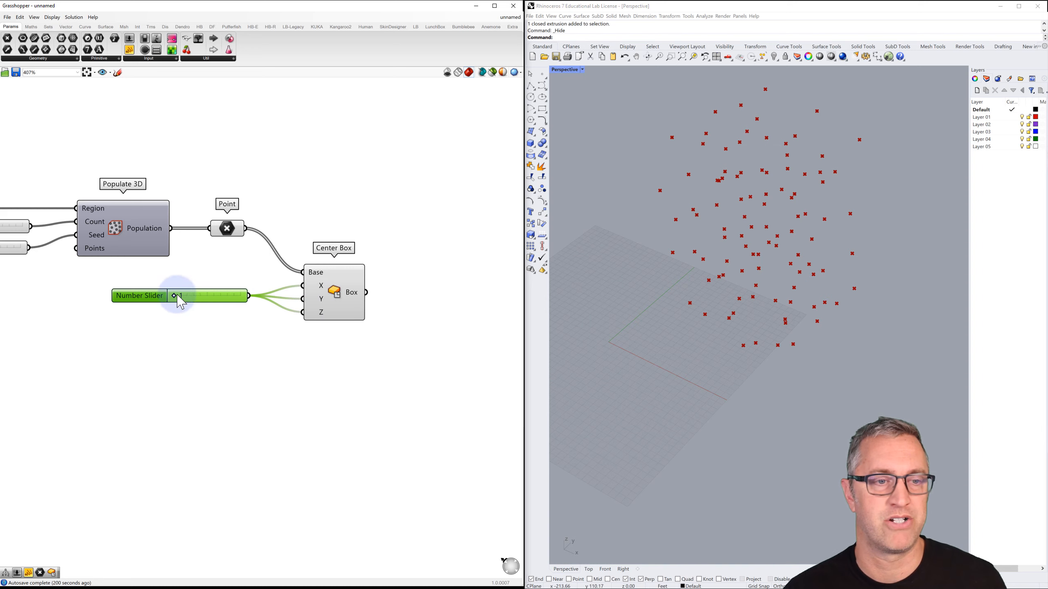
drag(172, 297, 230, 324)
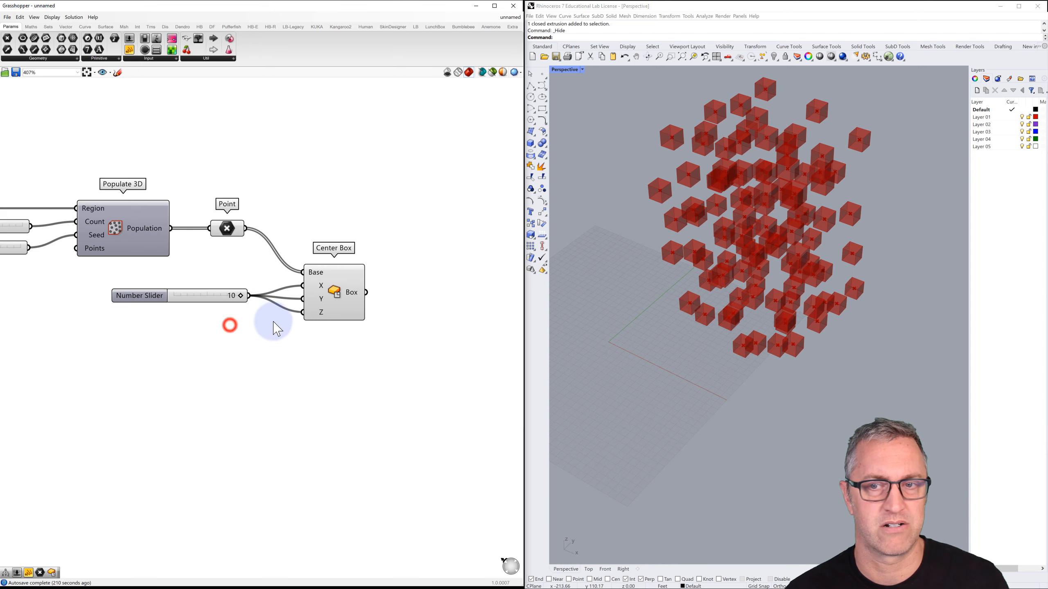
- Add a Panel below Center Box, feed it from the Point parameter, and enlarge it so each point's coordinates fit on one line
scroll(304, 327, down, 2)
scroll(304, 327, down, 3)
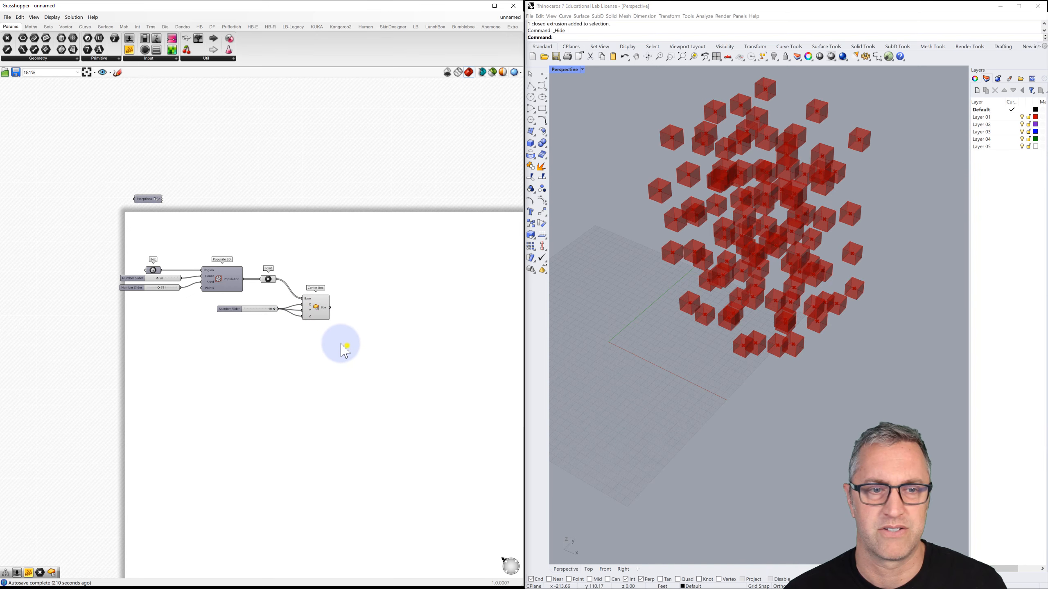
right_drag(344, 346, 252, 321)
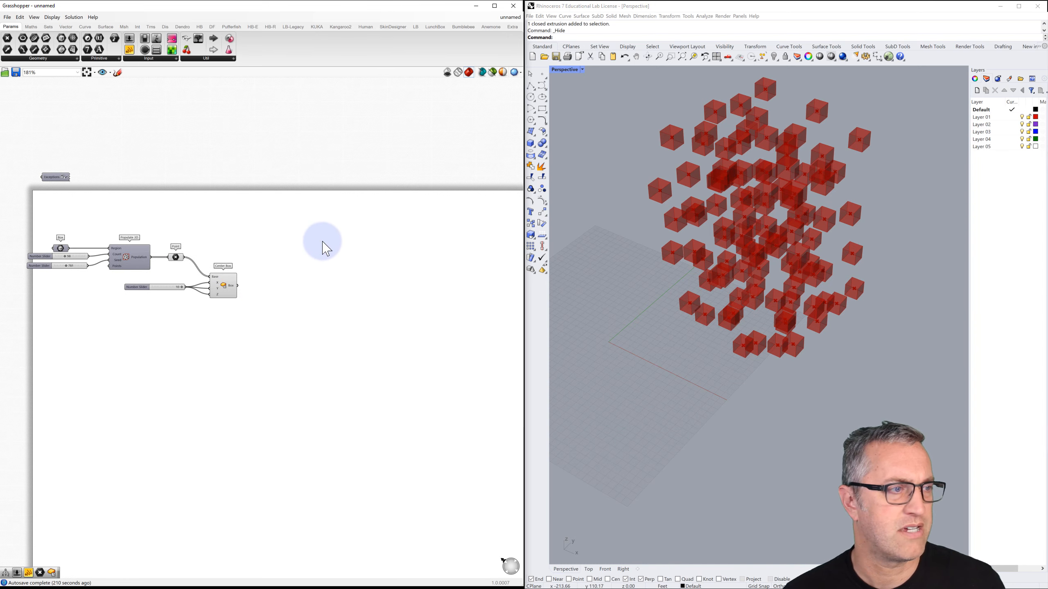
right_drag(320, 241, 286, 254)
scroll(194, 256, up, 2)
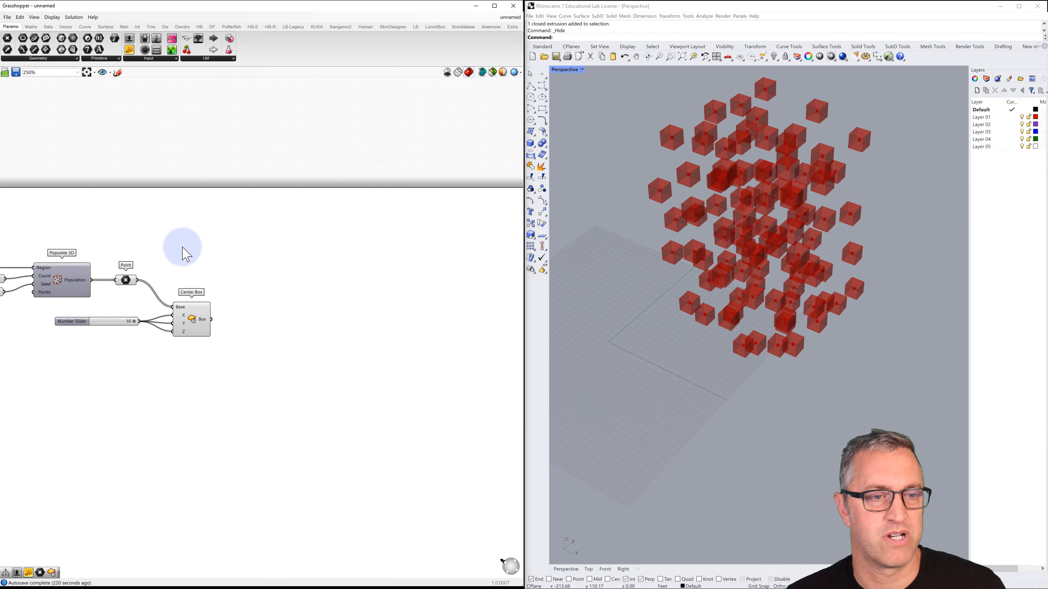
double_click(171, 434)
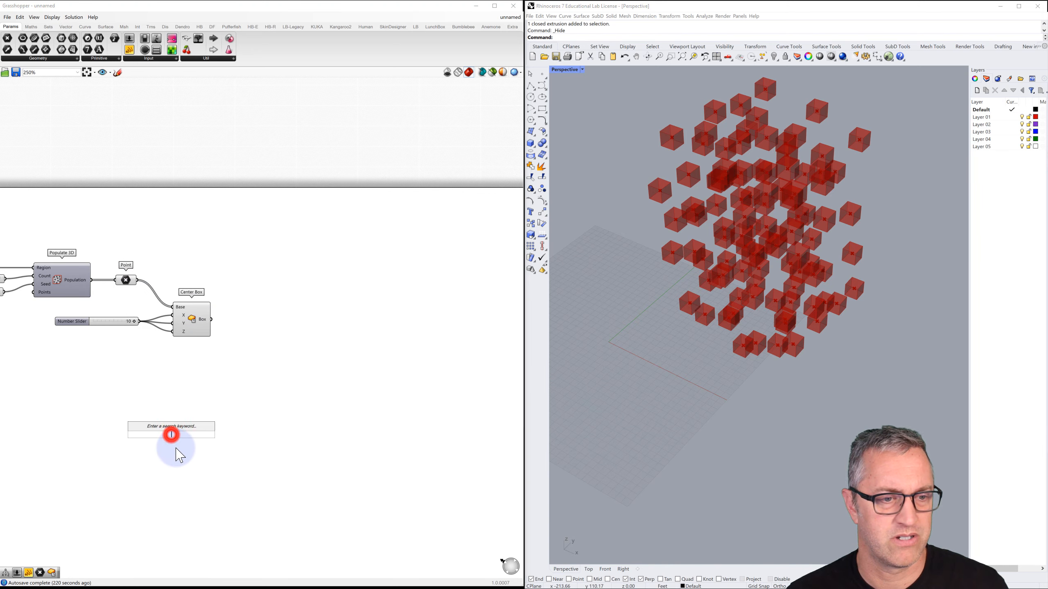
text(//)
key(Return)
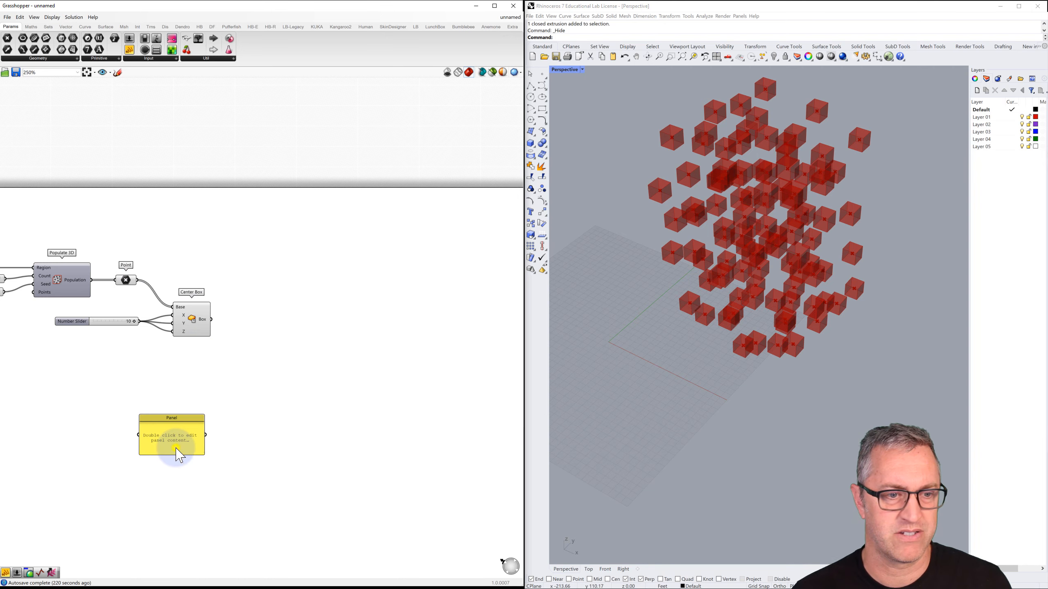
right_click(178, 433)
drag(139, 281, 139, 434)
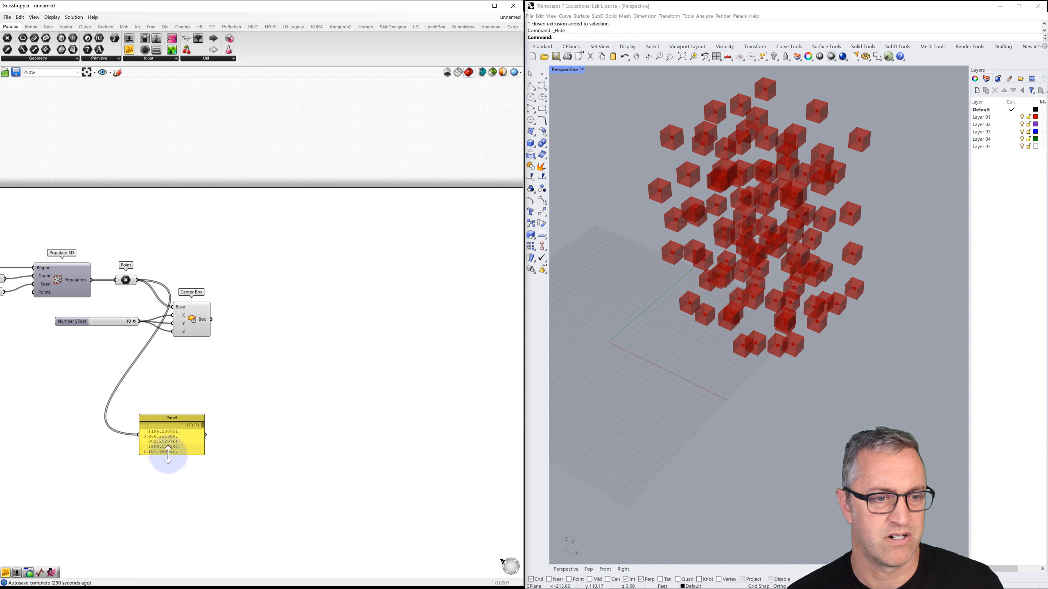
drag(168, 455, 164, 566)
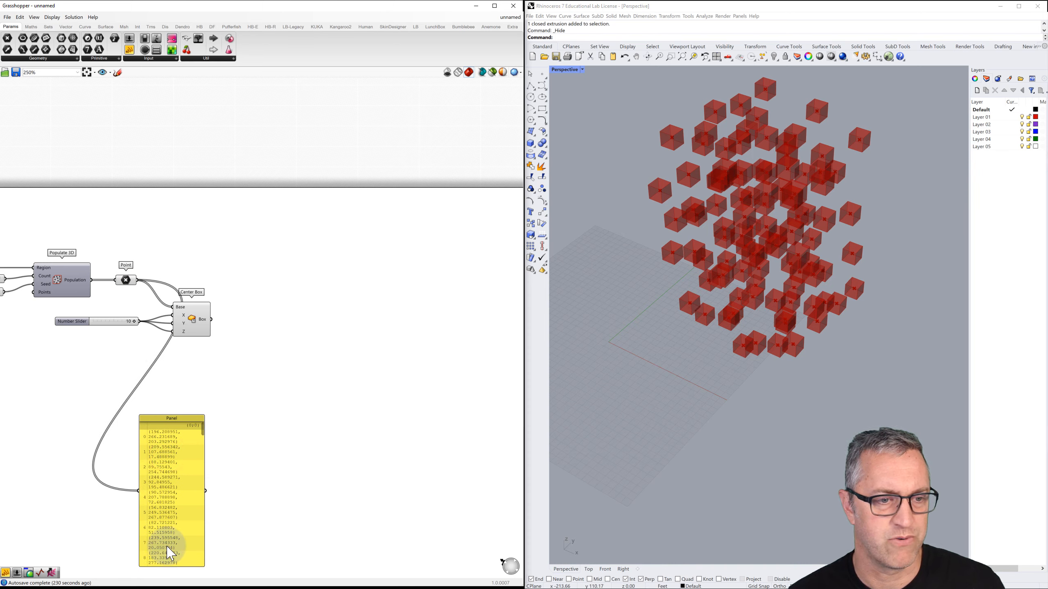
drag(202, 448, 205, 413)
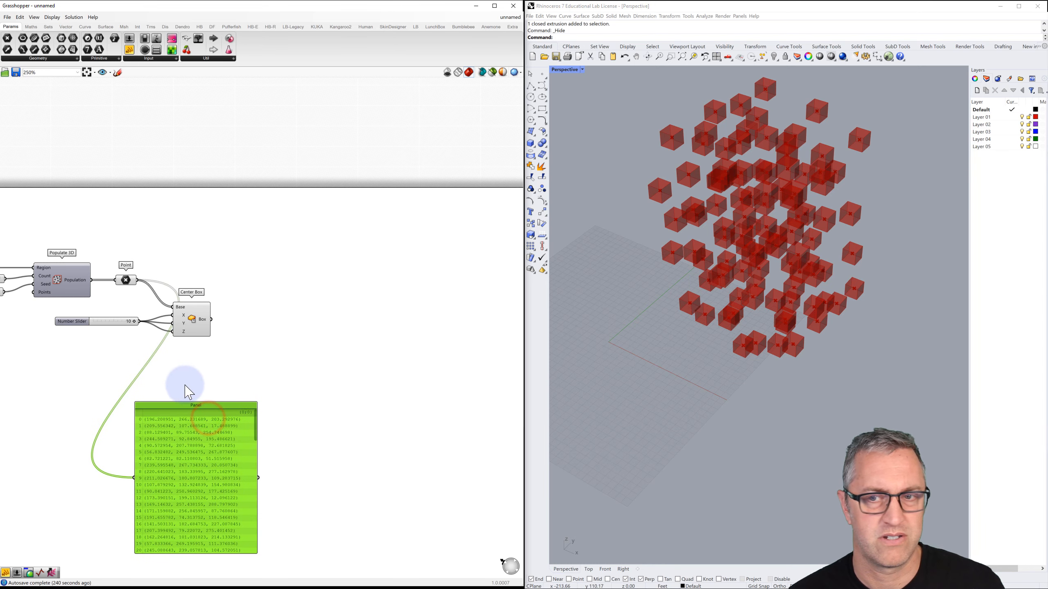
- Set the Count slider's minimum to 10 and reduce the number of populated points to 18
right_drag(179, 383, 317, 307)
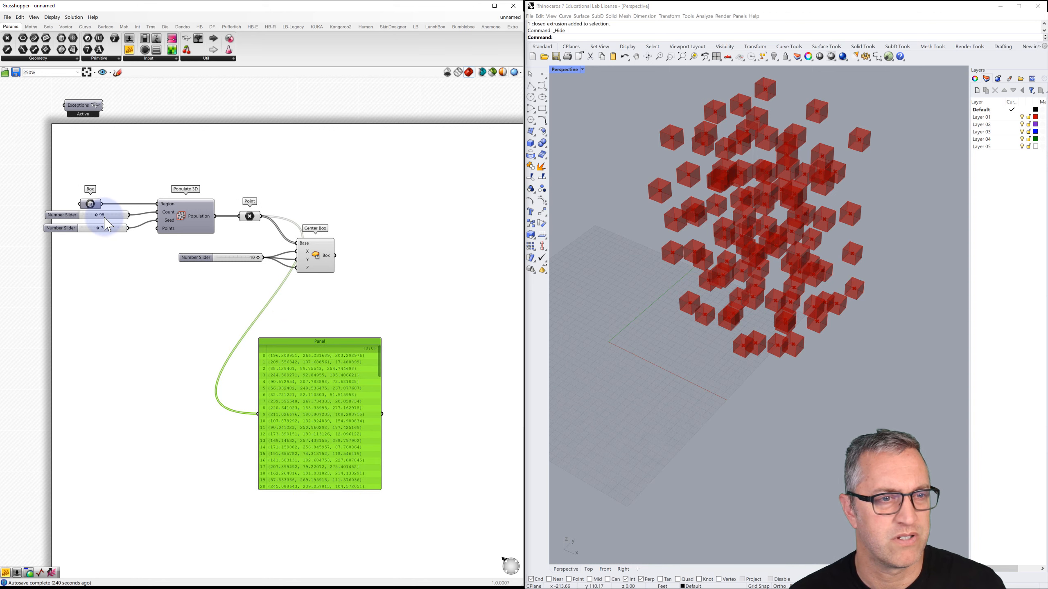
drag(95, 218, 72, 216)
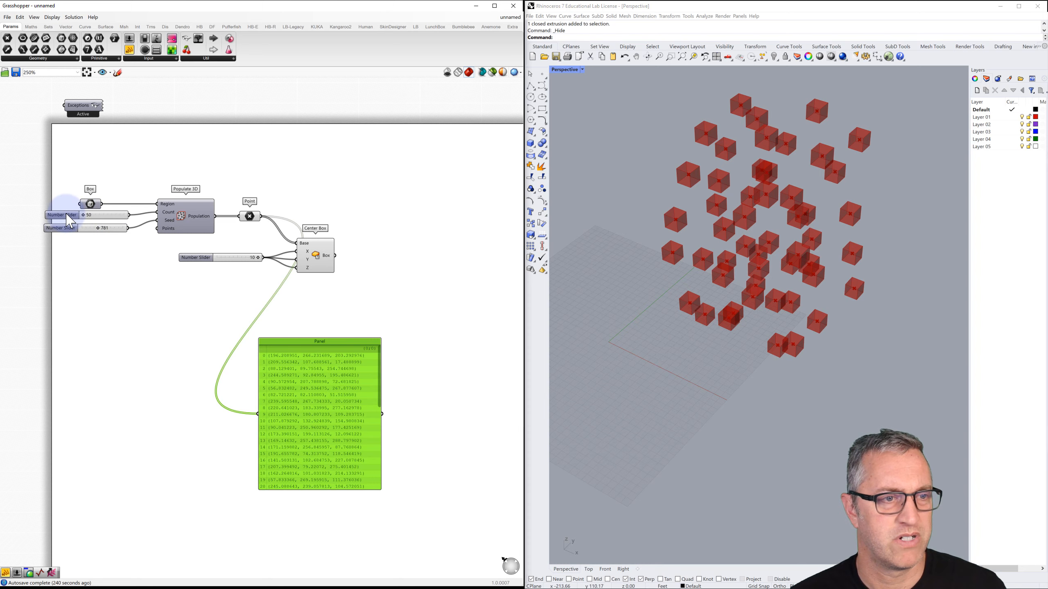
double_click(65, 216)
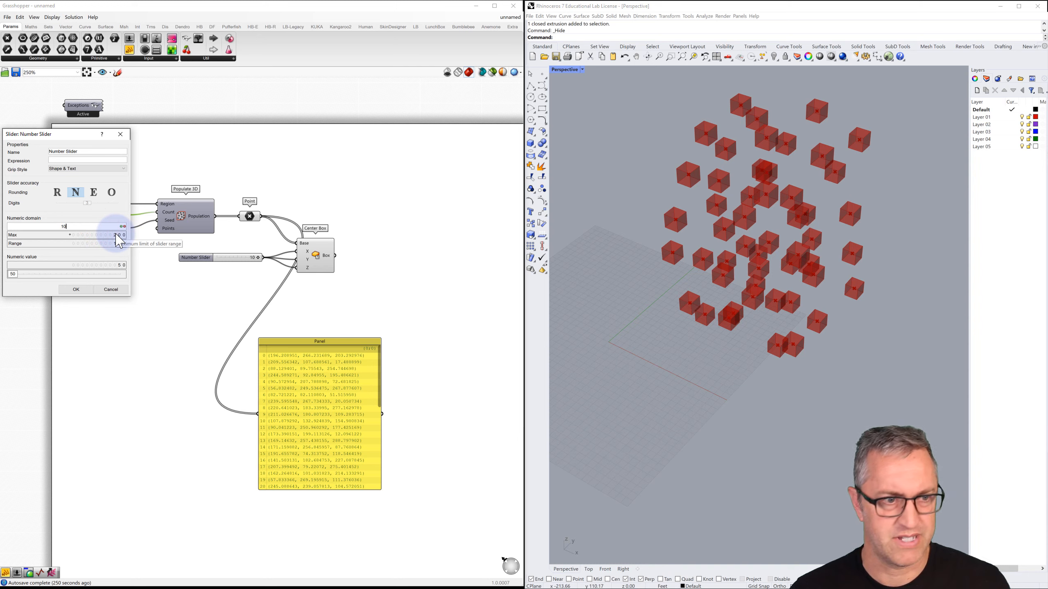
click(81, 290)
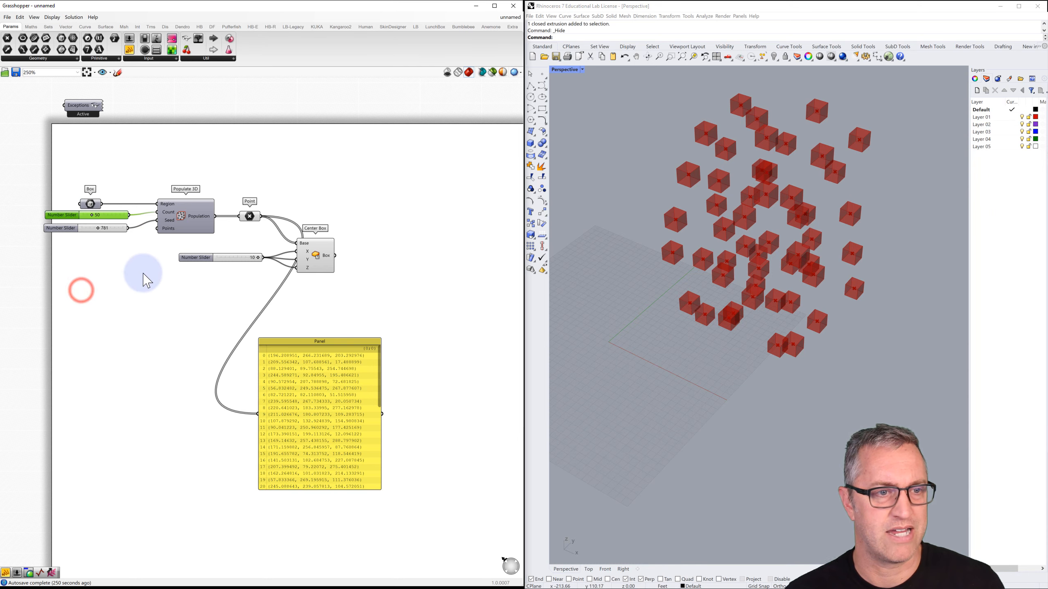
drag(92, 217, 85, 215)
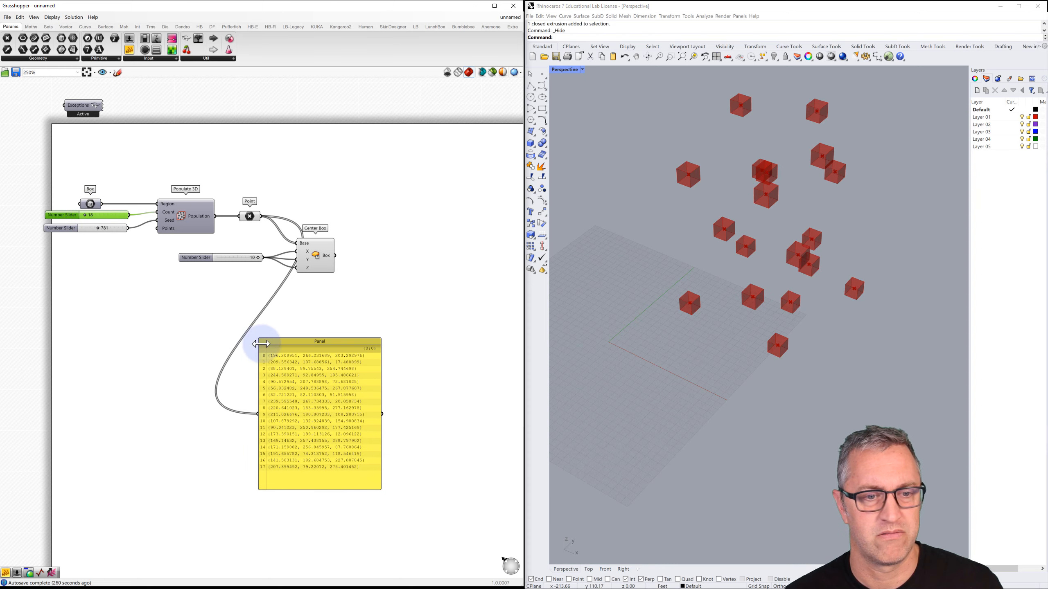
- Move the coordinates panel closer beneath Center Box and highlight the Point parameter's points in the Rhino viewport
drag(357, 352, 326, 371)
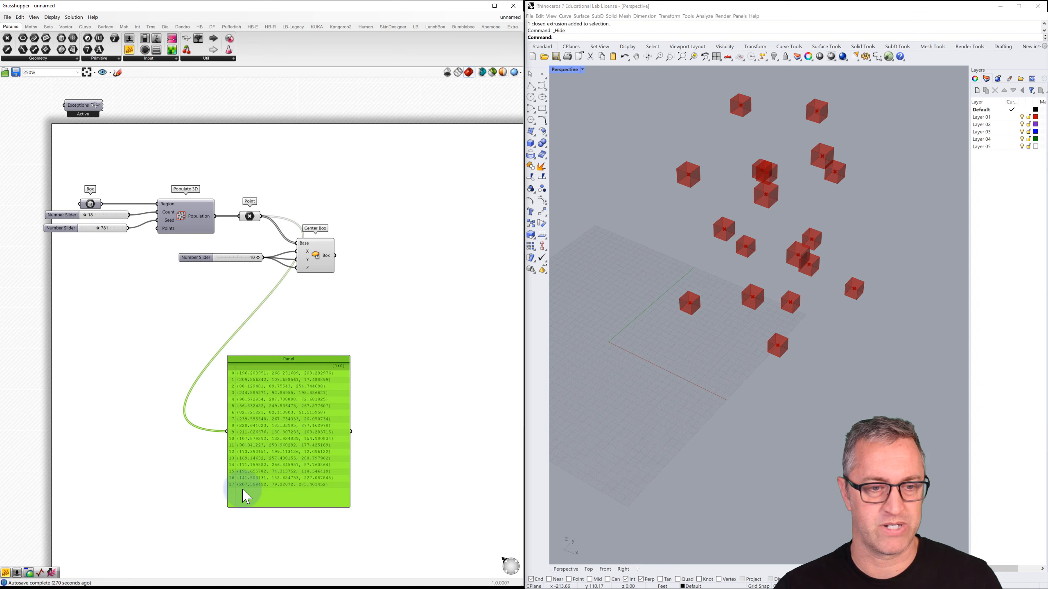
right_drag(615, 304, 690, 304)
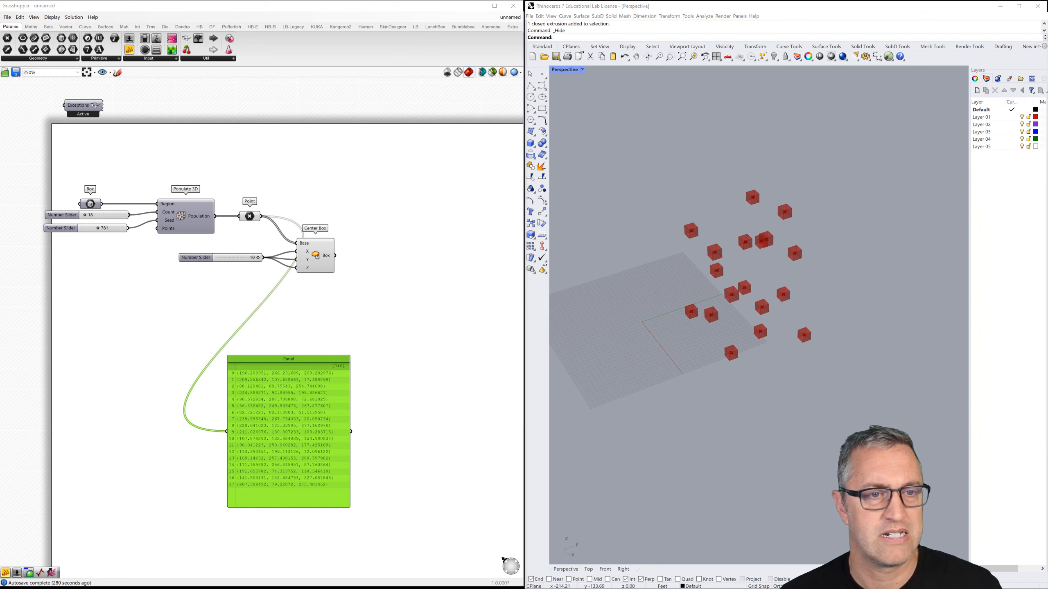
click(252, 217)
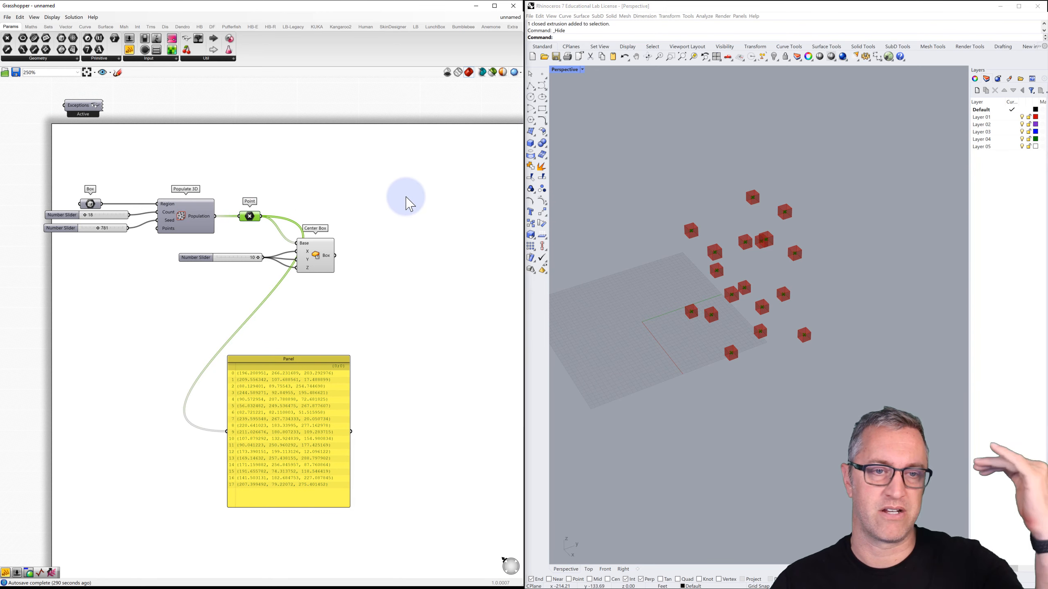
- Add a Deconstruct component above Center Box and wire the Point parameter into its Point input
double_click(371, 206)
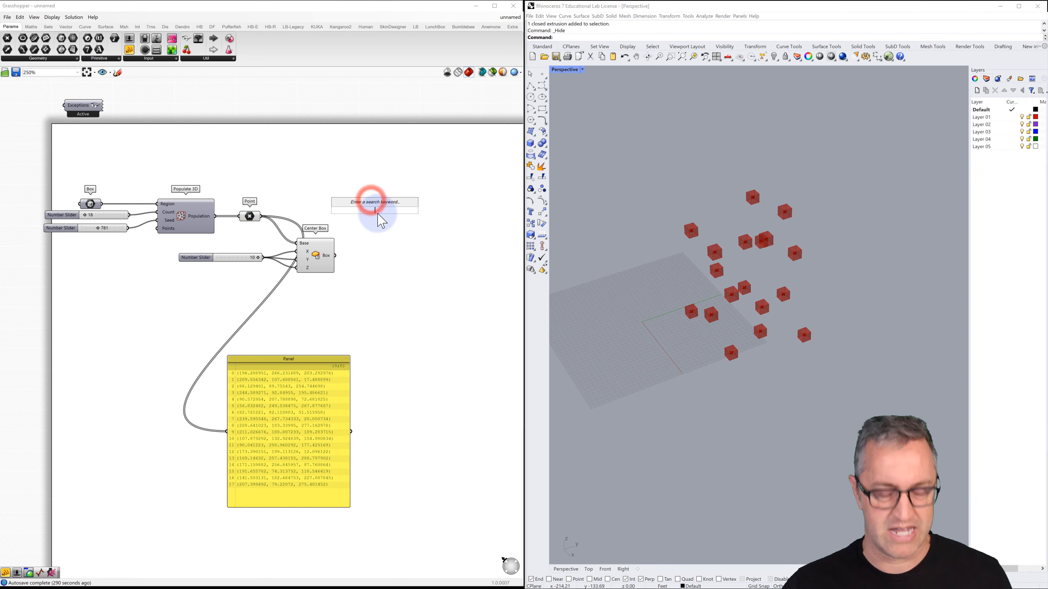
text(deconst)
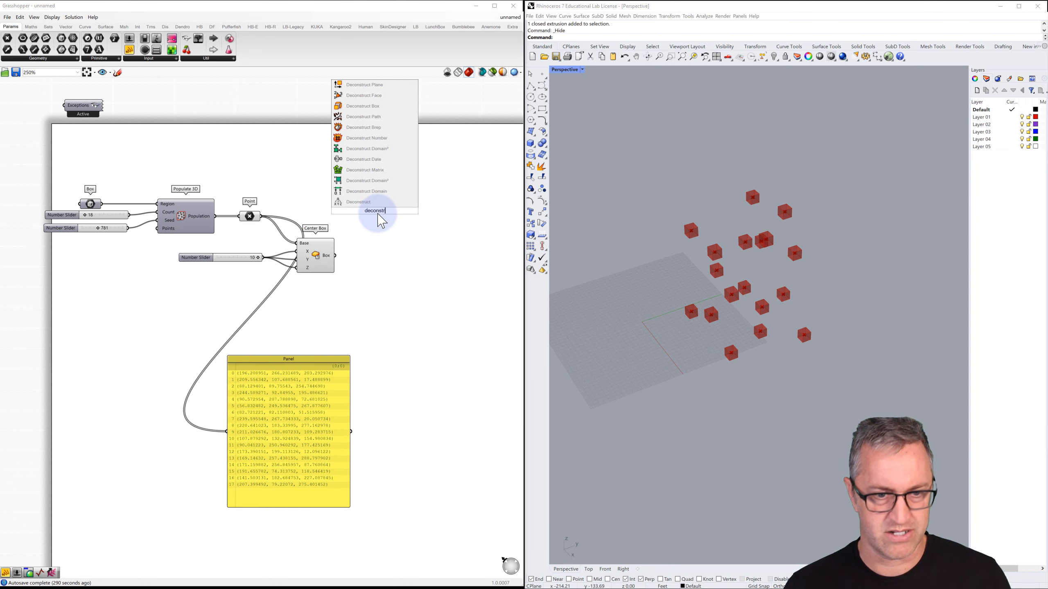
text(r)
click(360, 202)
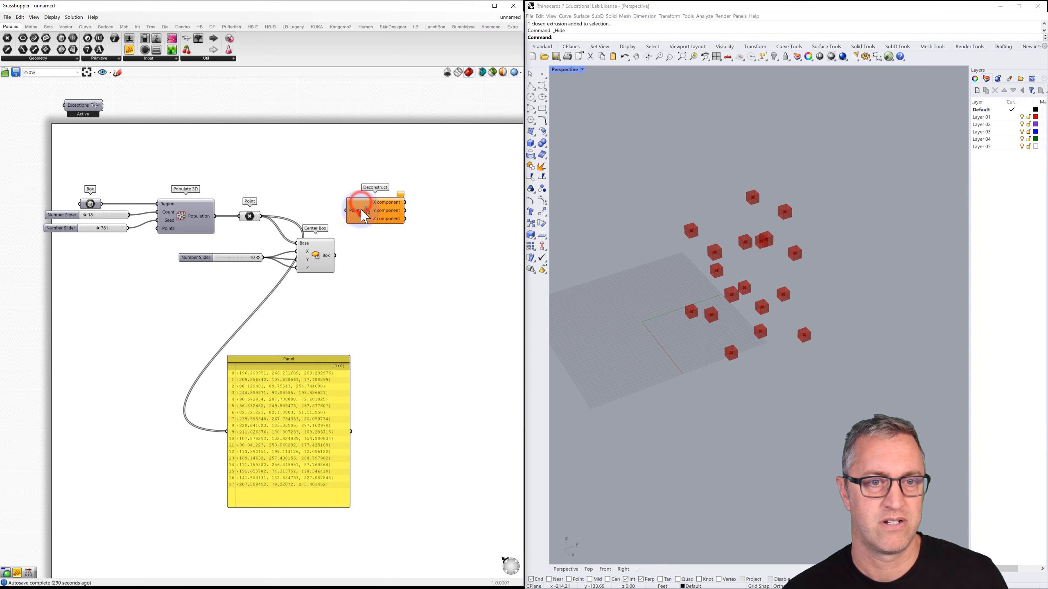
drag(359, 208, 389, 205)
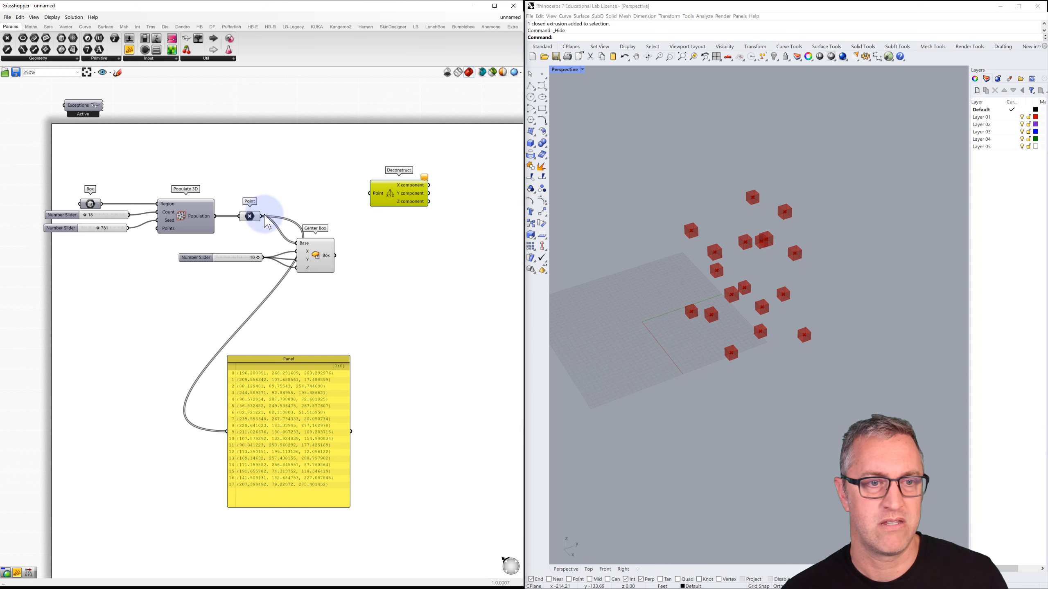
drag(264, 218, 369, 193)
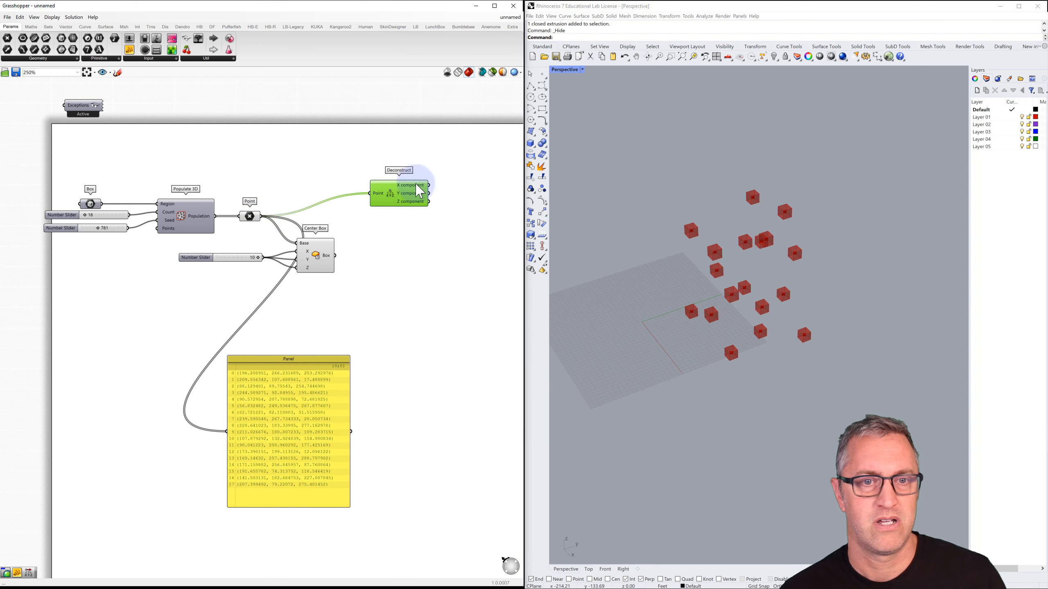
- Duplicate the coordinates panel beside the original and feed the copy from Deconstruct's Z component output
right_drag(404, 222, 344, 218)
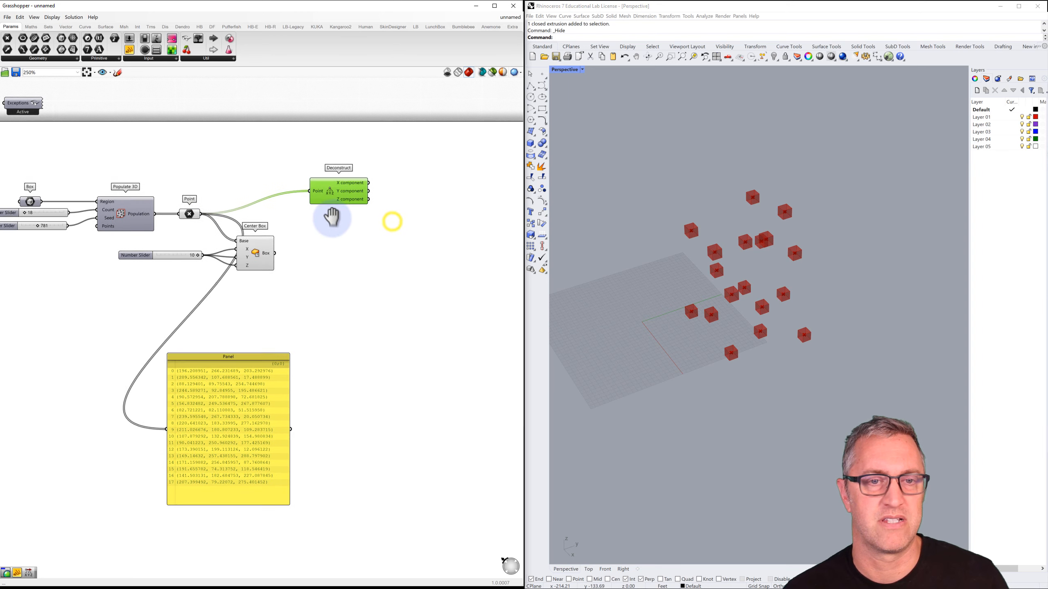
click(258, 357)
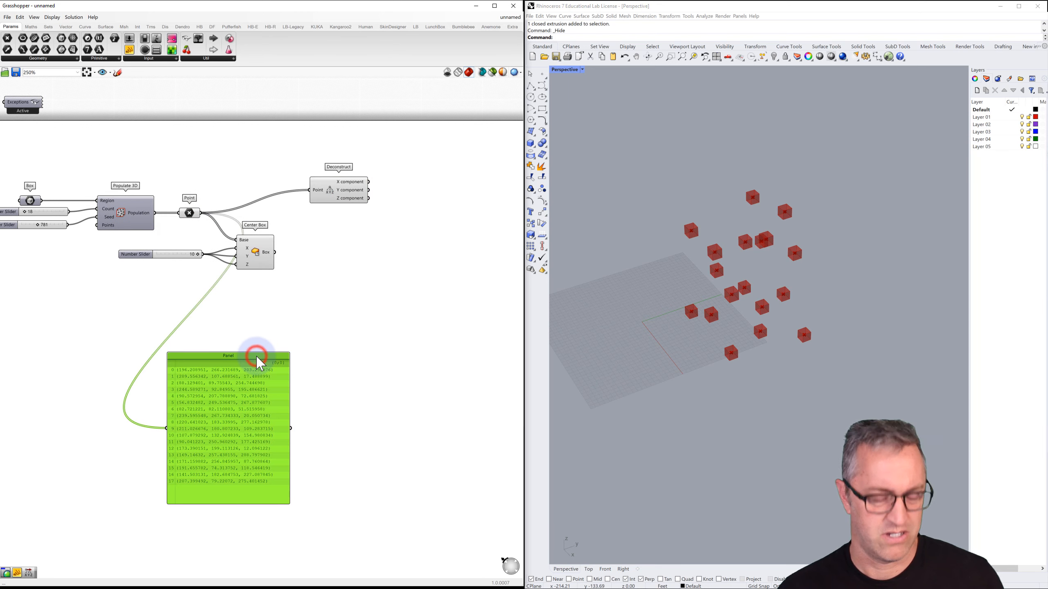
alt+drag(245, 362, 395, 359)
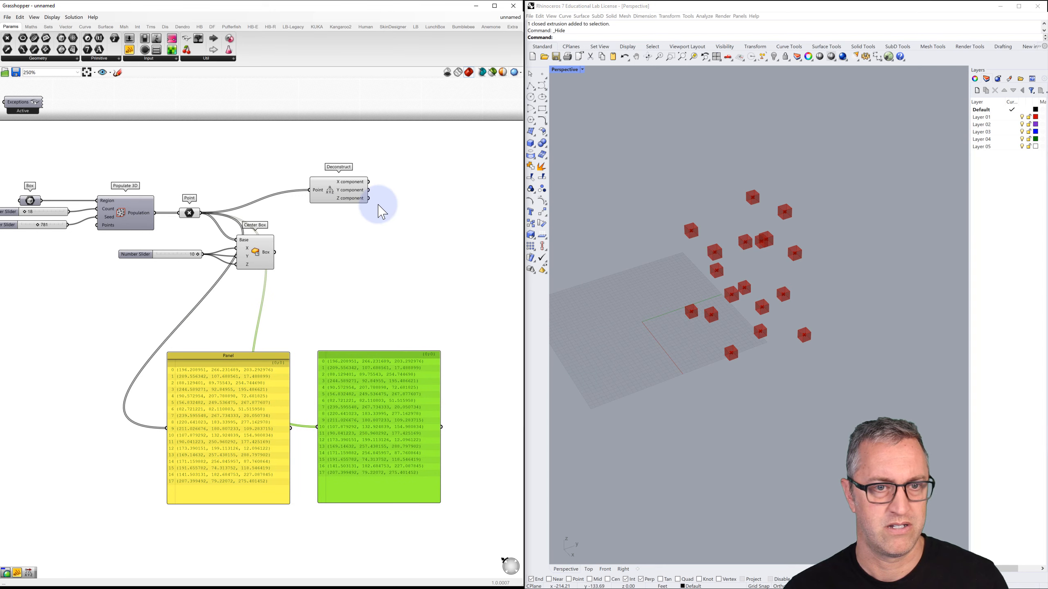
drag(371, 200, 314, 428)
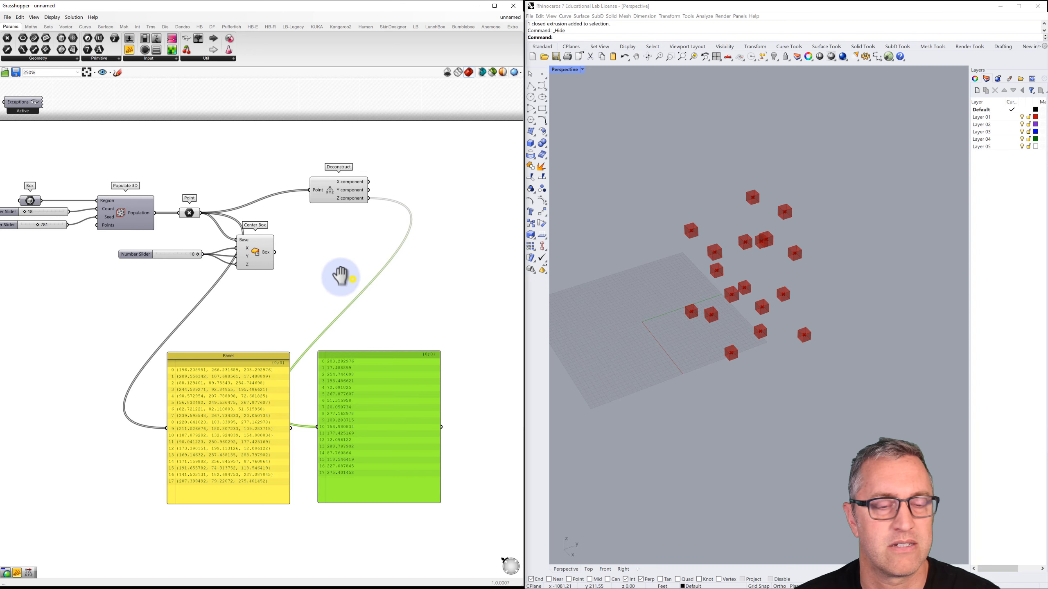
- Add a Bounds component beyond Deconstruct and wire the Z component output into its Numbers input
right_drag(351, 279, 292, 276)
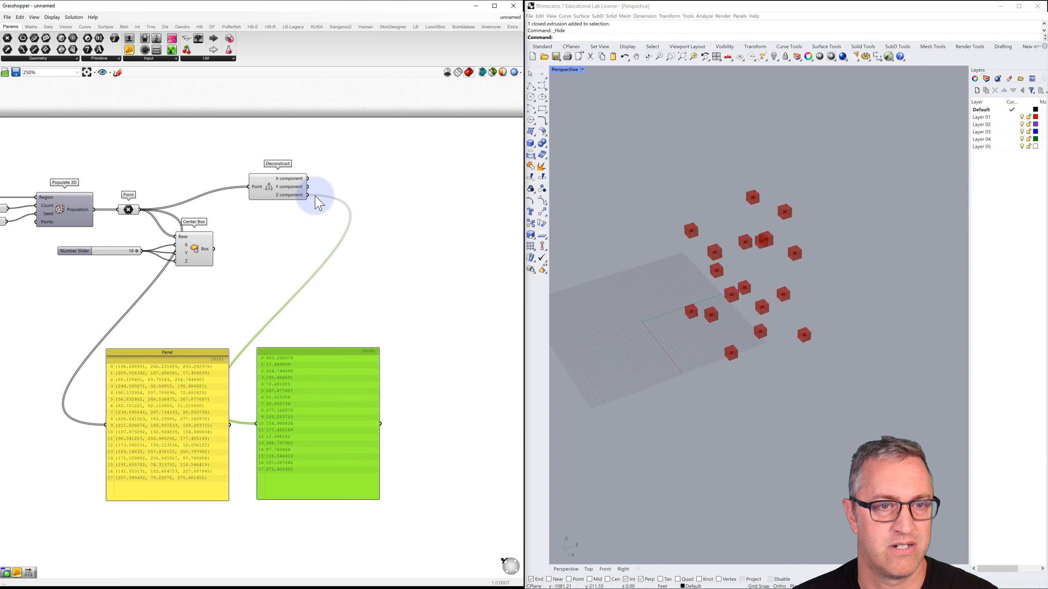
double_click(378, 177)
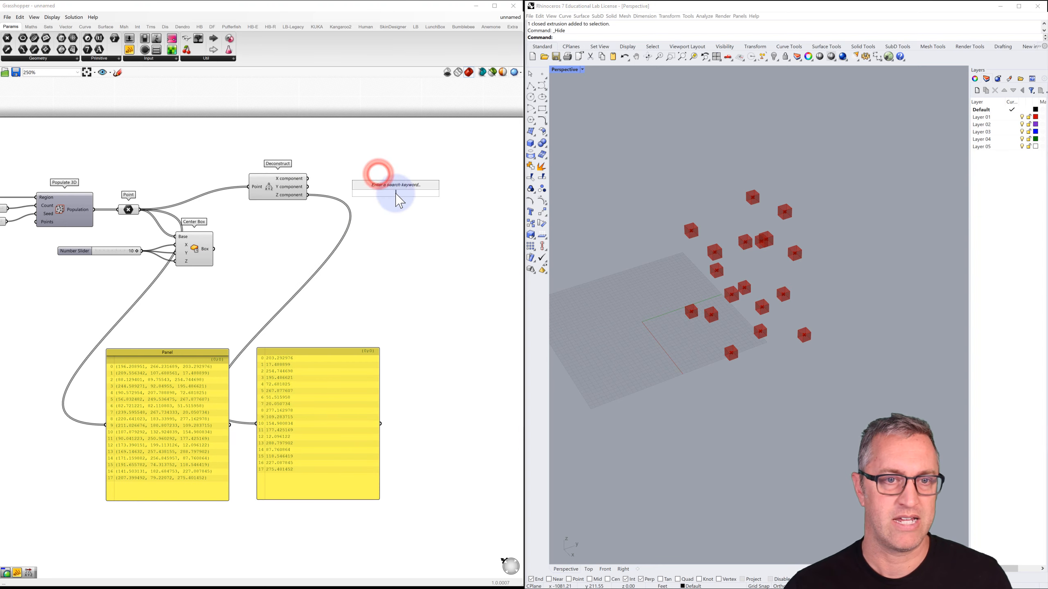
text(bound)
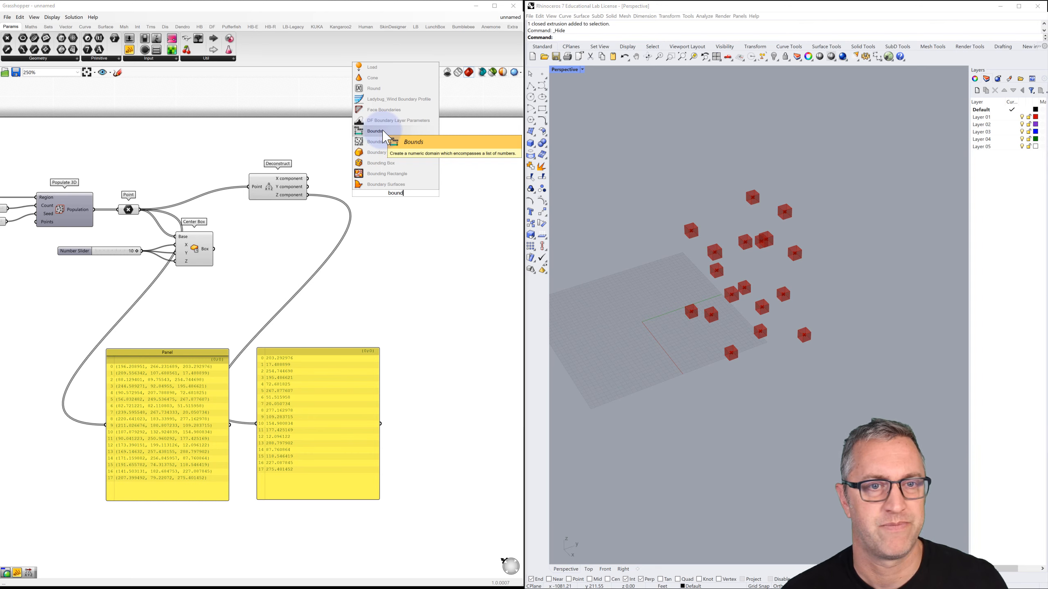
click(382, 131)
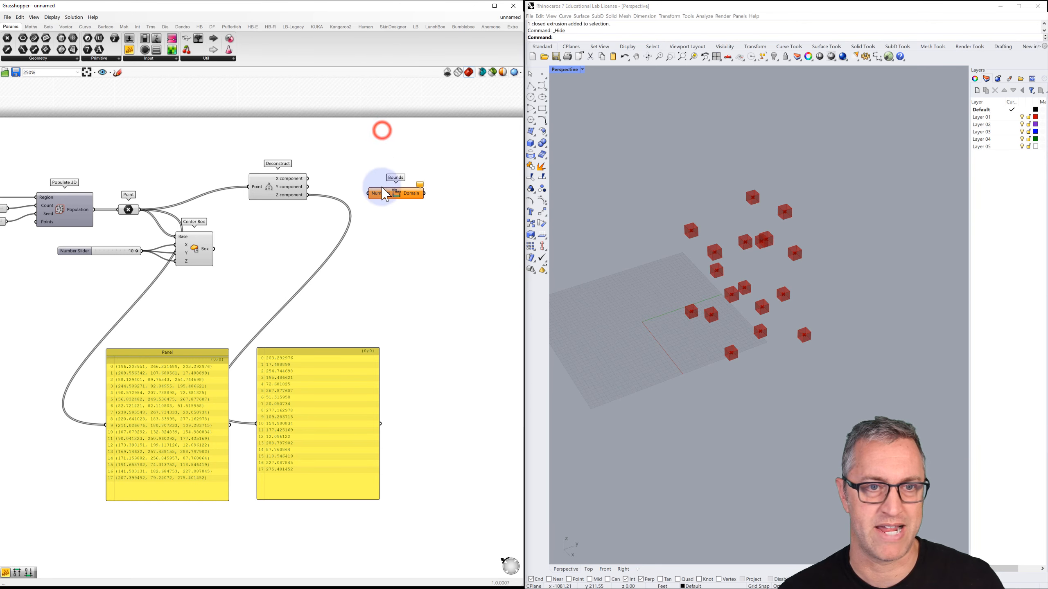
drag(307, 196, 450, 203)
- Duplicate the Z values panel beside the original and feed the copy from Bounds' Domain output
click(305, 355)
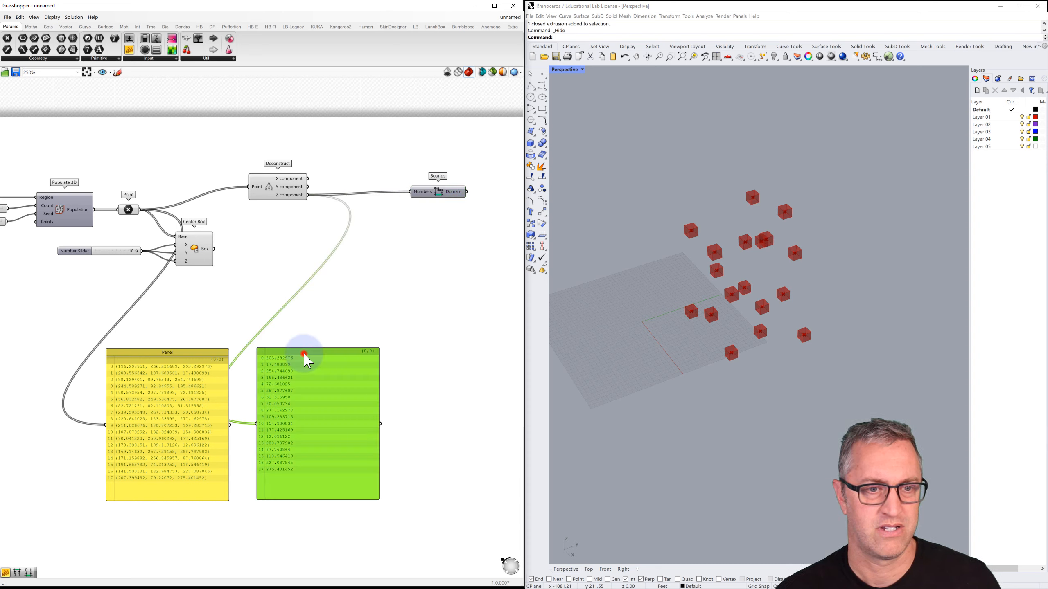
alt+drag(305, 354, 456, 355)
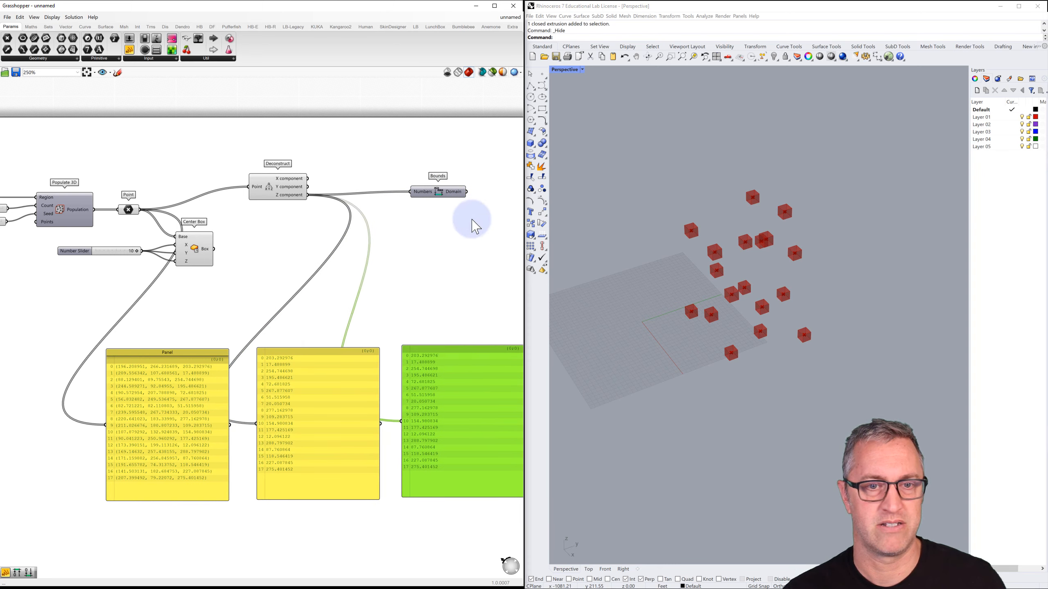
drag(466, 192, 399, 418)
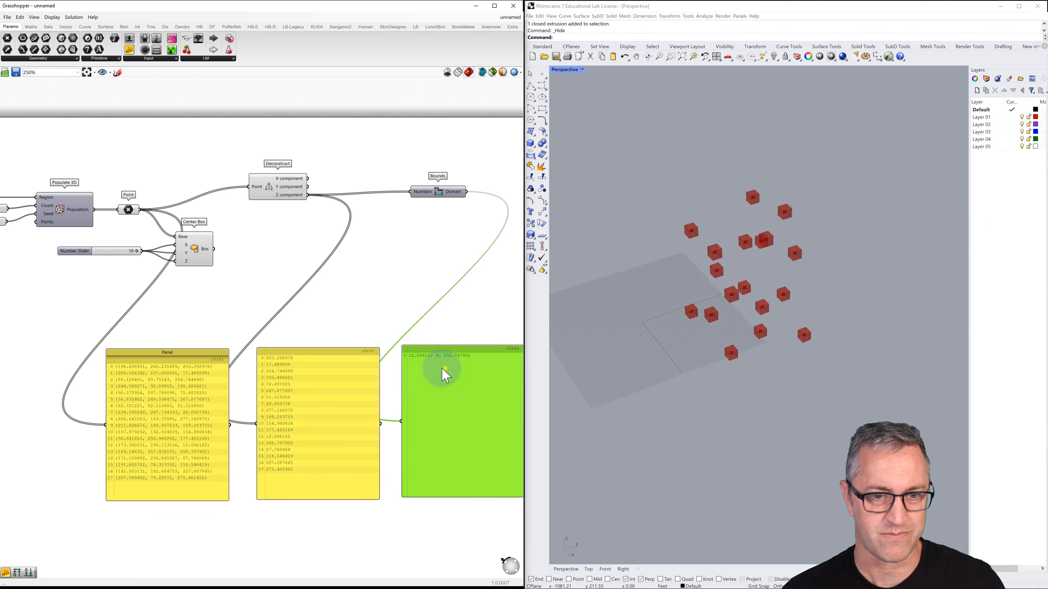
- Shrink the domain panel to a narrower width and a height of a single line
right_drag(446, 376, 394, 357)
drag(440, 358, 403, 363)
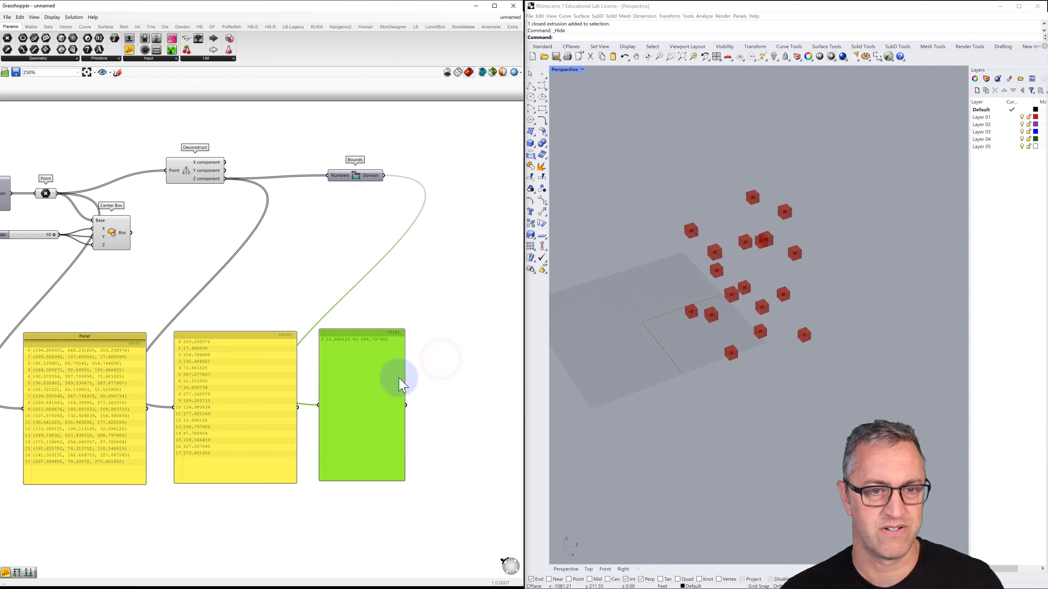
click(372, 481)
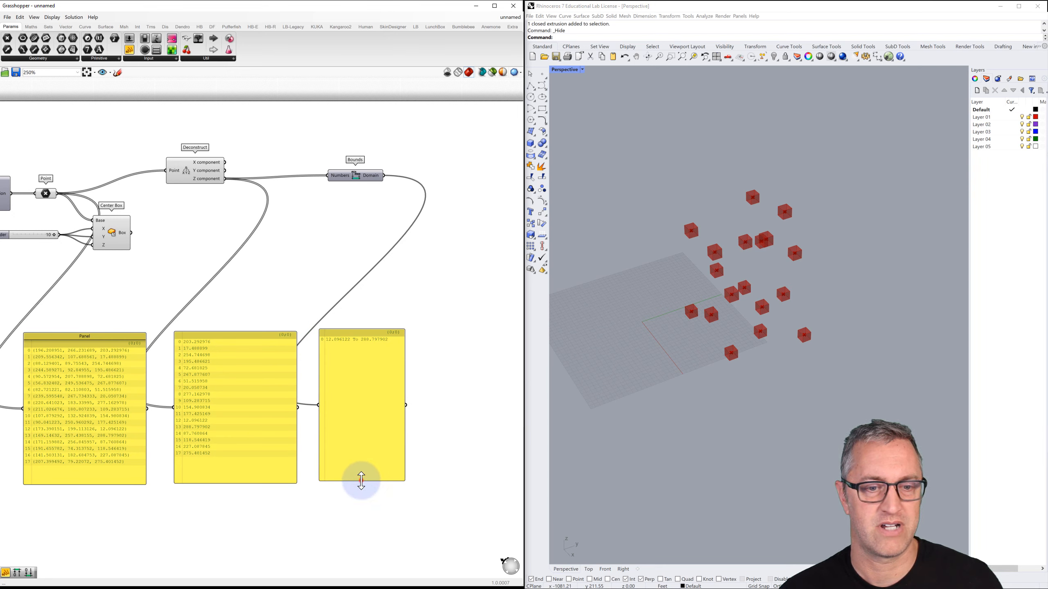
drag(361, 481, 365, 346)
- Change the Populate 3D seed slider to 329
right_drag(390, 352, 412, 354)
scroll(411, 354, down, 1)
right_drag(176, 269, 197, 259)
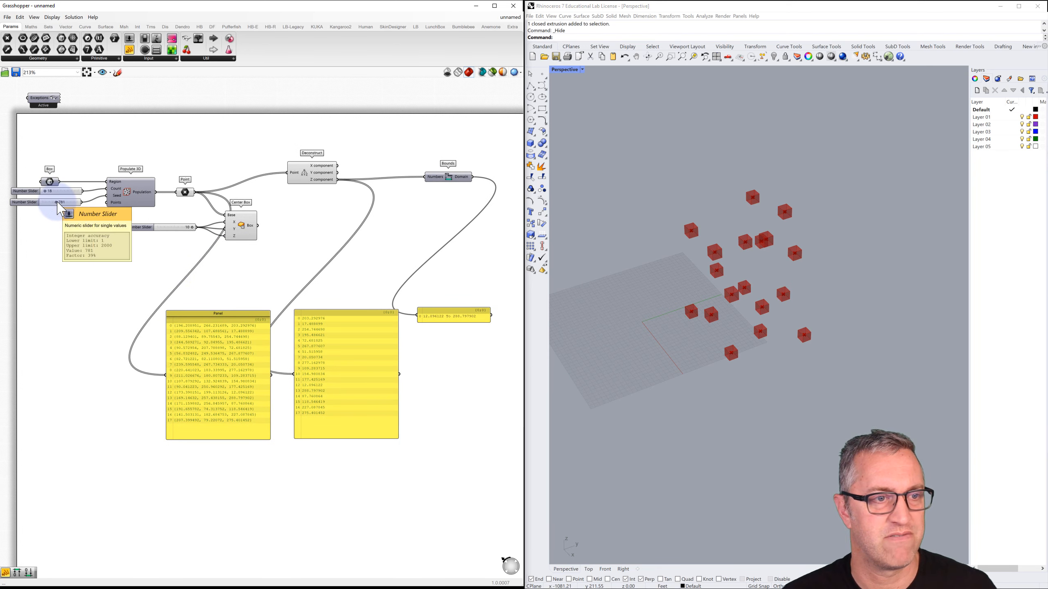
mouse_move(56, 203)
mouse_down()
mouse_move(79, 203)
mouse_move(46, 203)
mouse_up()
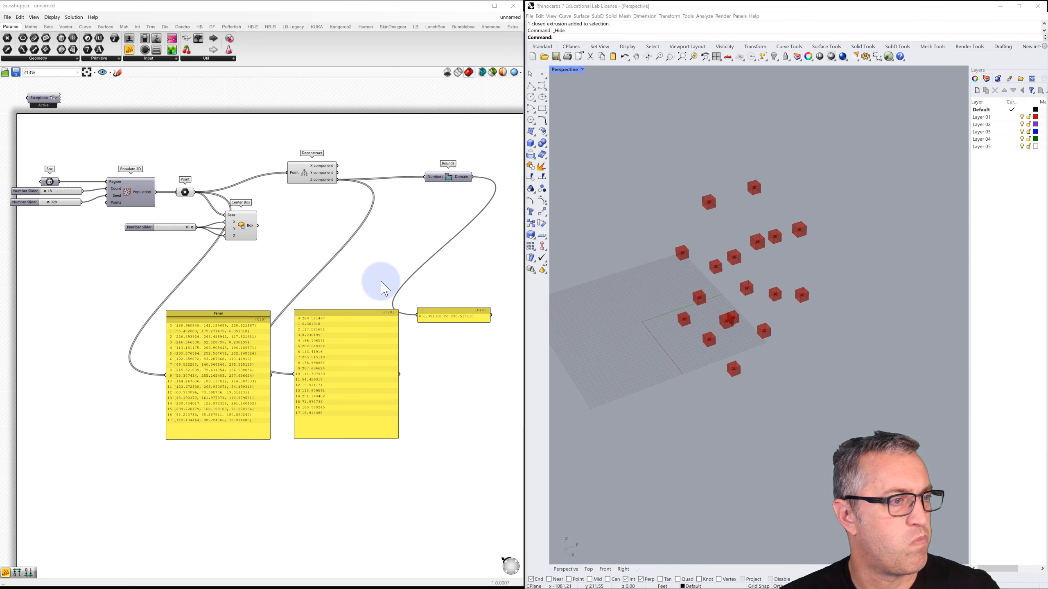
- Add a Remap Numbers component beyond Bounds and wire Deconstruct's Z component output into its Value input
right_drag(379, 285, 228, 275)
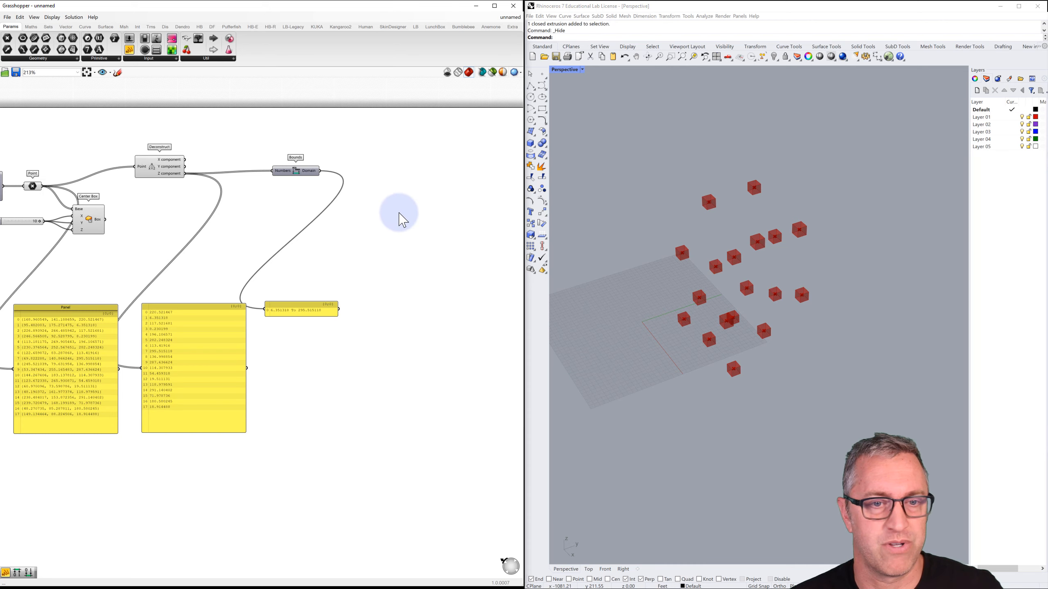
double_click(395, 192)
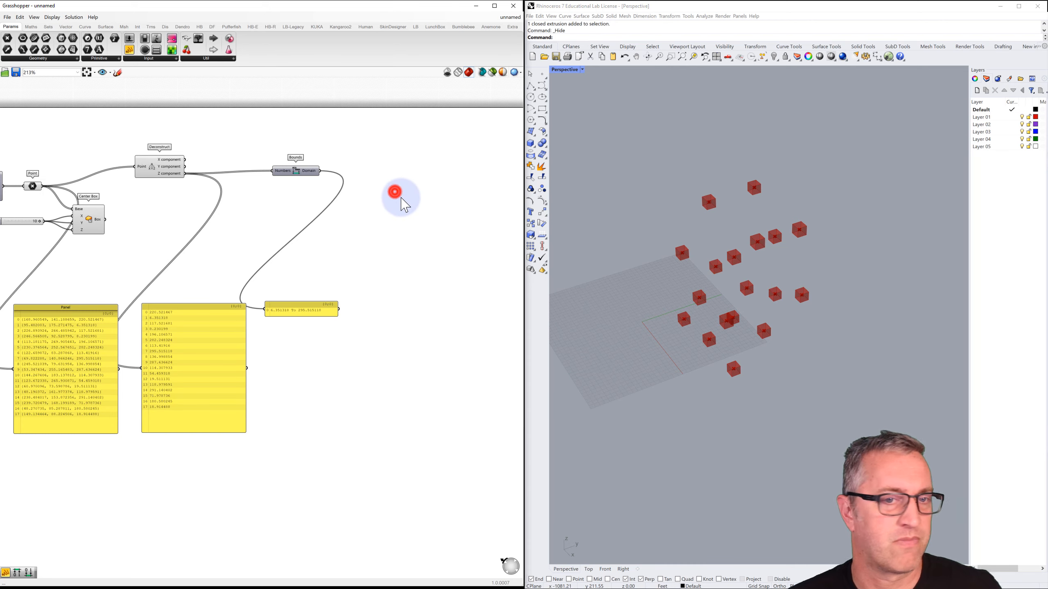
text(re)
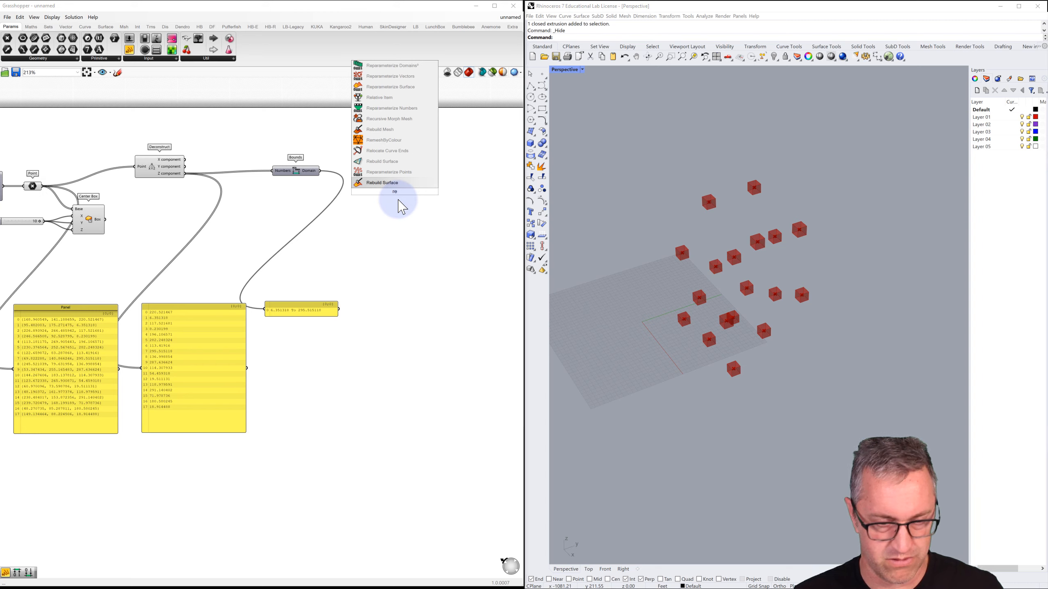
text(m)
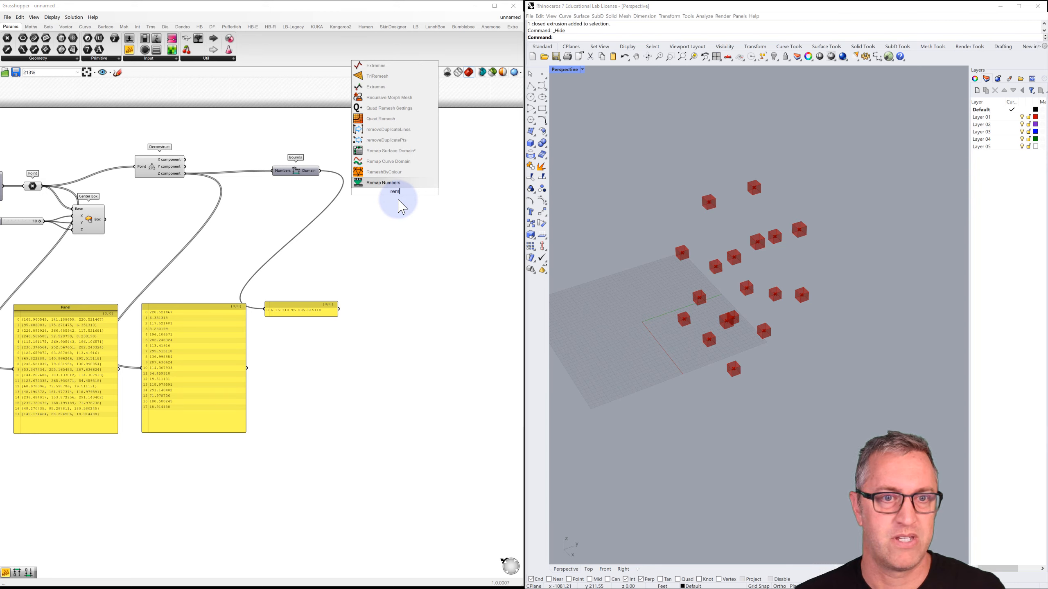
click(383, 182)
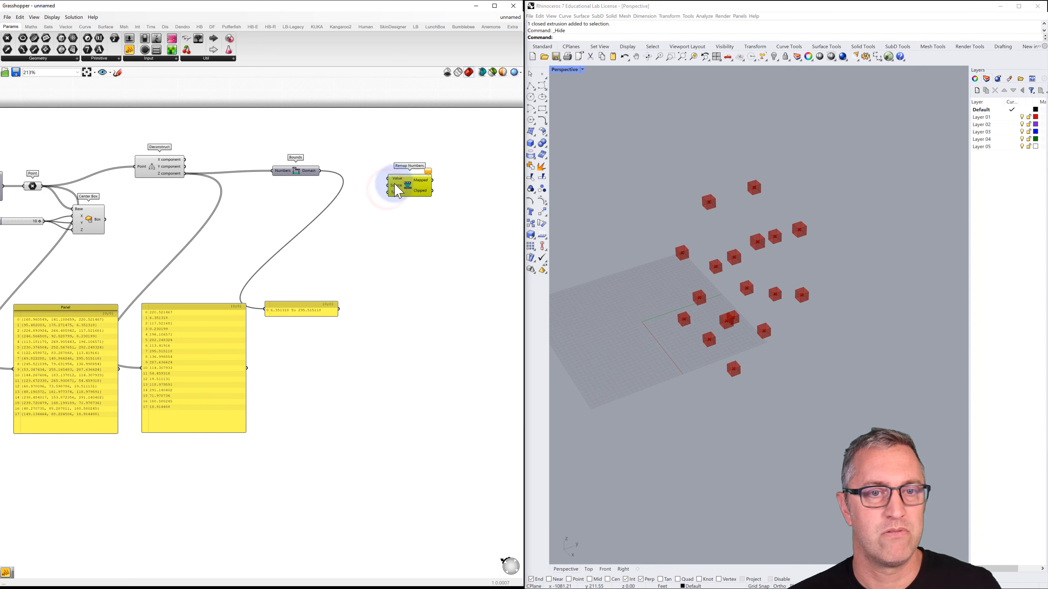
drag(402, 191, 400, 185)
click(360, 148)
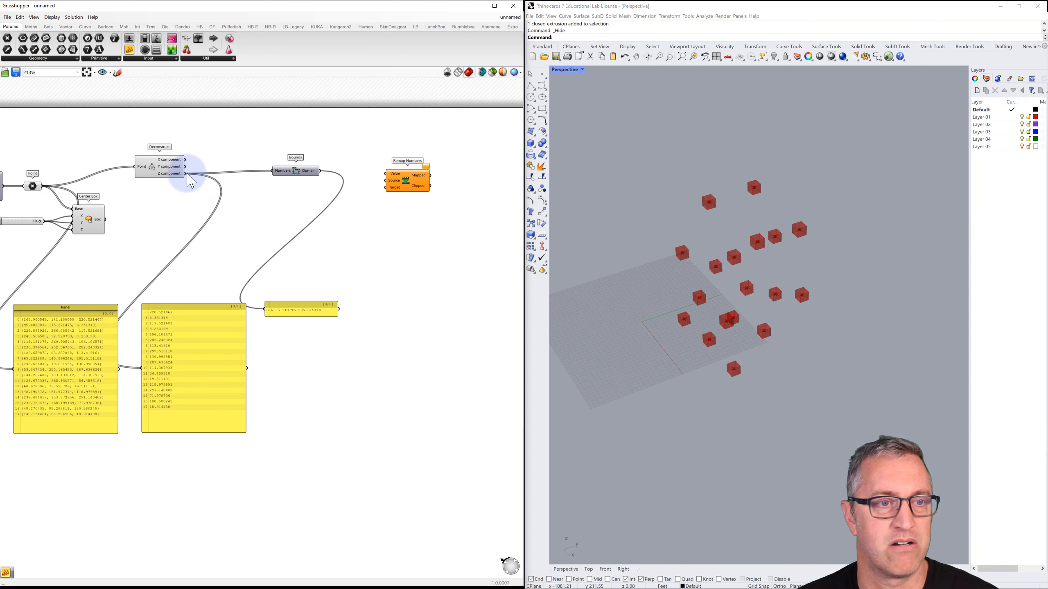
drag(187, 174, 392, 175)
- Raise Bounds slightly above the Z wire and connect its Domain output to Remap Numbers' Source input
mouse_move(395, 188)
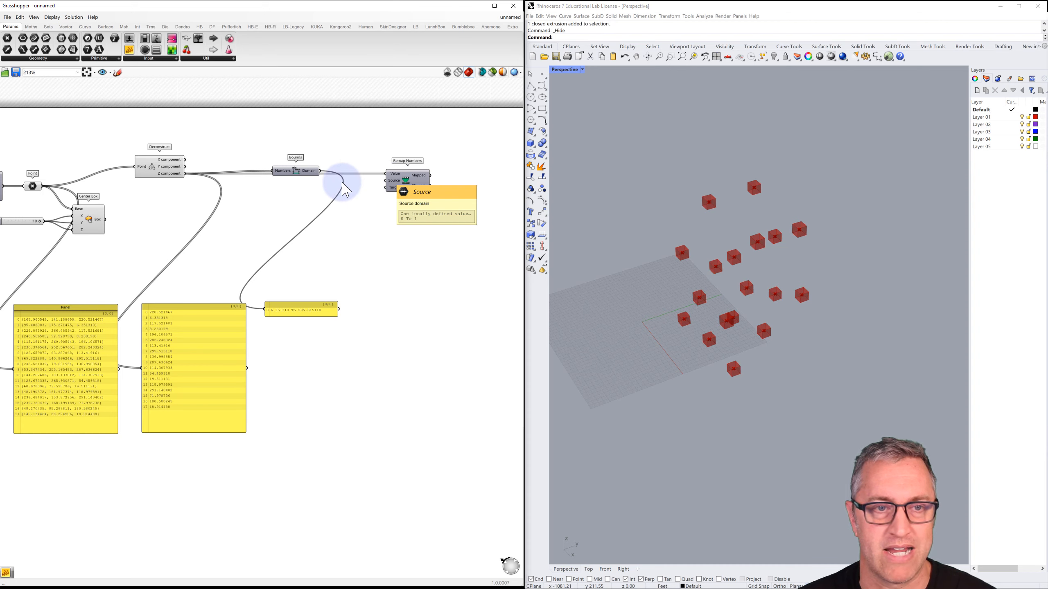
click(309, 169)
drag(308, 167, 300, 167)
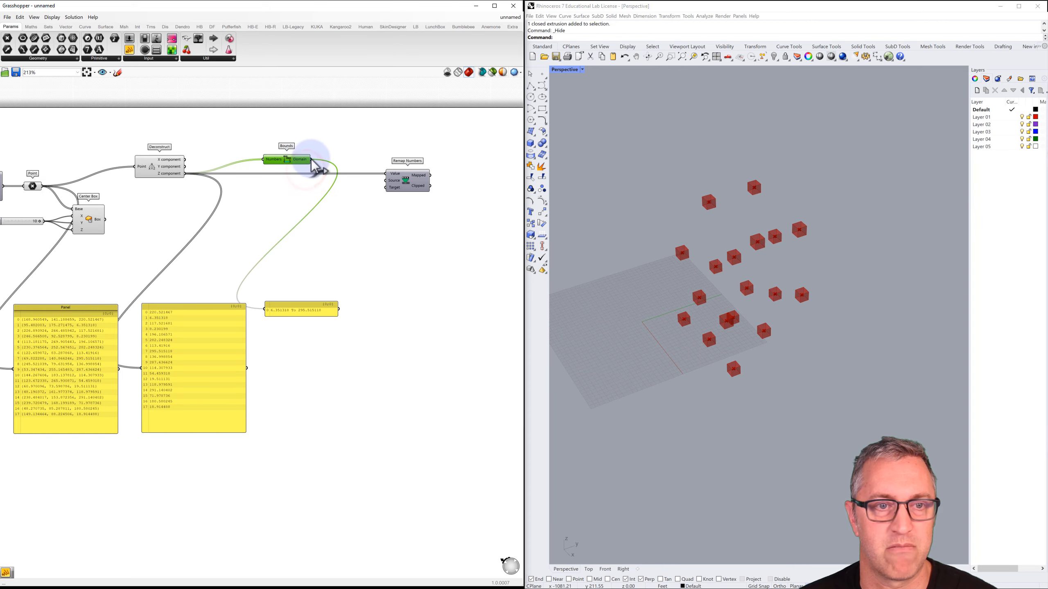
mouse_move(399, 180)
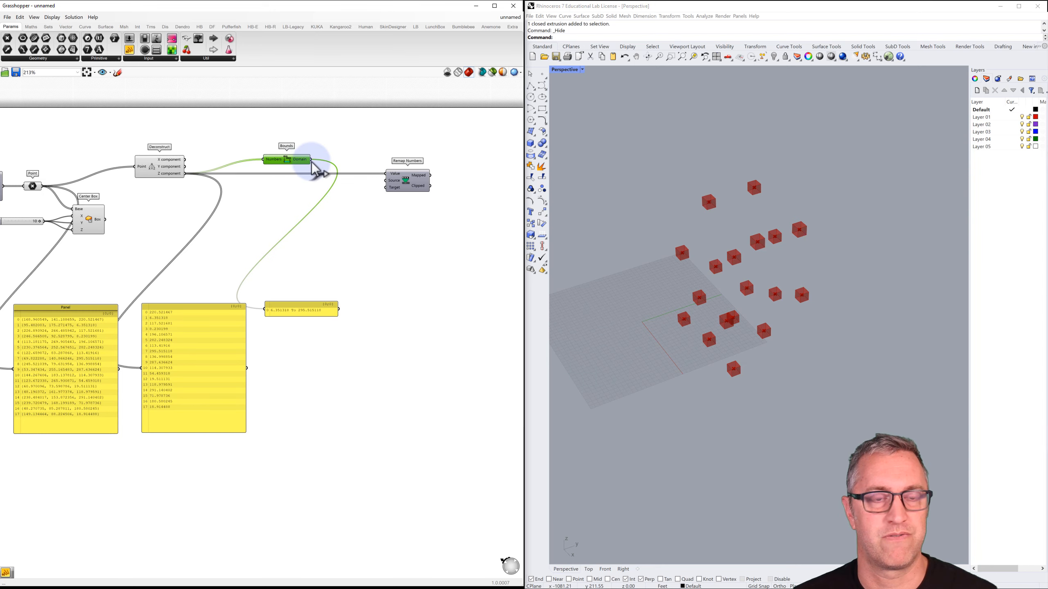
drag(312, 160, 401, 185)
mouse_move(397, 189)
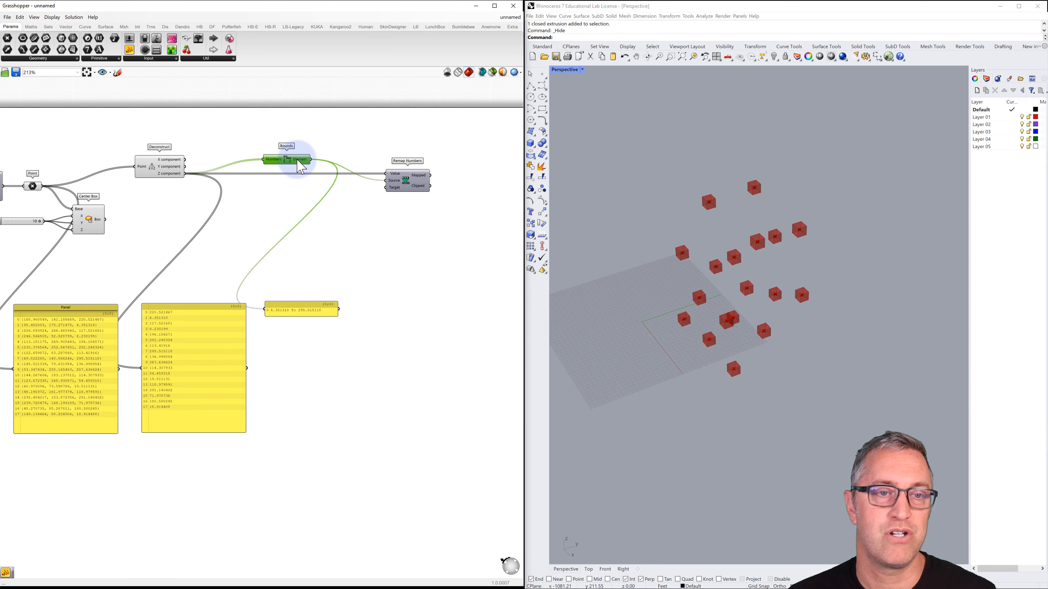
- Add a panel containing "0 to 255" beneath Bounds and wire it into Remap Numbers' Target input
mouse_move(301, 168)
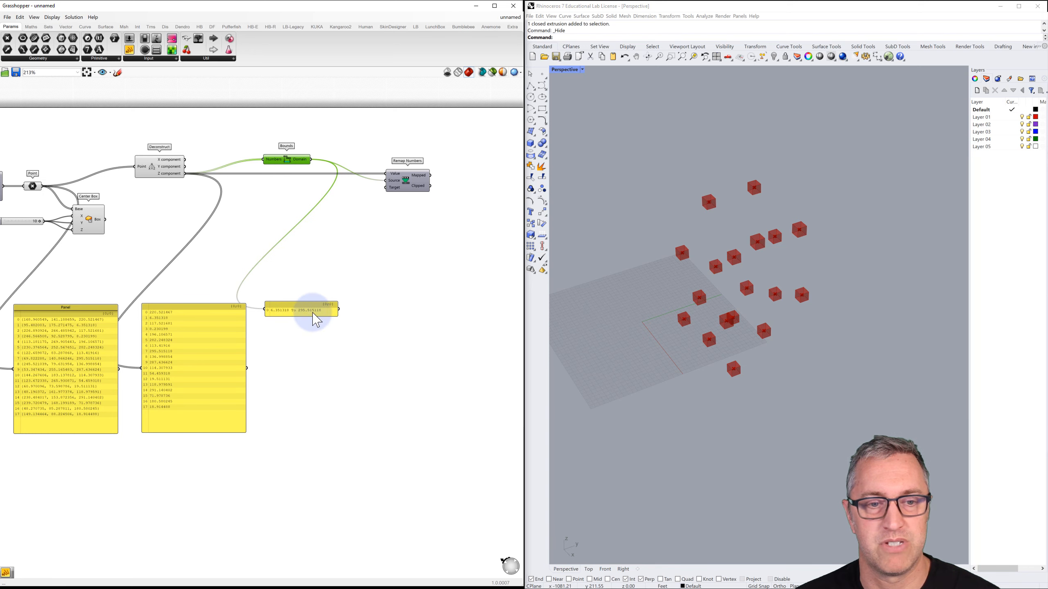
right_drag(238, 268, 299, 268)
scroll(120, 194, up, 1)
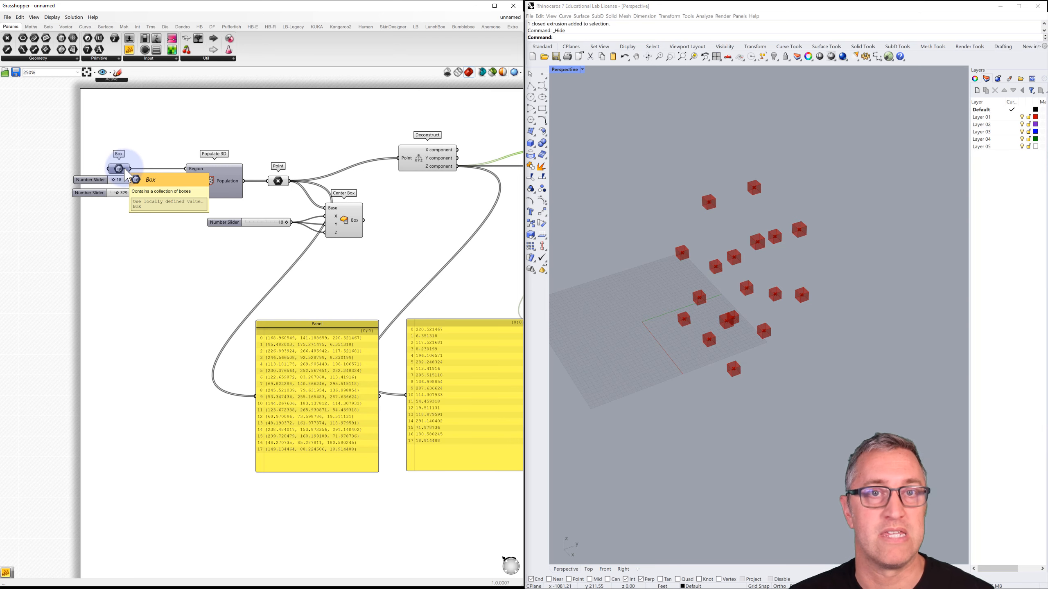
scroll(146, 145, down, 3)
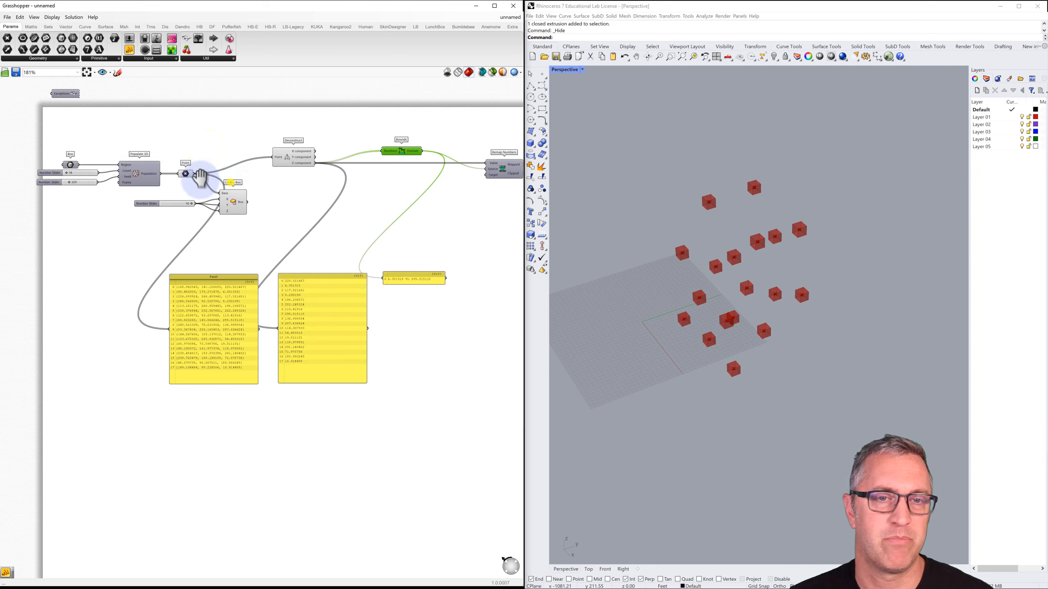
right_drag(201, 178, 128, 179)
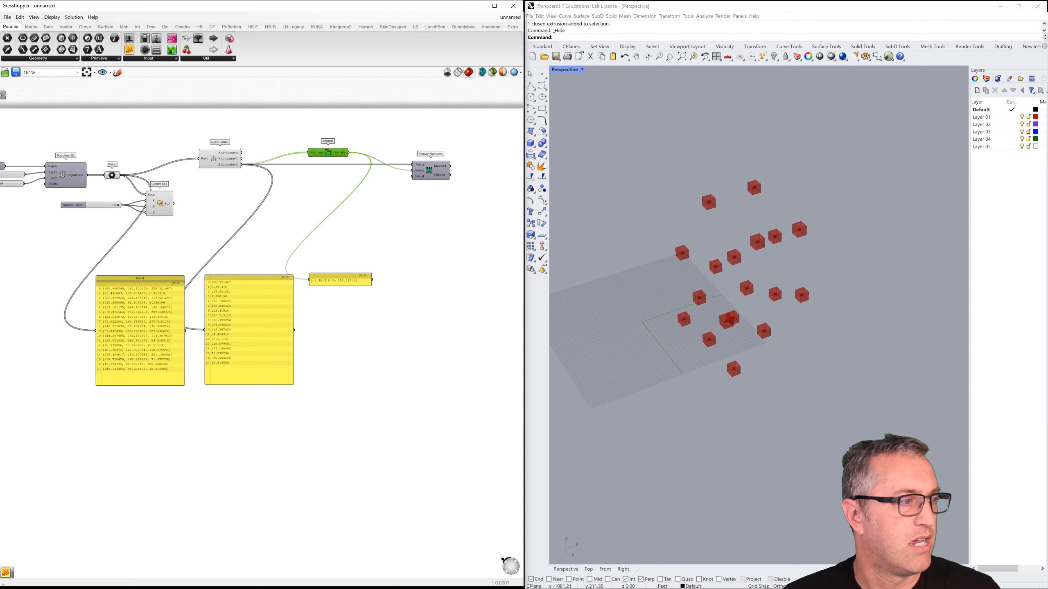
double_click(373, 193)
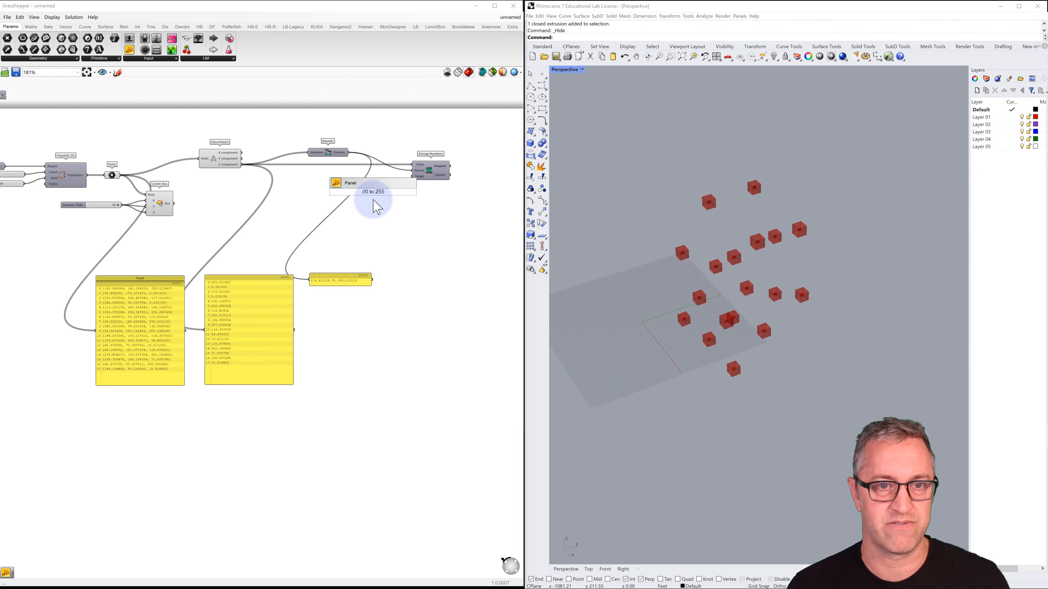
key(Return)
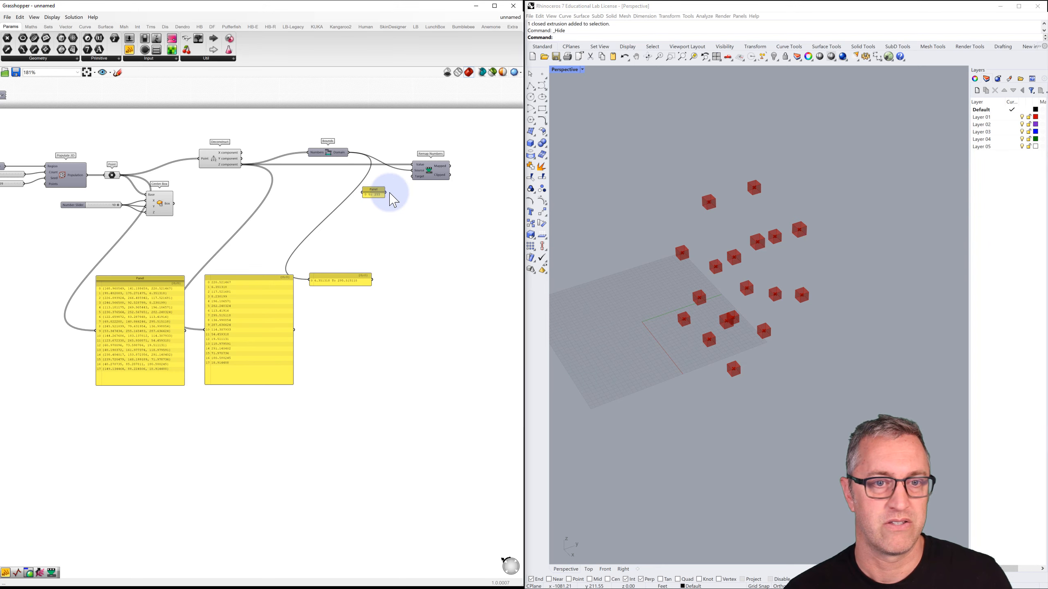
mouse_move(386, 194)
mouse_down()
mouse_move(412, 176)
mouse_move(387, 178)
mouse_move(393, 184)
mouse_up()
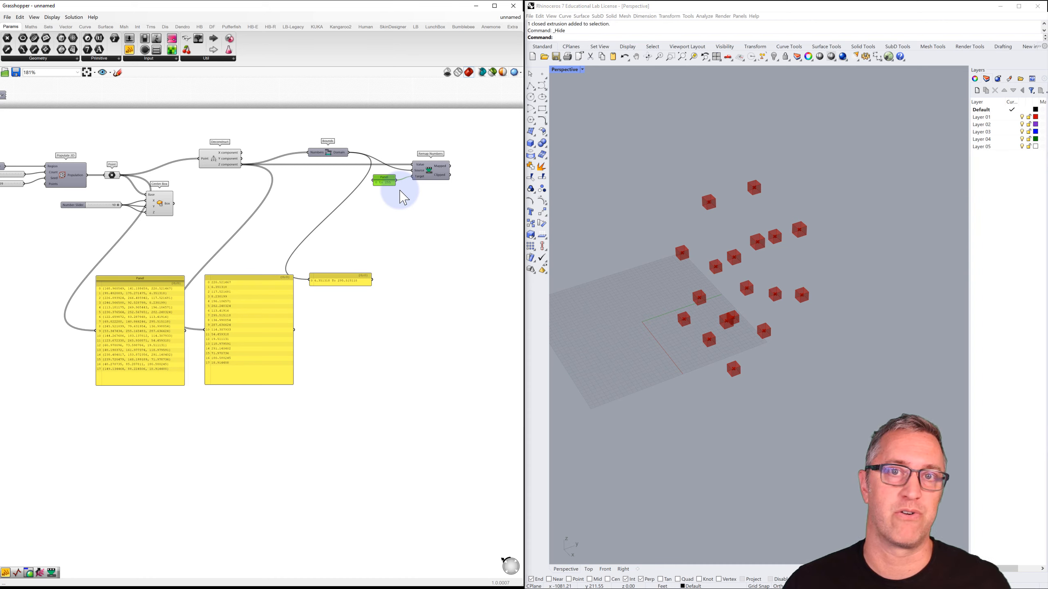
- Add a Colour Swatch component below Remap Numbers
double_click(420, 239)
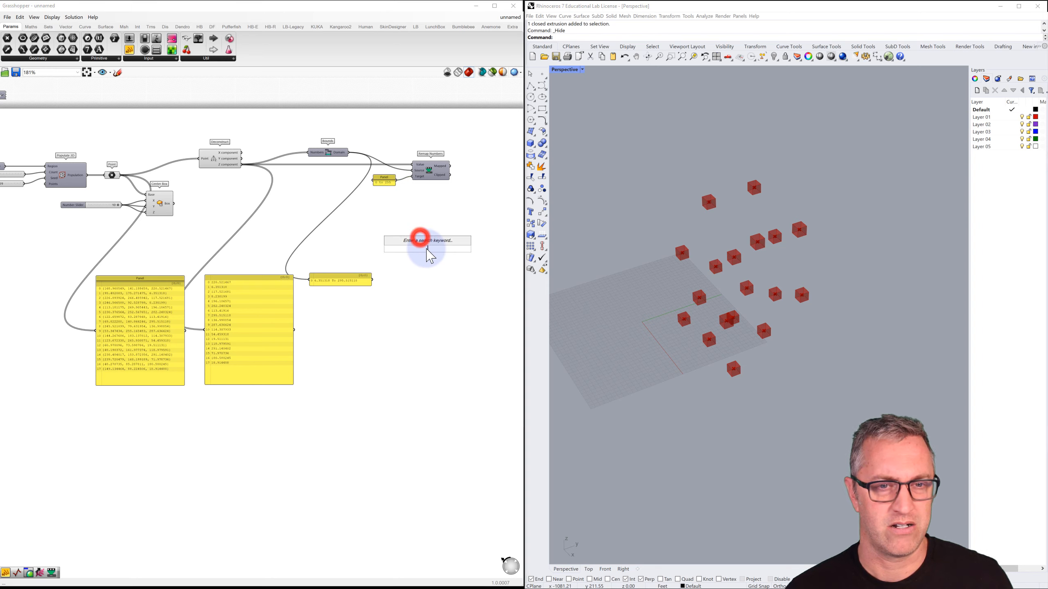
text(swatch)
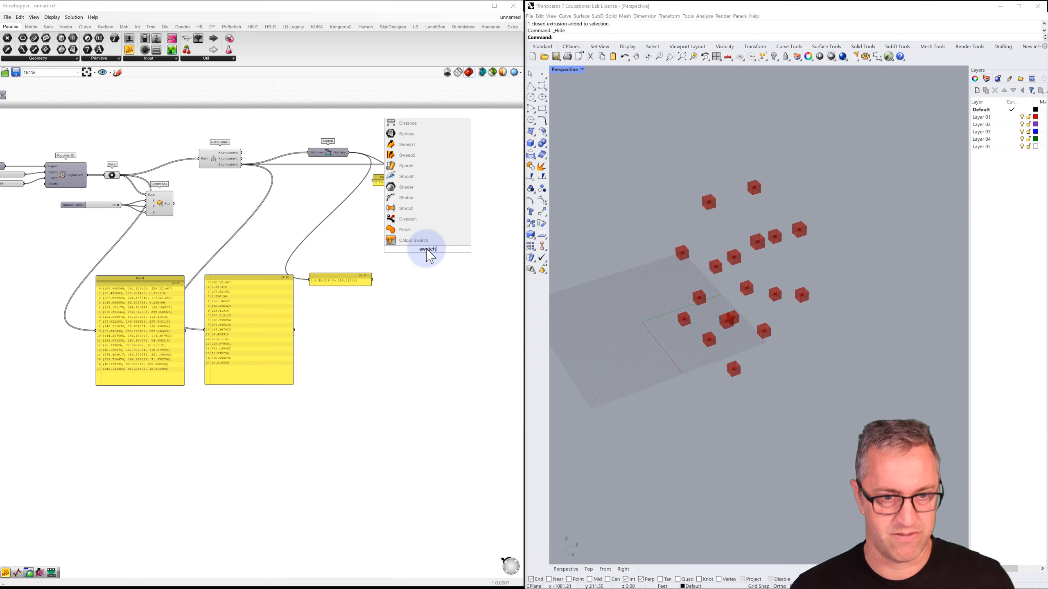
click(414, 240)
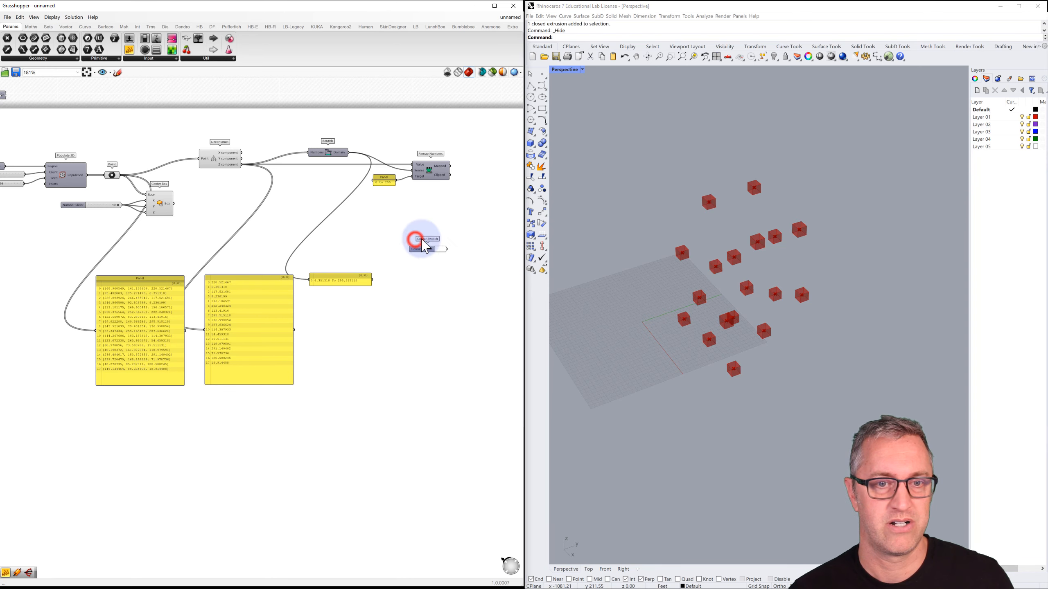
- Open the Colour Swatch's colour picker, try the hue control, and switch the picker to RGB channels
click(438, 252)
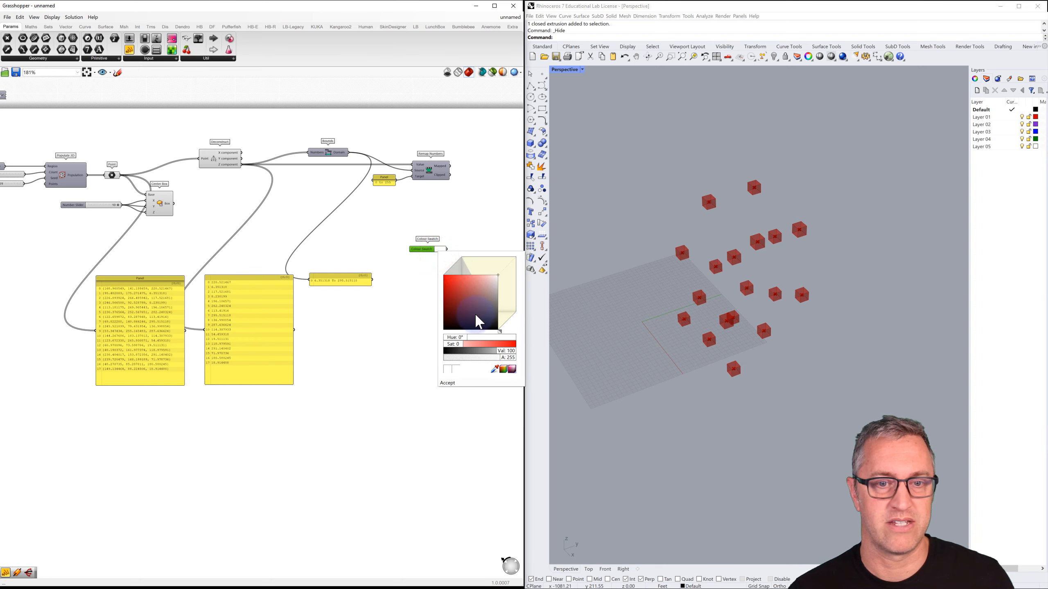
mouse_move(455, 338)
mouse_down()
mouse_move(509, 344)
mouse_move(469, 342)
mouse_up()
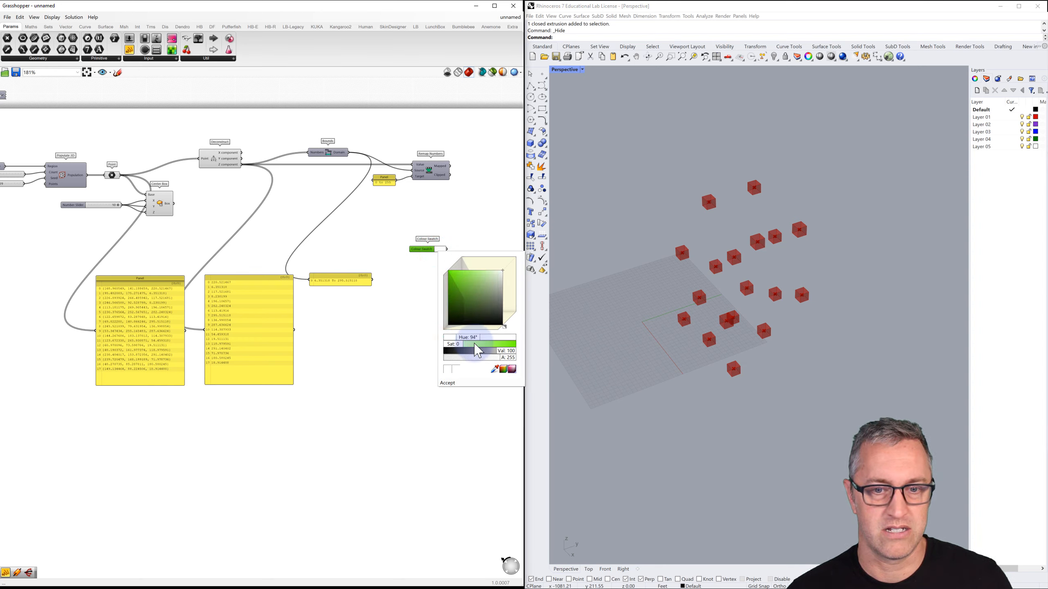
click(504, 369)
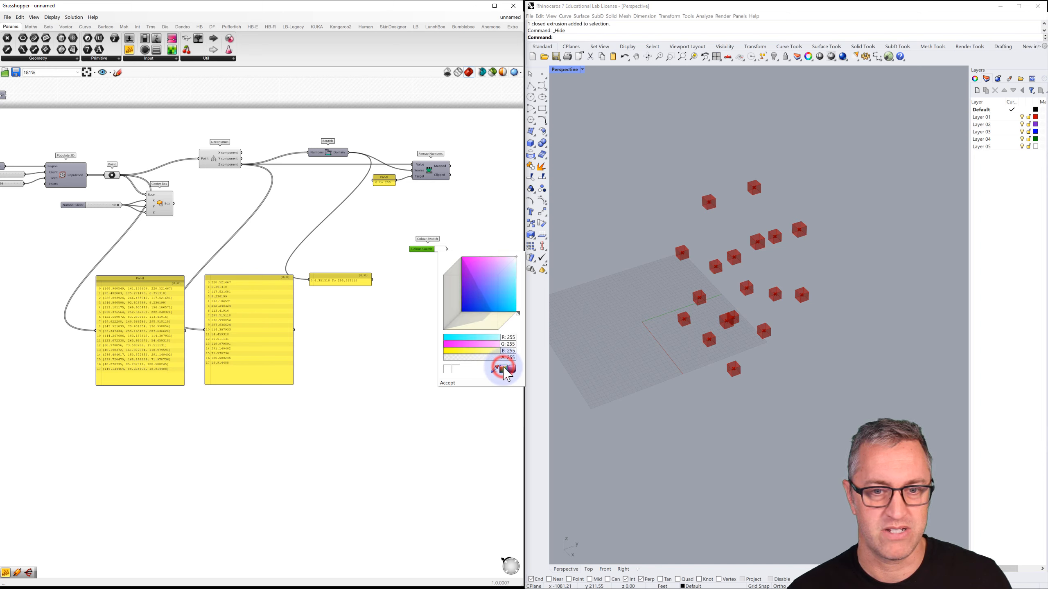
click(512, 368)
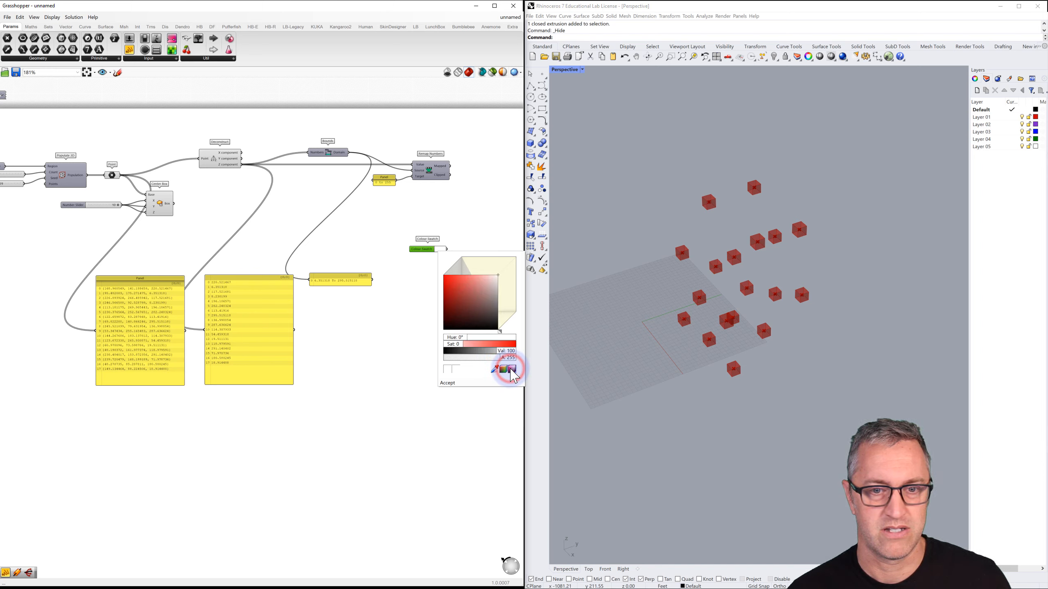
click(504, 369)
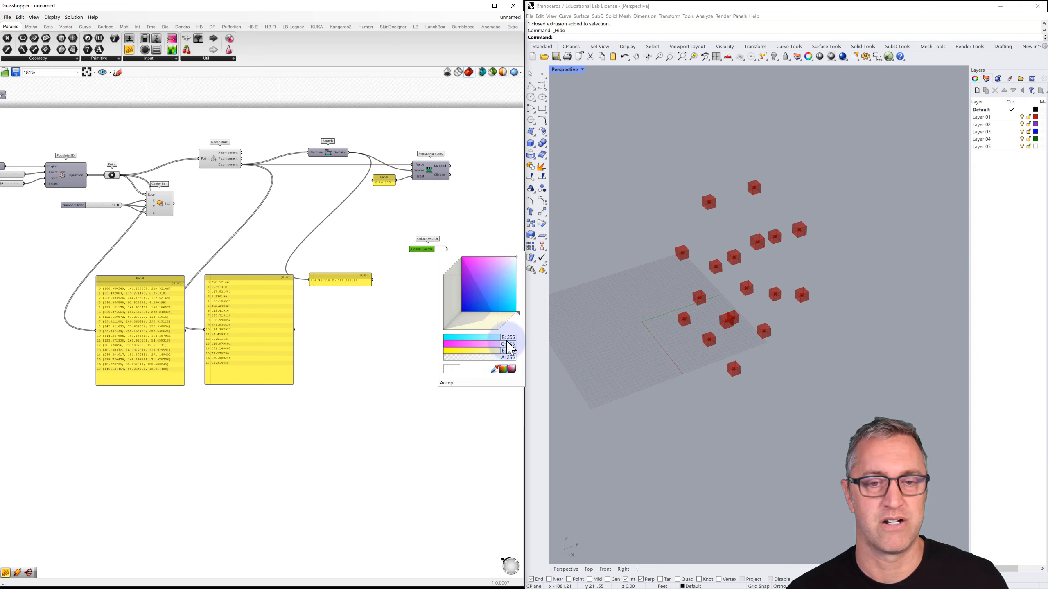
- Try the swatch's red, green and blue channels at 0, and return all three to 255
drag(508, 338, 432, 337)
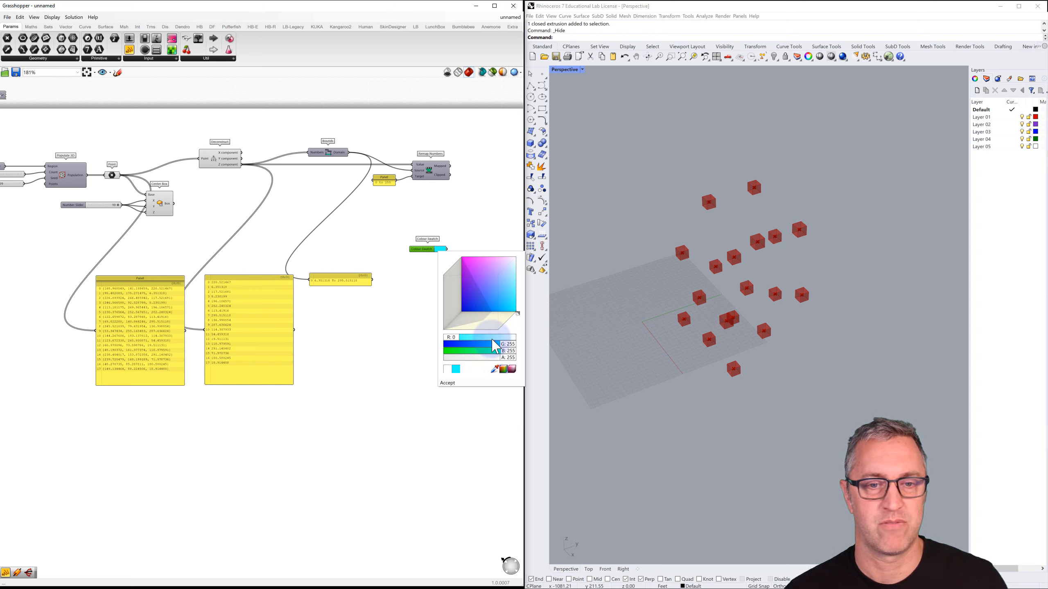
drag(510, 344, 441, 359)
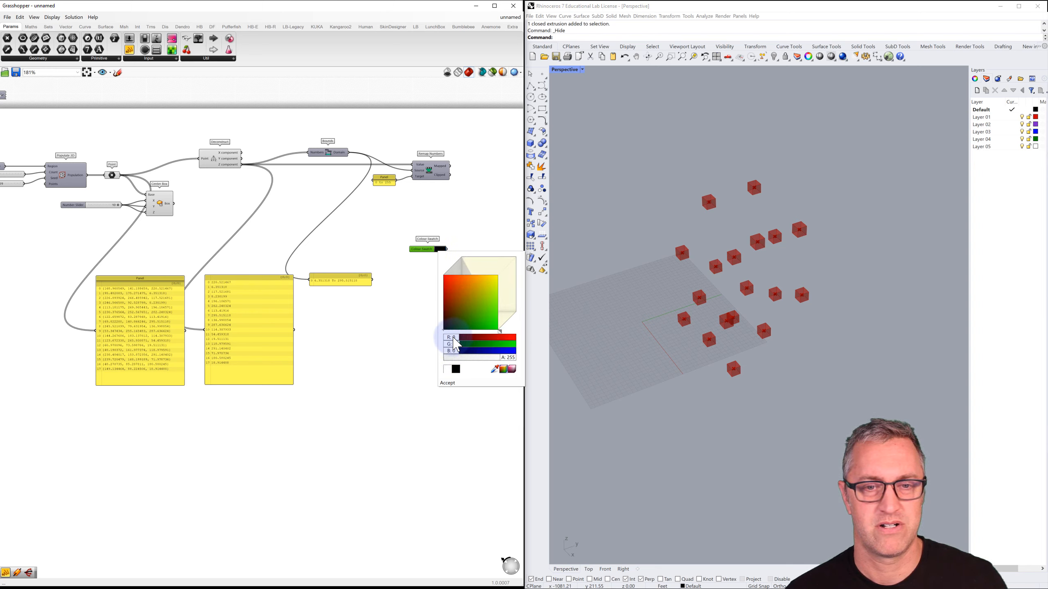
drag(466, 337, 519, 351)
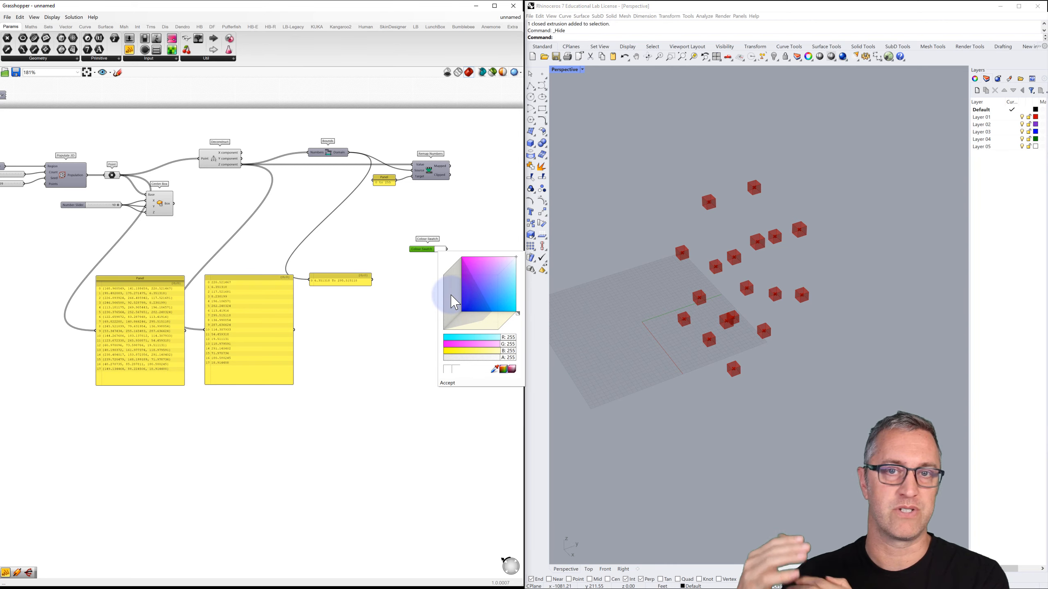
- Accept the swatch's colour and delete the Colour Swatch component
click(450, 383)
drag(426, 249, 406, 257)
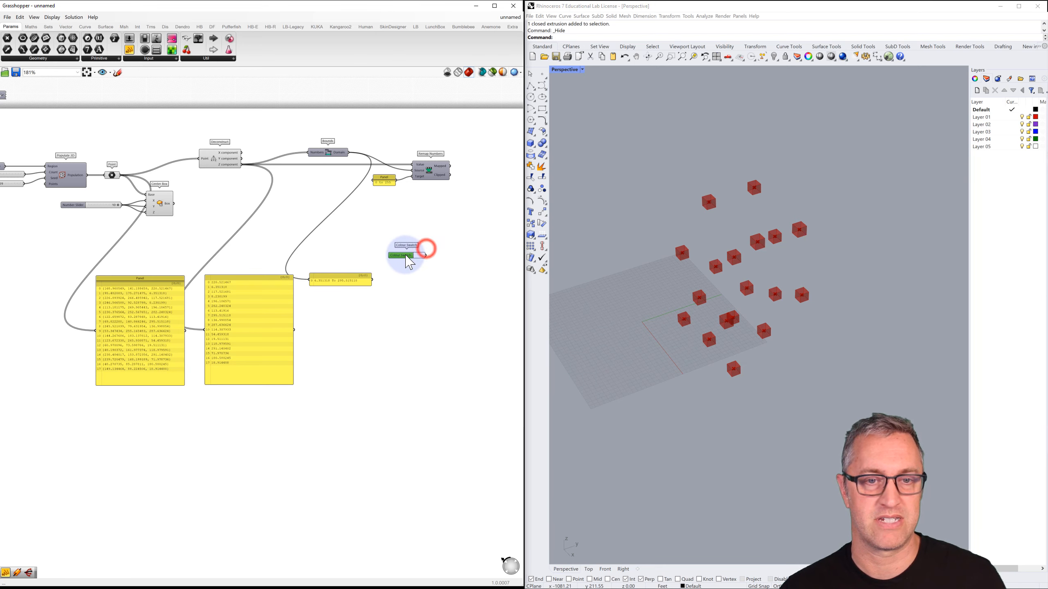
key(Delete)
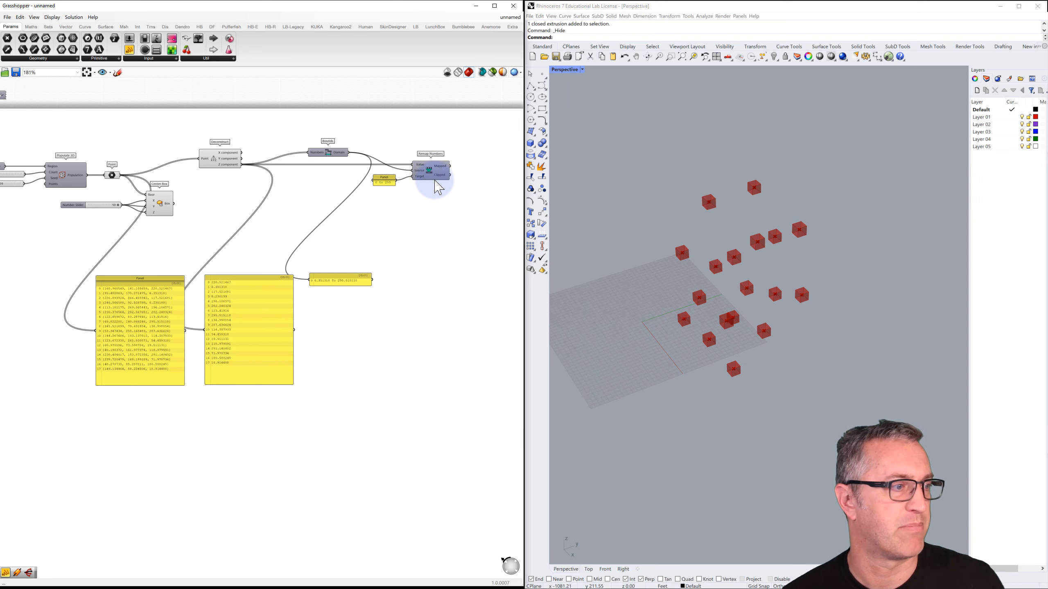
- Duplicate the Z-values panel, place the copy beneath Remap Numbers, and wire the Mapped output into it
right_drag(420, 184, 364, 182)
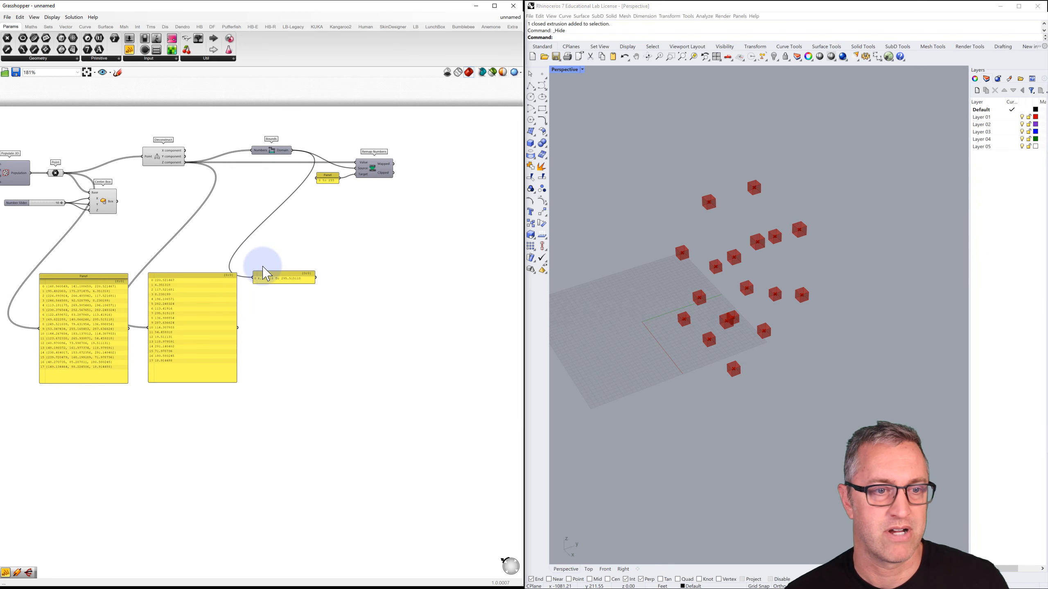
click(208, 276)
key(ctrl+c)
key(ctrl+v)
drag(205, 284, 391, 273)
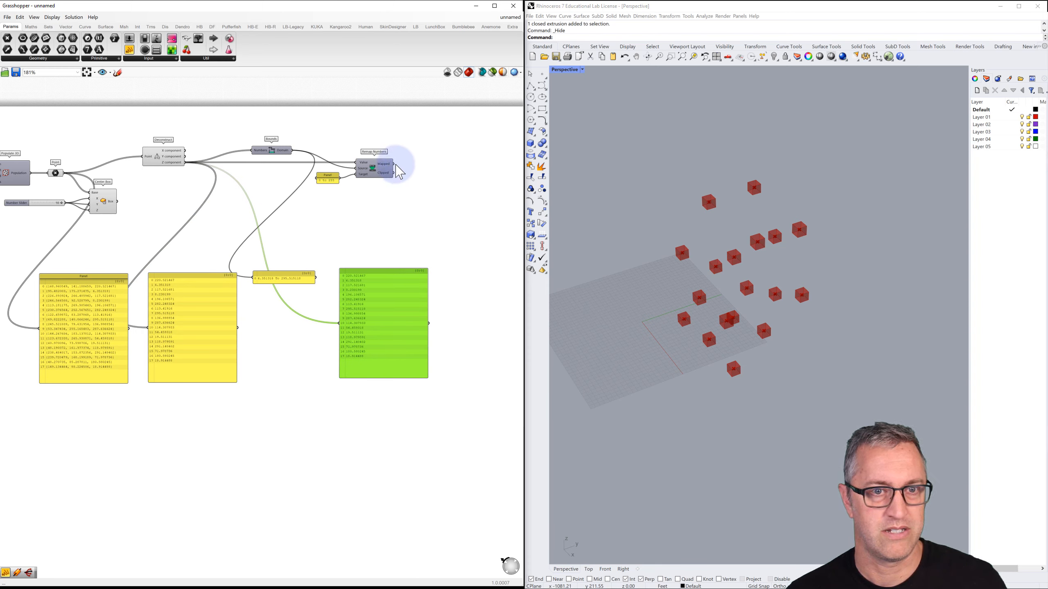
drag(394, 164, 347, 327)
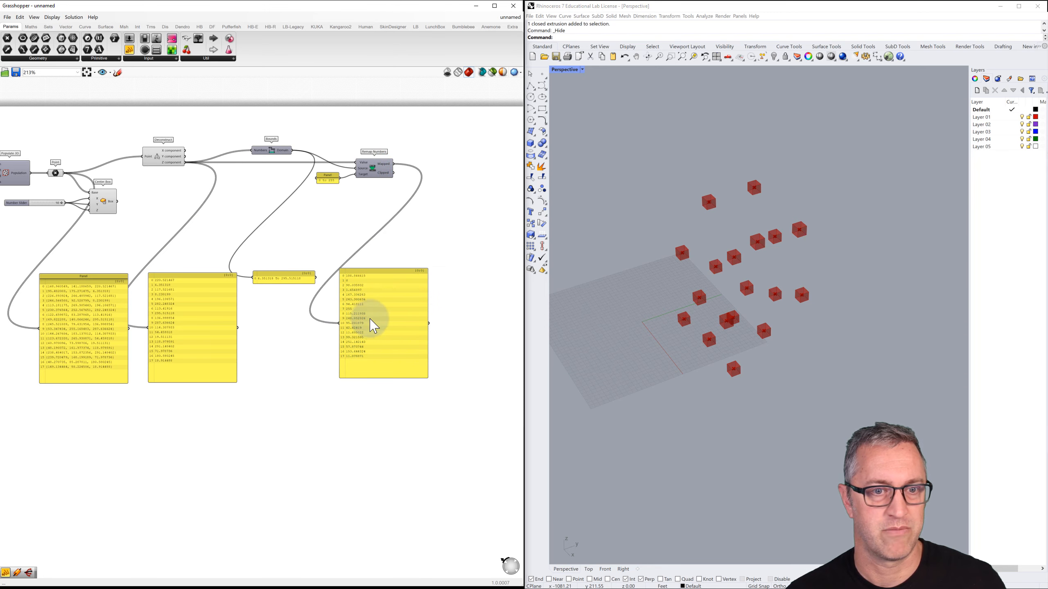
scroll(368, 320, up, 3)
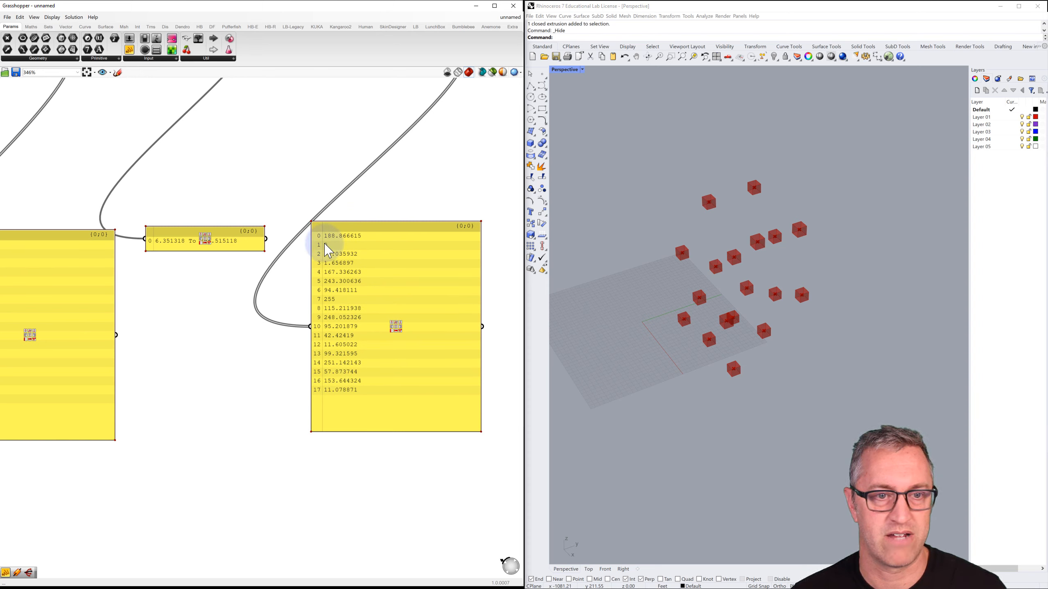
right_drag(286, 304, 327, 276)
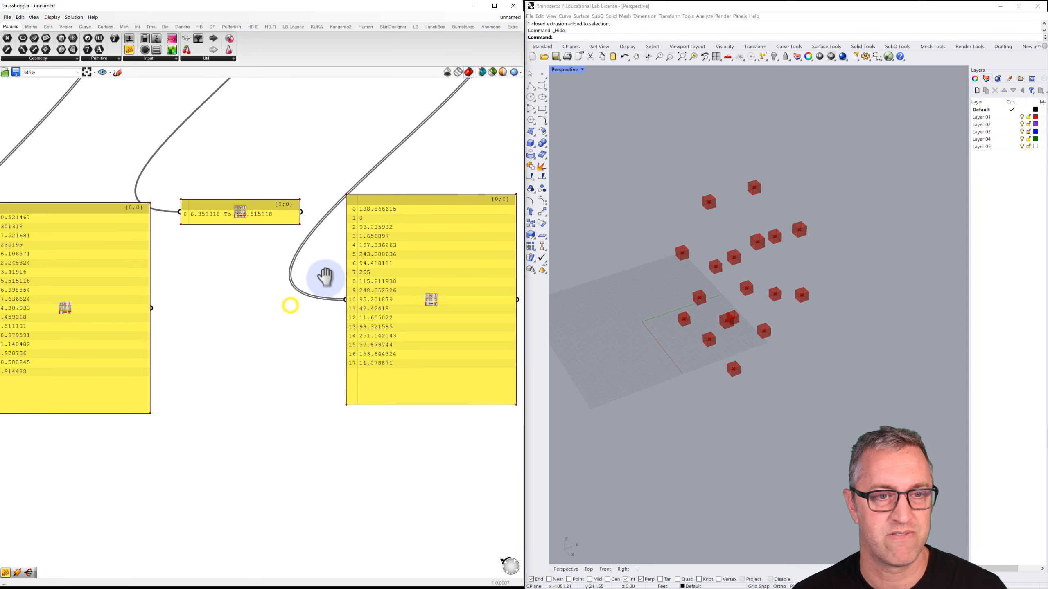
scroll(322, 275, down, 1)
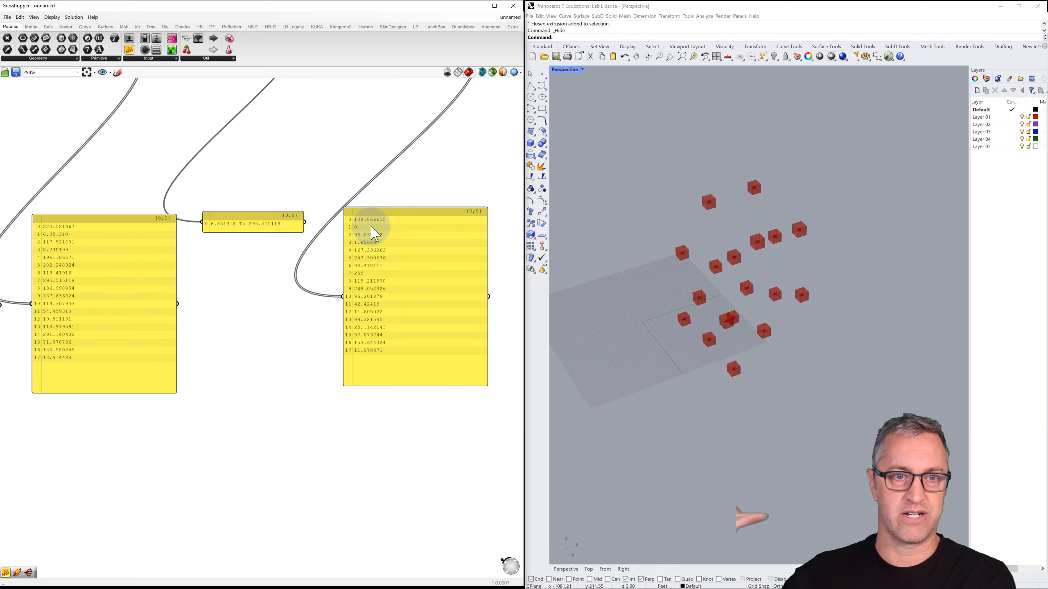
- Add a Custom Preview component and place it clear of the mapped-values panel
scroll(321, 225, down, 4)
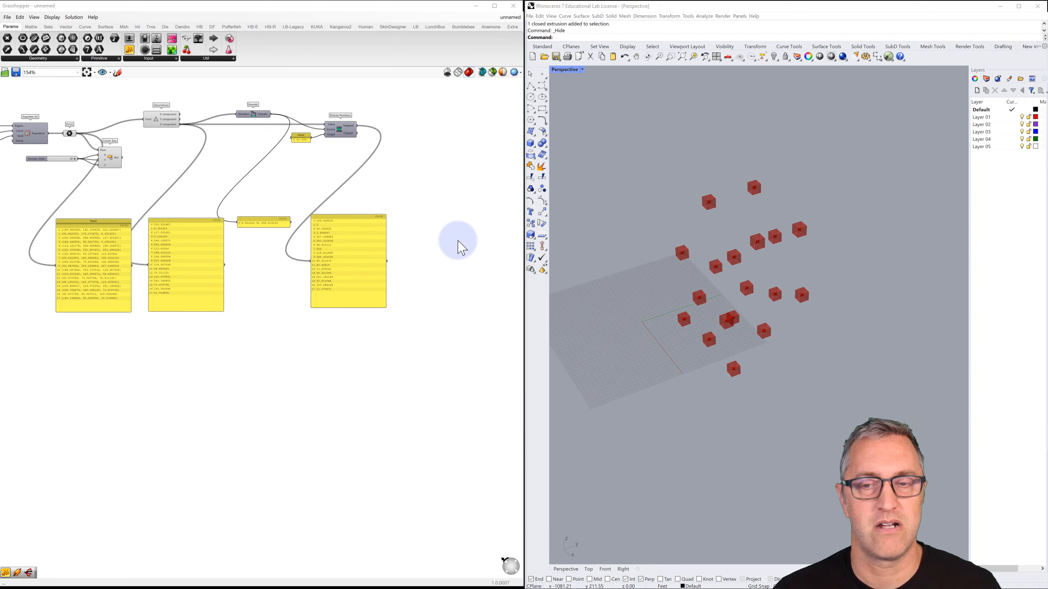
double_click(433, 212)
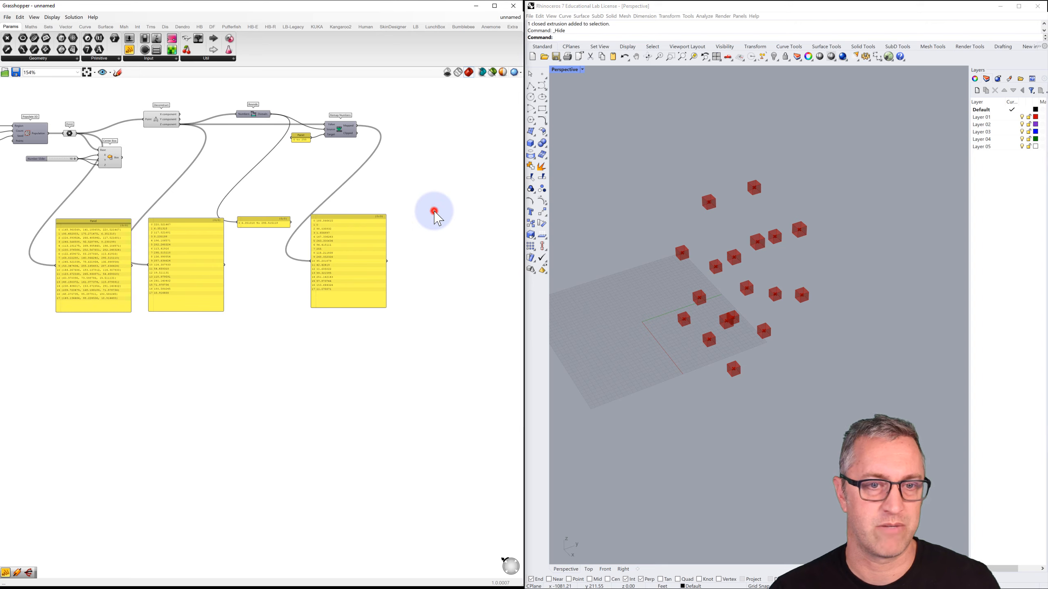
text(custom)
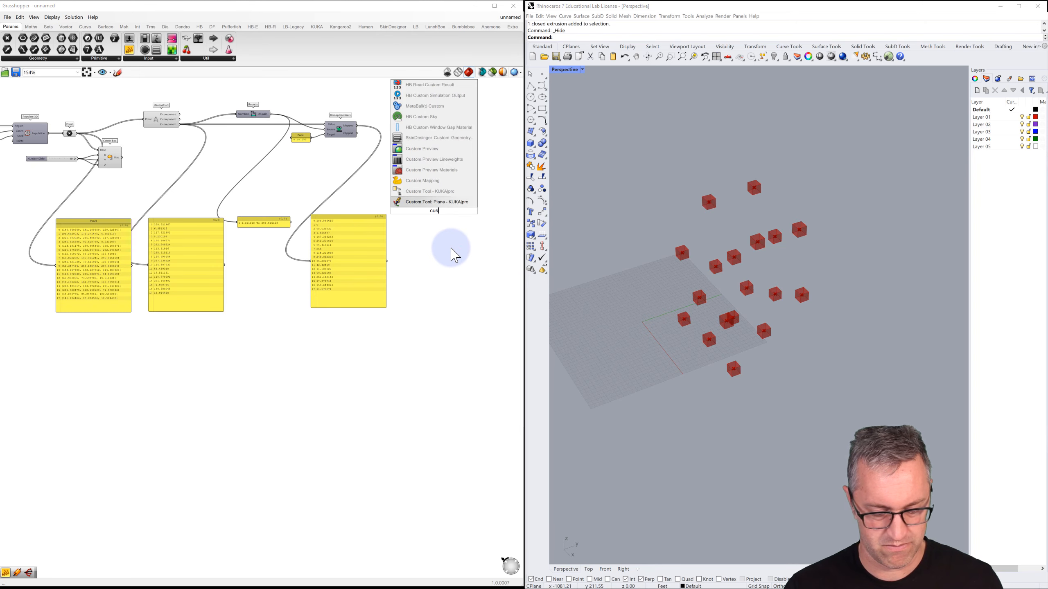
click(425, 148)
drag(439, 218, 431, 342)
- Wire Center Box's Box output into Custom Preview's Geometry input
right_drag(324, 327, 417, 295)
scroll(412, 288, down, 3)
scroll(225, 142, up, 8)
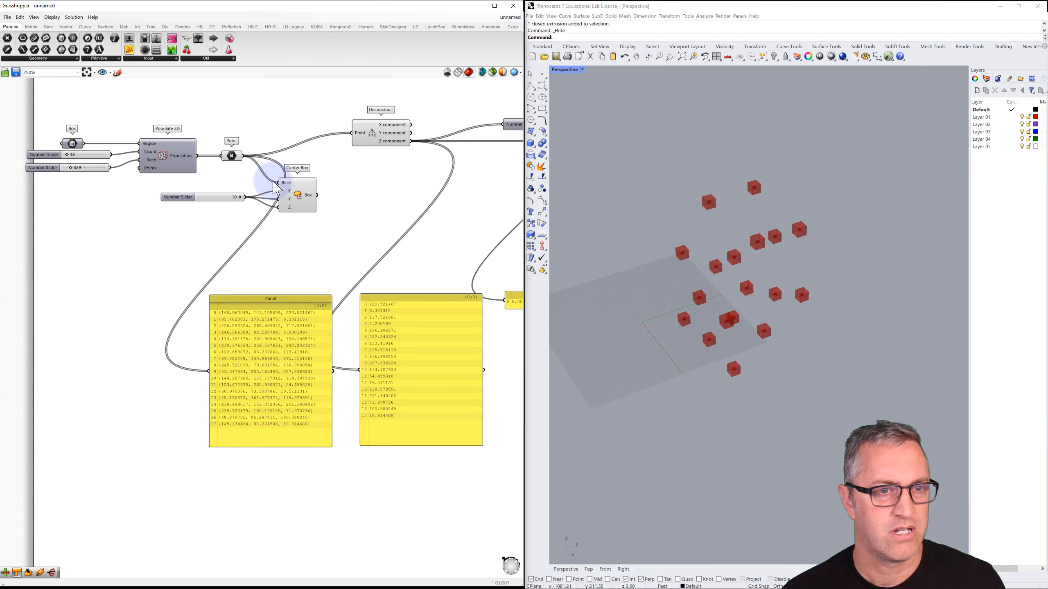
click(303, 194)
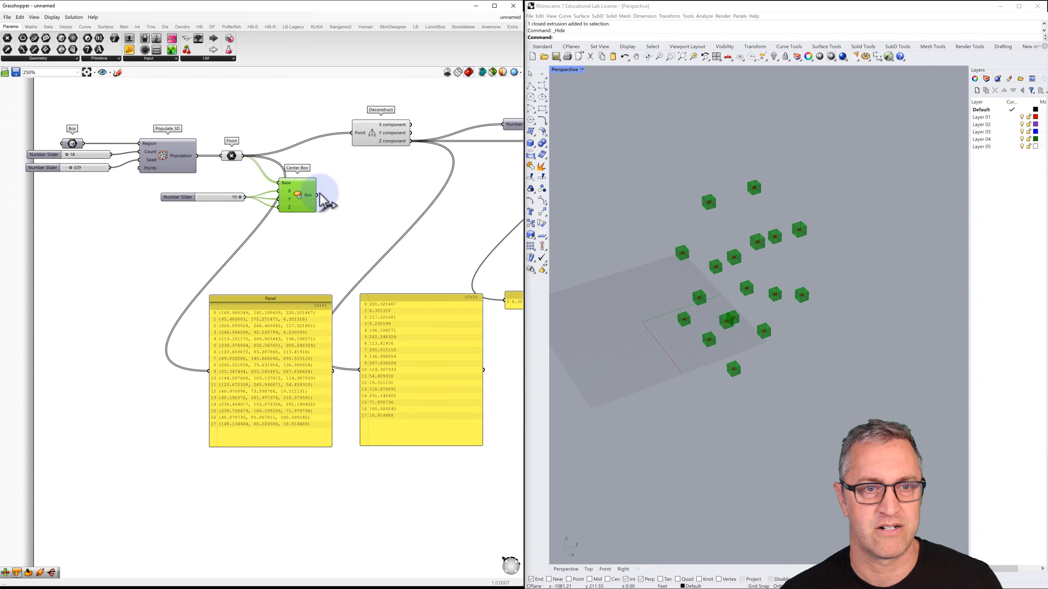
drag(317, 196, 404, 247)
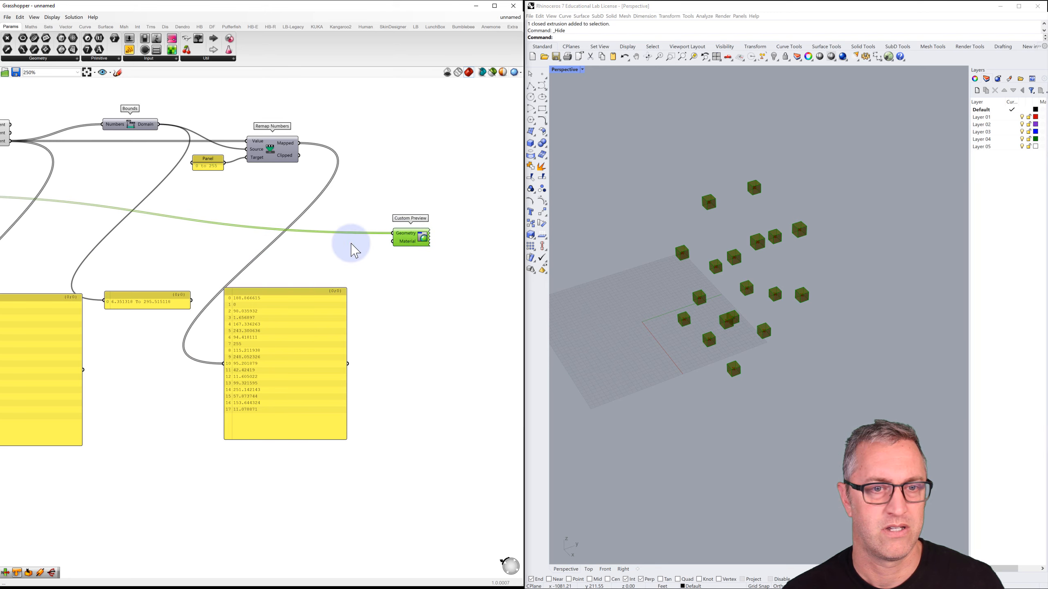
- Turn off the Center Box component's own preview so only Custom Preview draws the boxes
right_drag(381, 248, 398, 250)
scroll(399, 250, down, 2)
right_drag(276, 229, 366, 222)
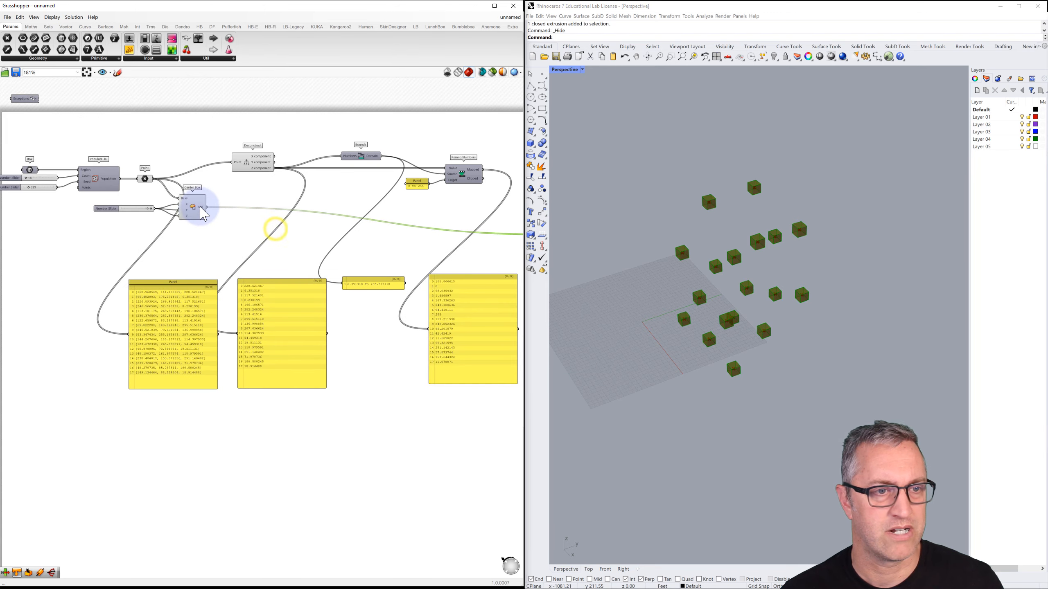
click(356, 202)
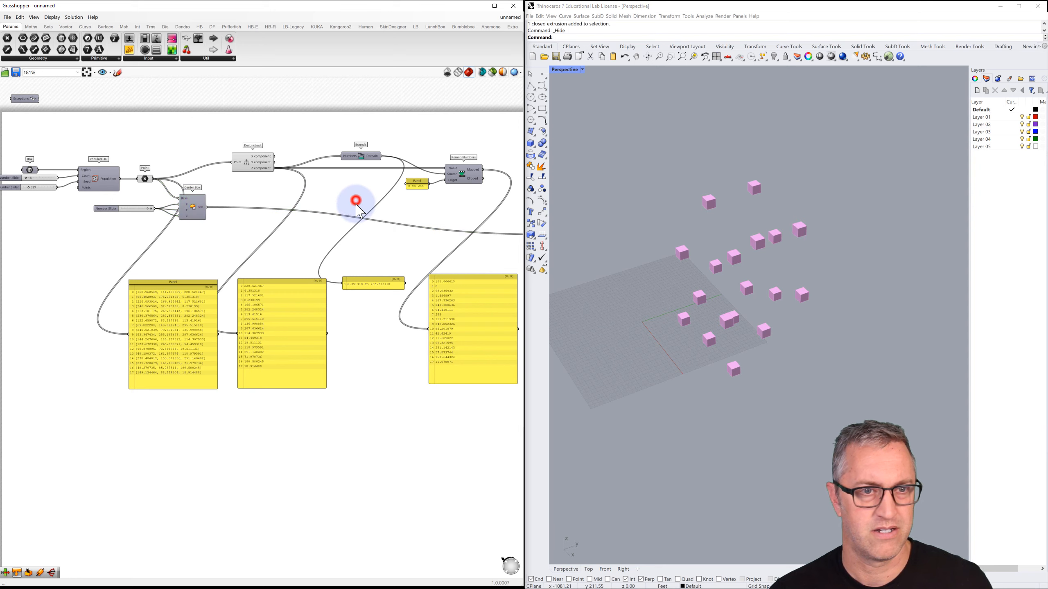
click(246, 161)
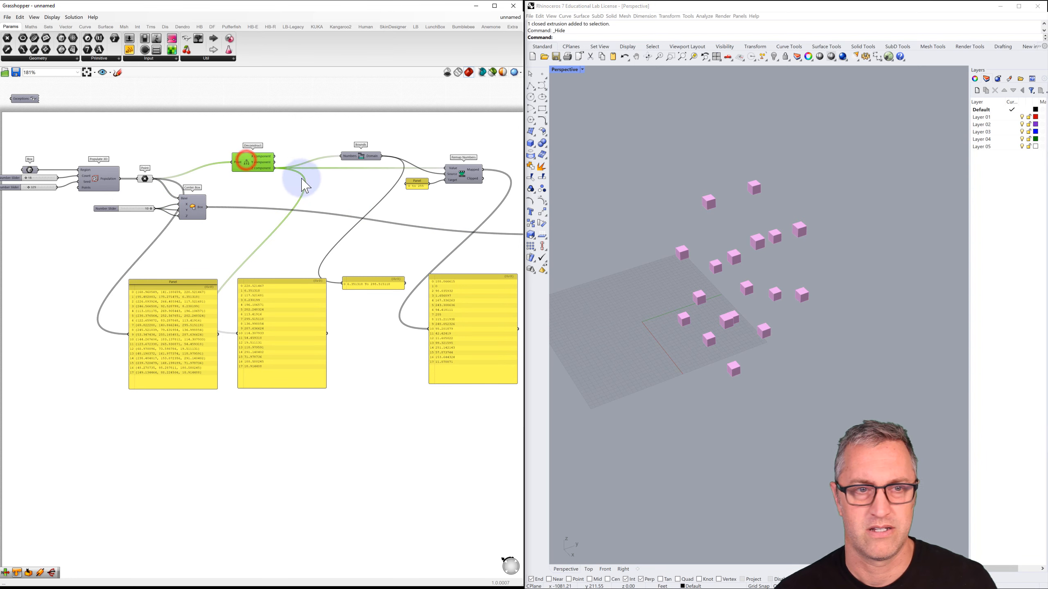
click(147, 186)
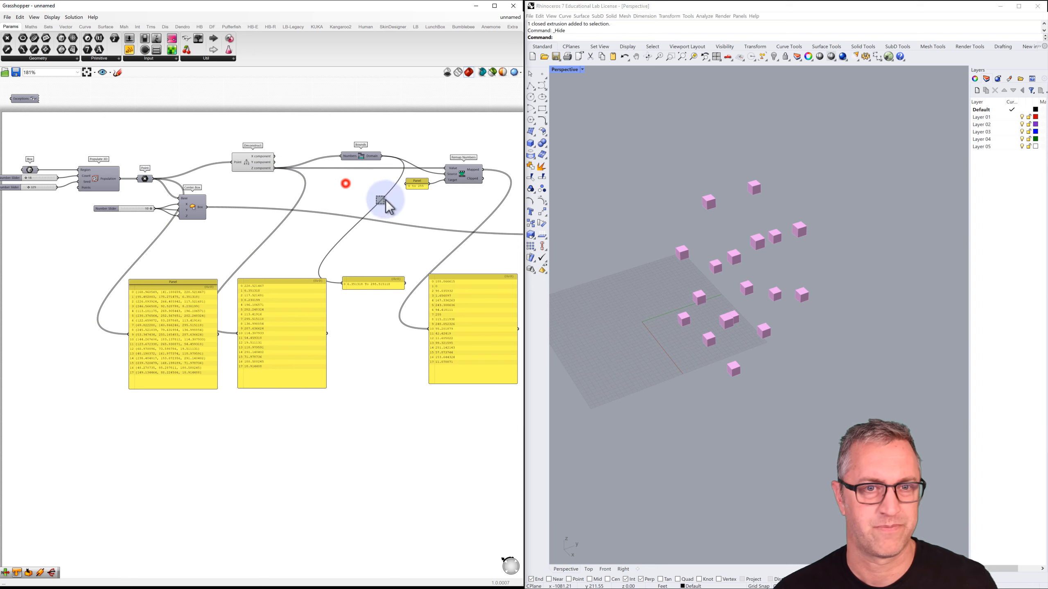
- Move Custom Preview farther from Remap Numbers to make room on its input side
mouse_move(390, 203)
right_down()
mouse_move(258, 193)
mouse_move(333, 199)
right_up()
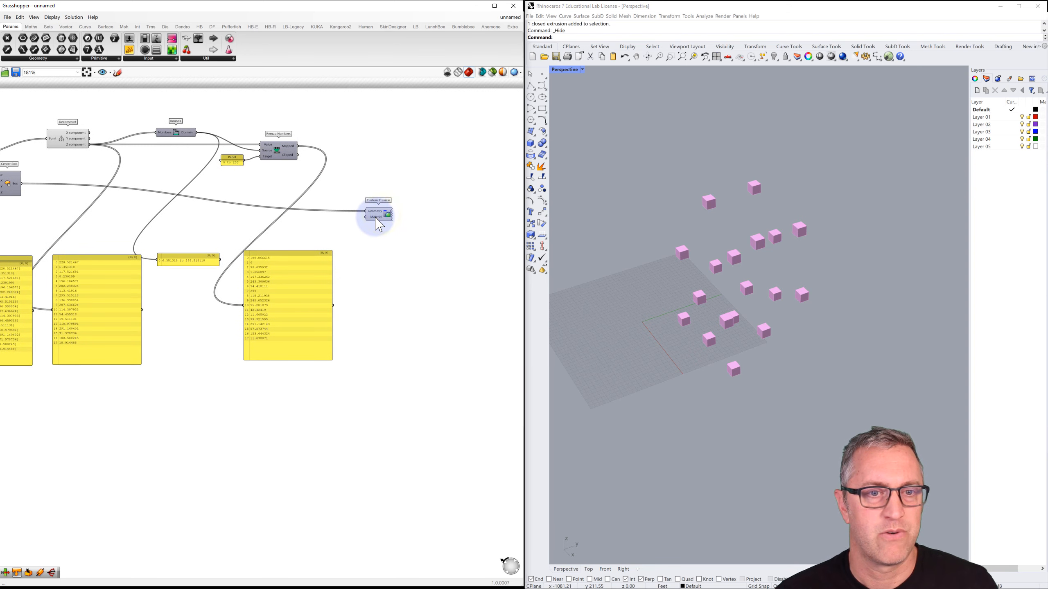
drag(374, 219, 413, 215)
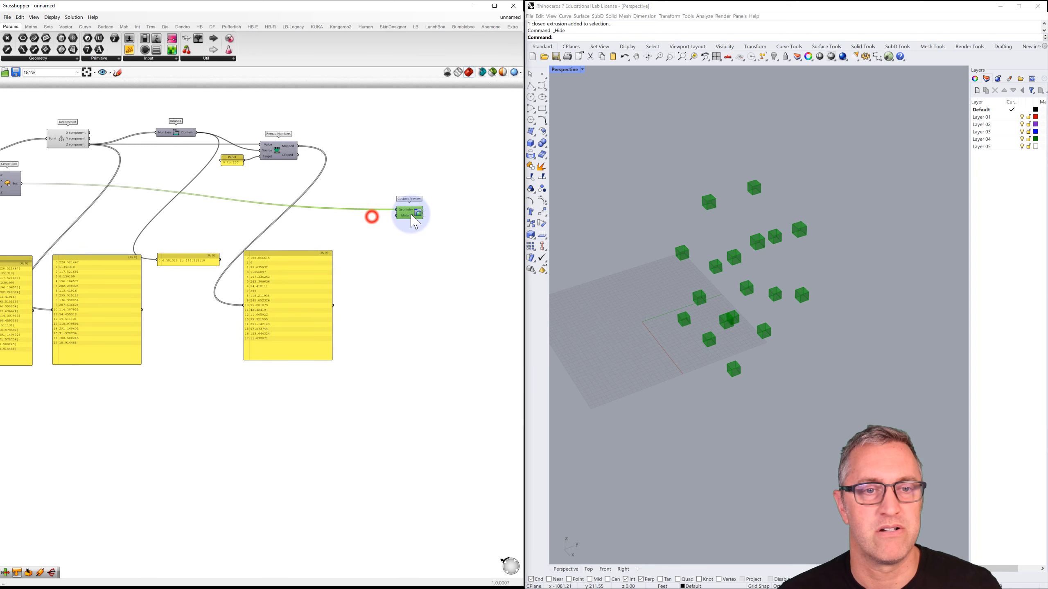
click(378, 223)
- Add a Colour Swatch component and wire it into Custom Preview's Material input
double_click(376, 244)
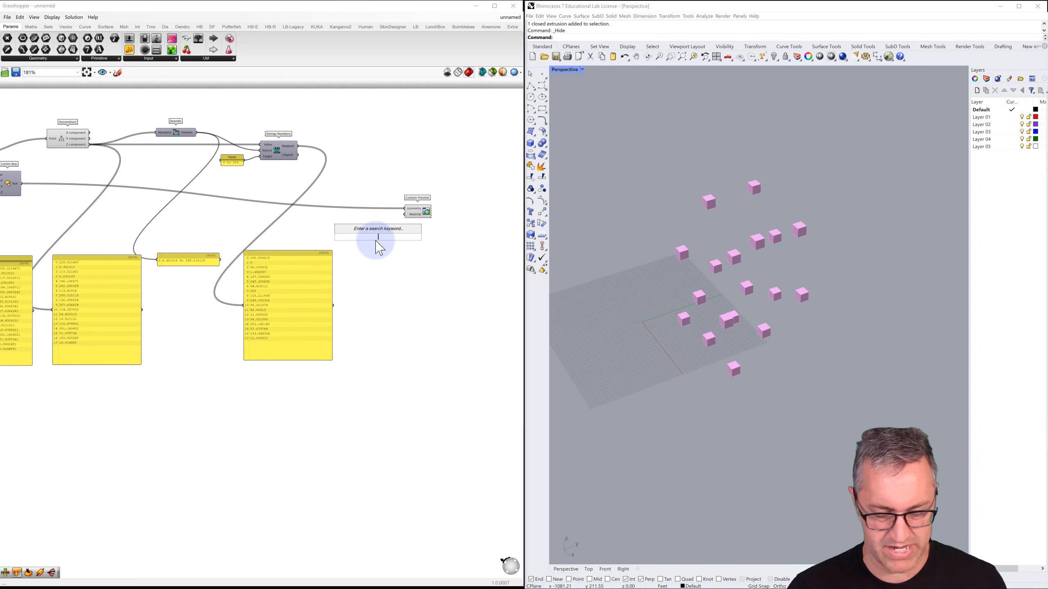
text(swatch)
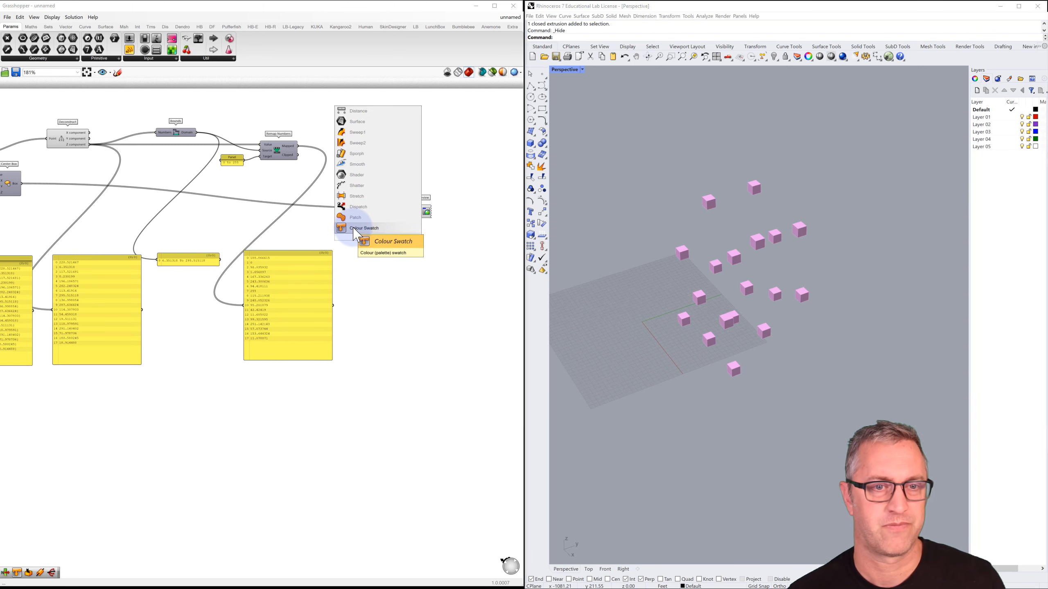
click(355, 229)
drag(376, 230, 405, 214)
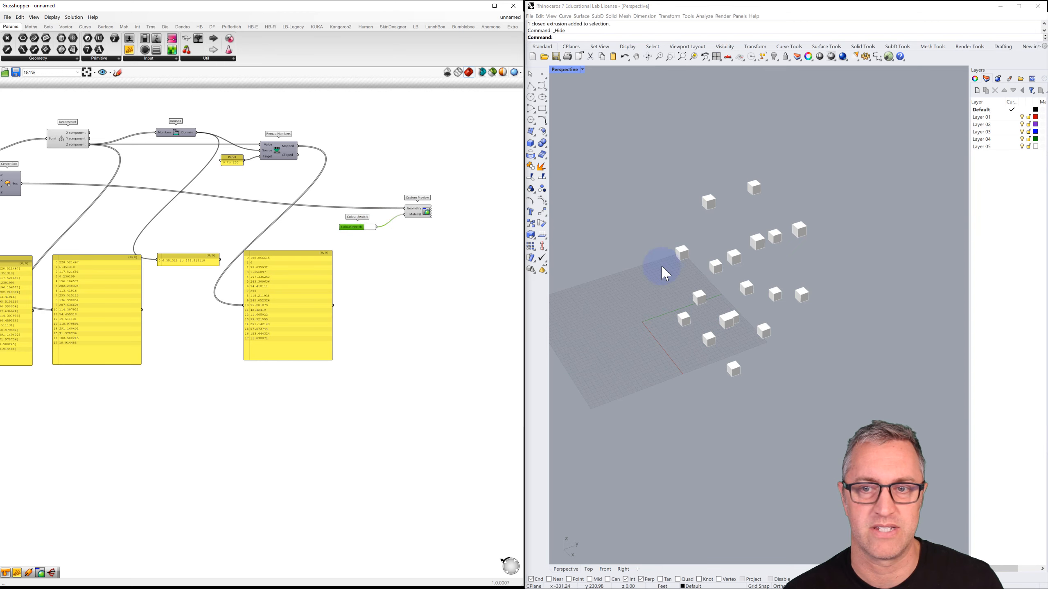
- Try a blue colour on the swatch, and remove the Colour Swatch from Custom Preview's Material input
click(371, 227)
drag(440, 250, 415, 272)
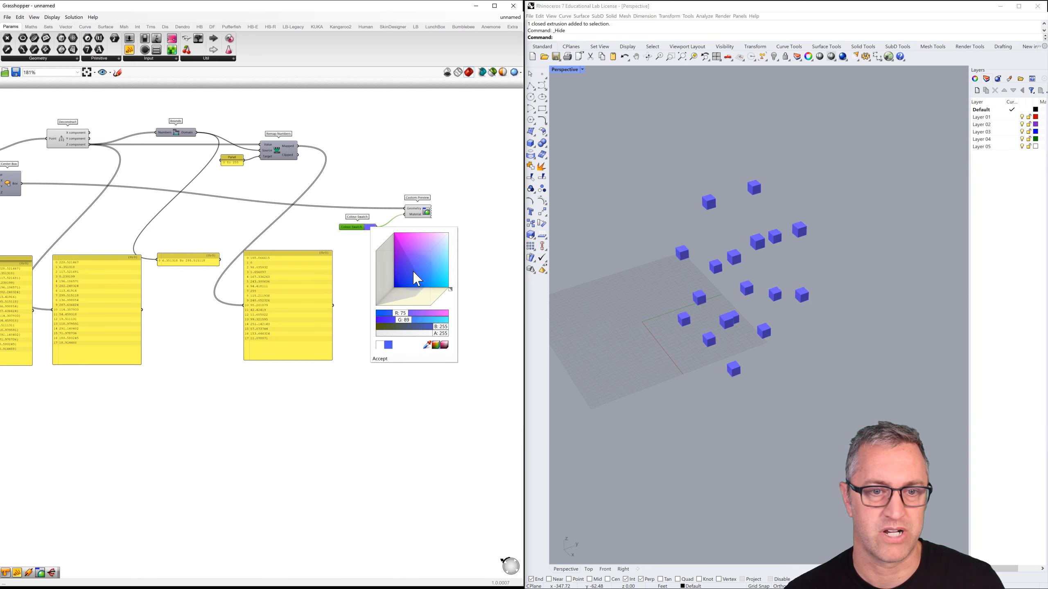
click(386, 358)
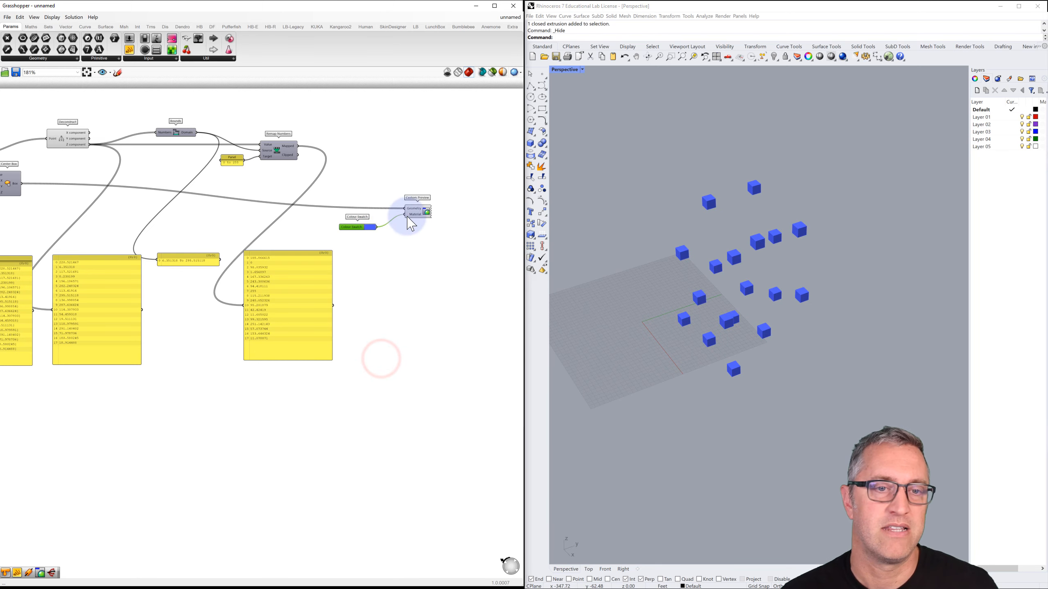
ctrl+drag(405, 214, 348, 233)
key(Delete)
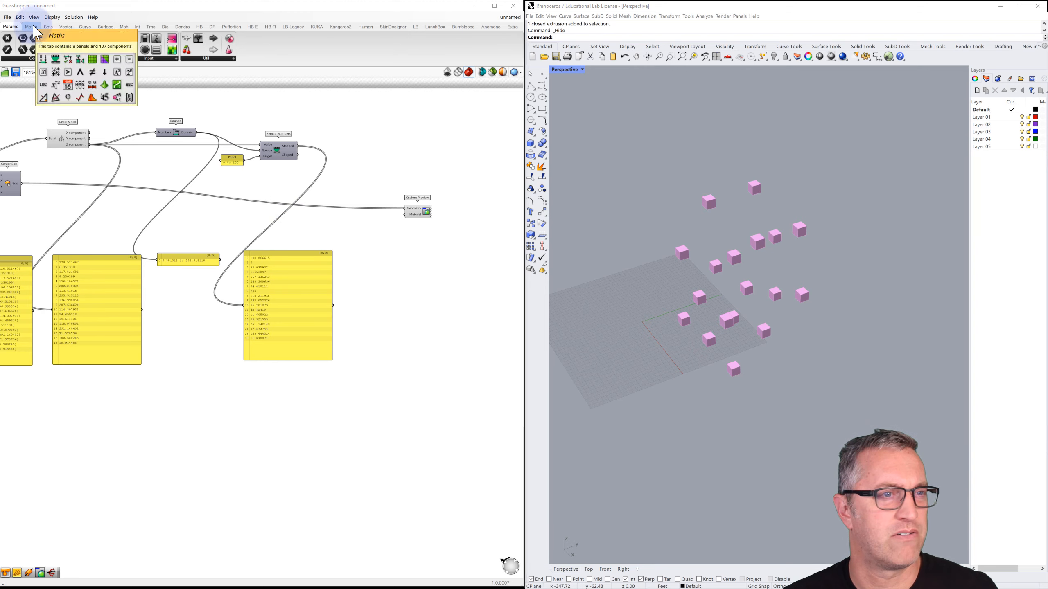
- Add a Concatenate component beside Remap Numbers and wire the Mapped output into its Fragment A input
click(47, 28)
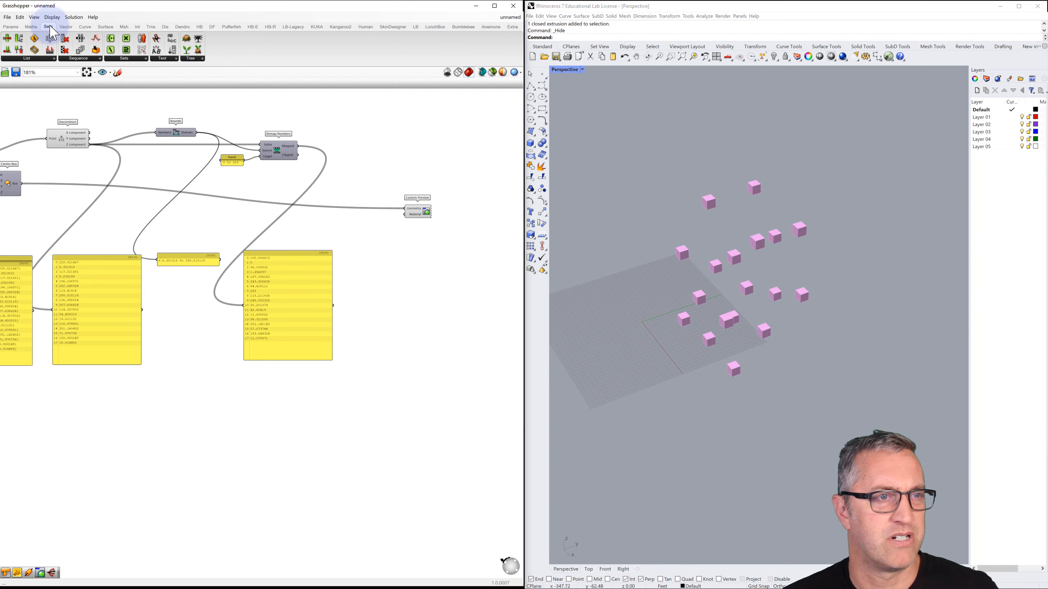
click(165, 59)
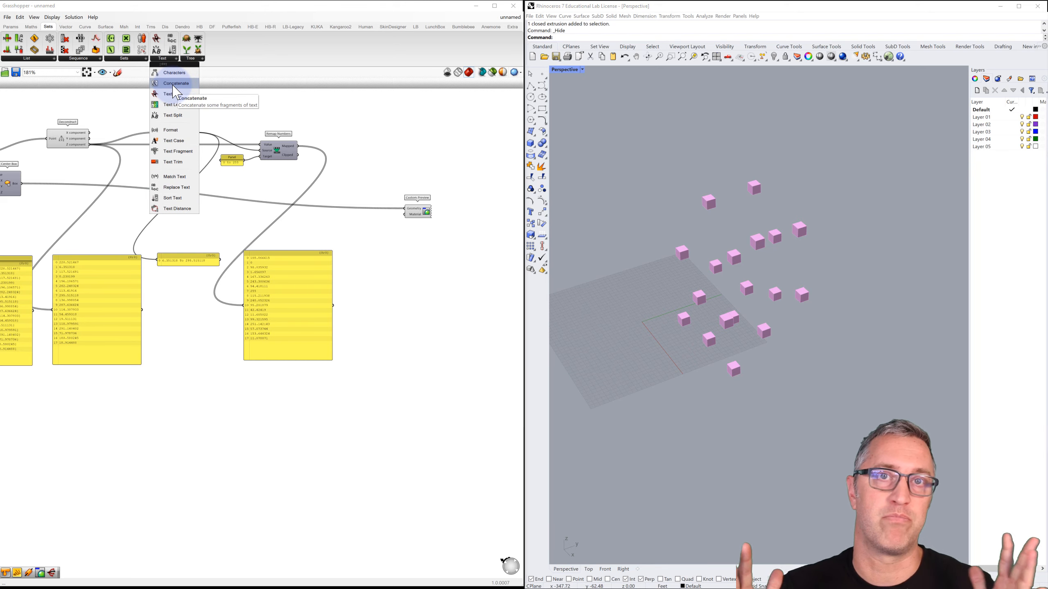
drag(174, 88, 377, 142)
scroll(364, 137, up, 1)
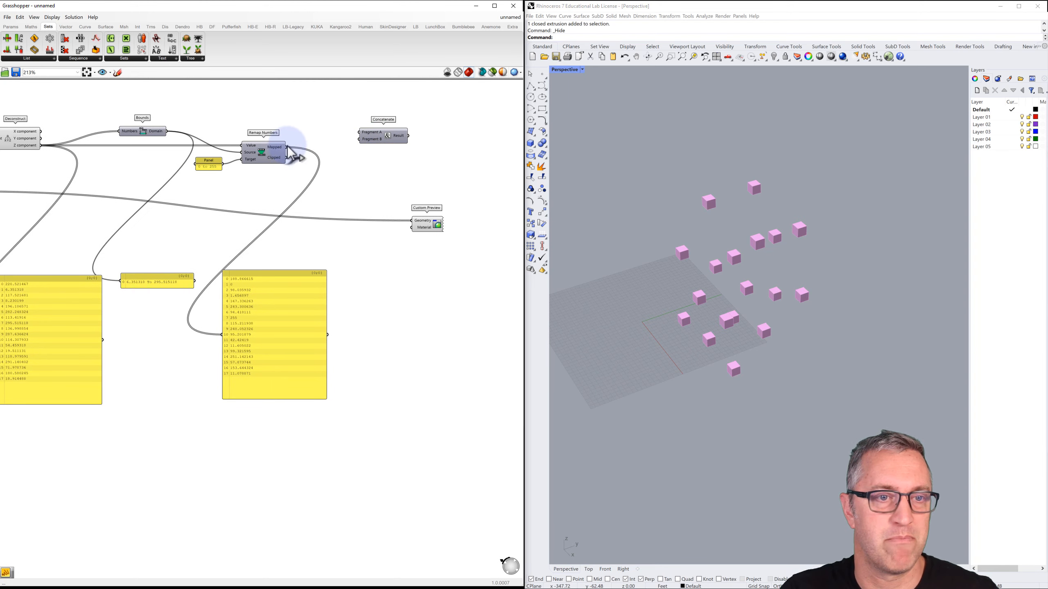
drag(285, 147, 419, 142)
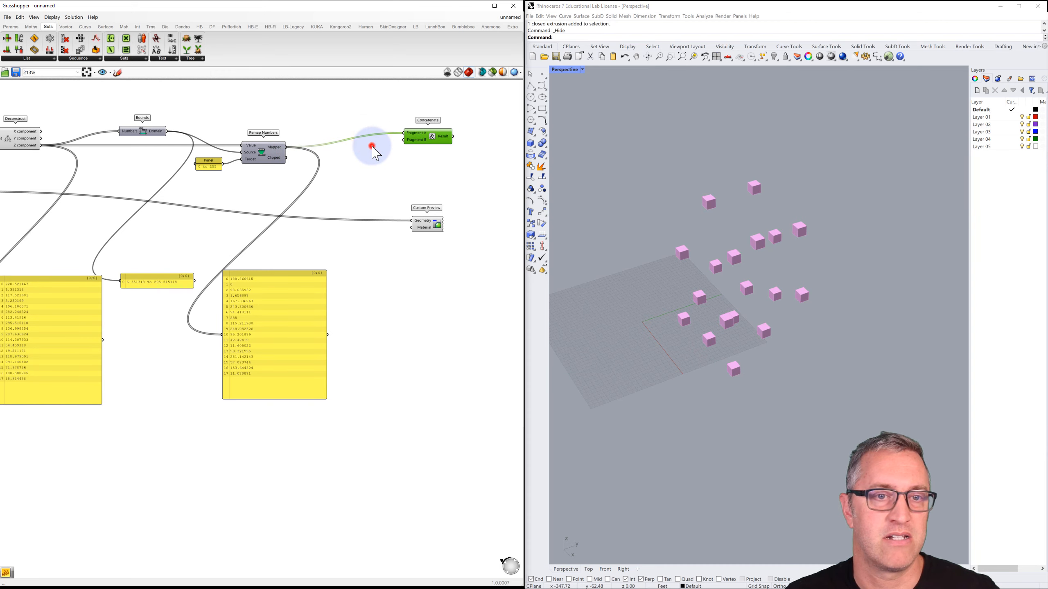
- Add a panel containing ",0,0" and wire it into Concatenate's Fragment B input
double_click(374, 158)
text(Panel)
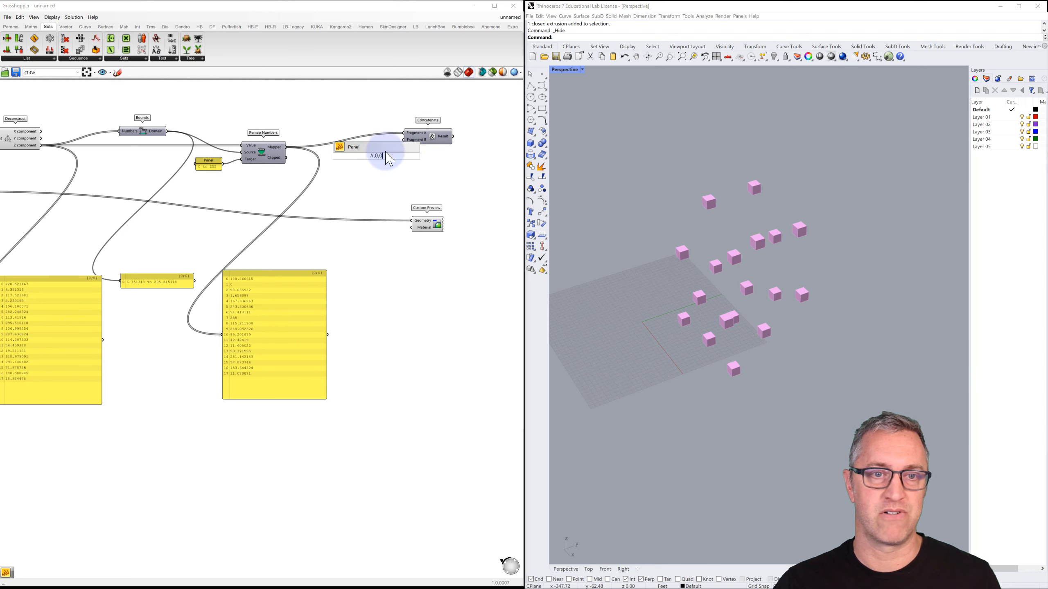
key(Return)
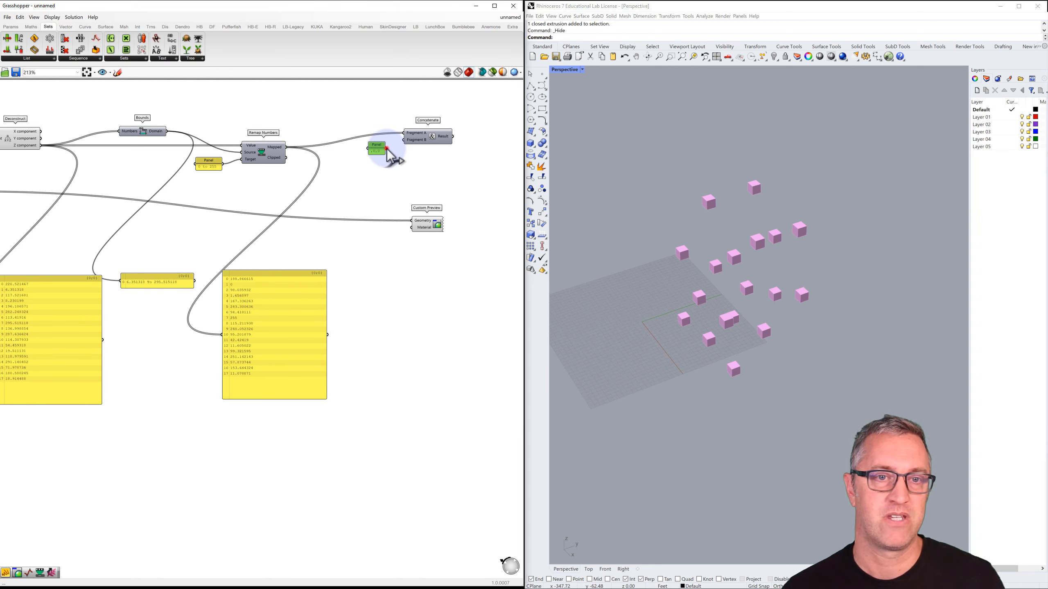
drag(386, 149, 404, 141)
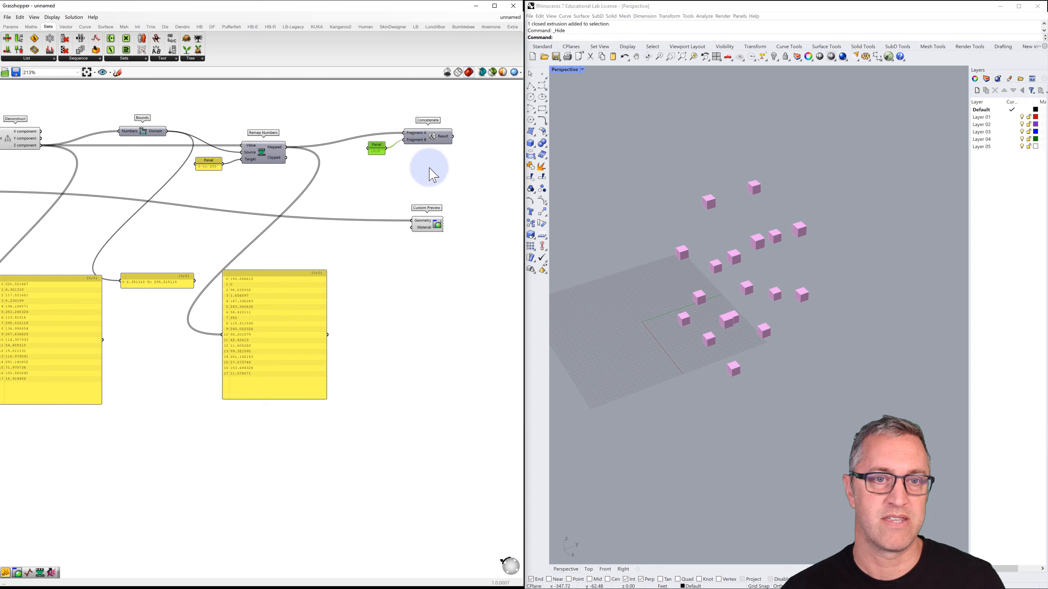
- Duplicate the panel of remapped values, place the copy below Custom Preview, and wire Concatenate's Result into it
click(300, 276)
key(ctrl+c)
key(ctrl+v)
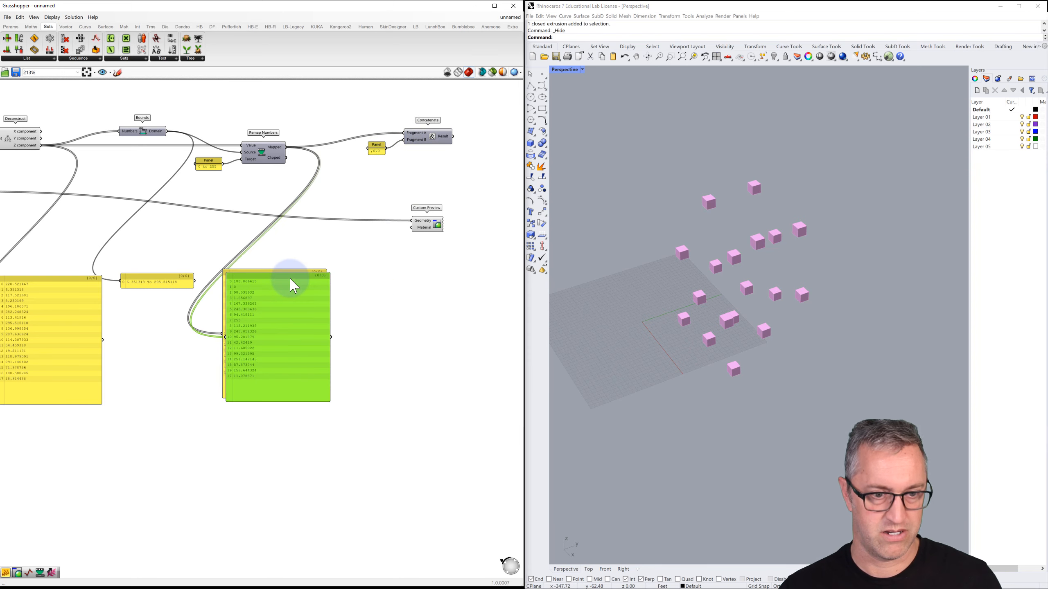
drag(294, 282, 483, 279)
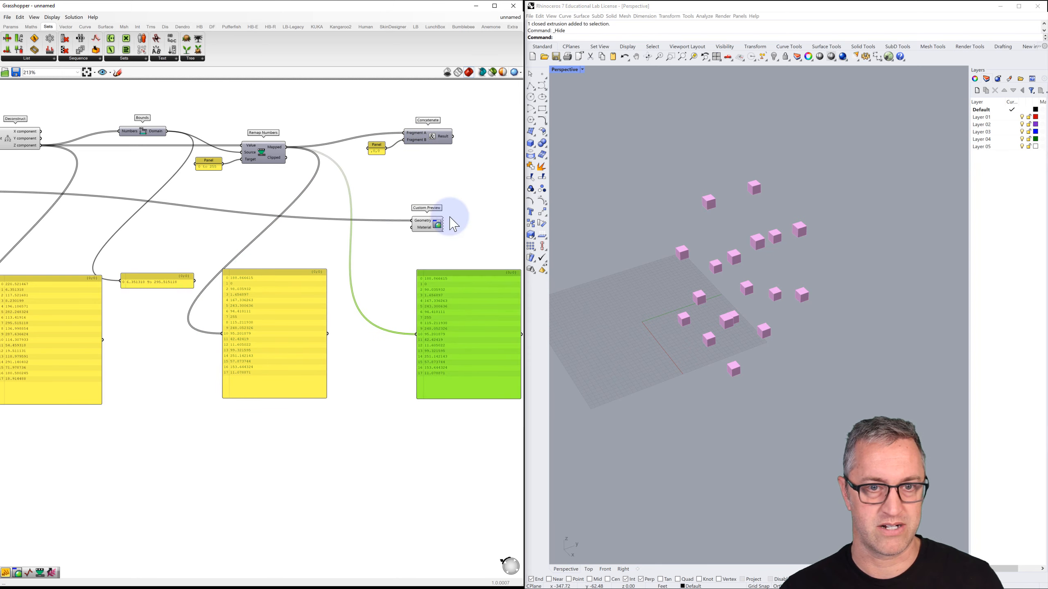
drag(453, 136, 418, 335)
scroll(433, 285, up, 4)
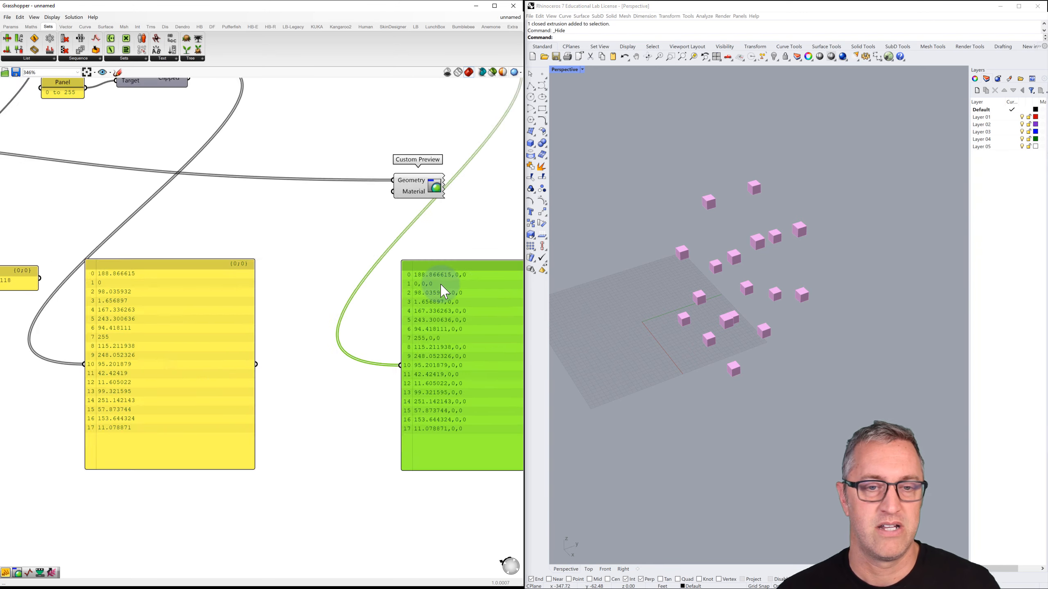
right_drag(454, 233, 361, 201)
scroll(351, 203, down, 1)
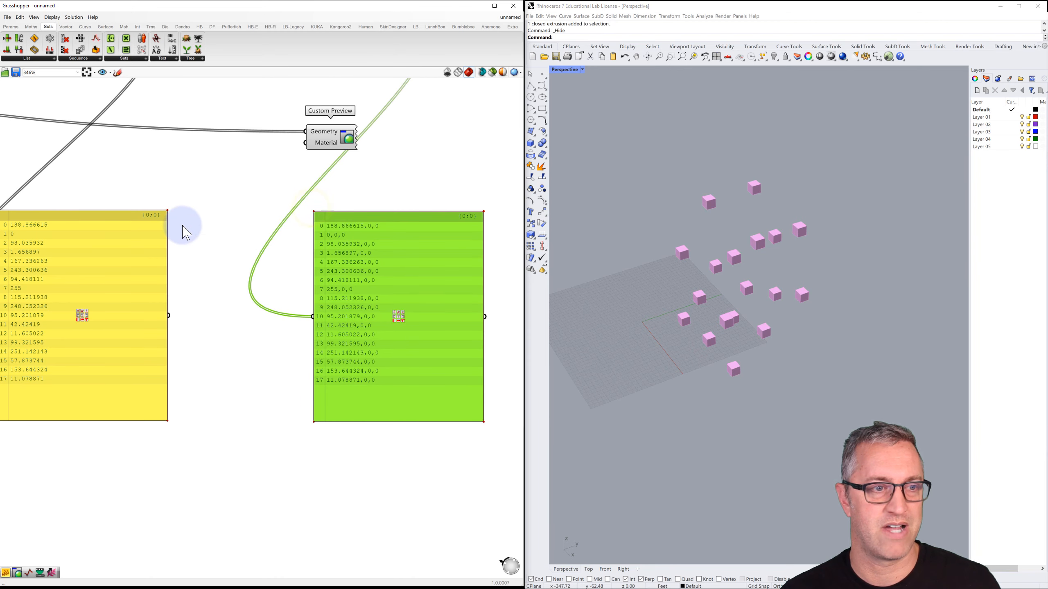
right_drag(142, 182, 158, 183)
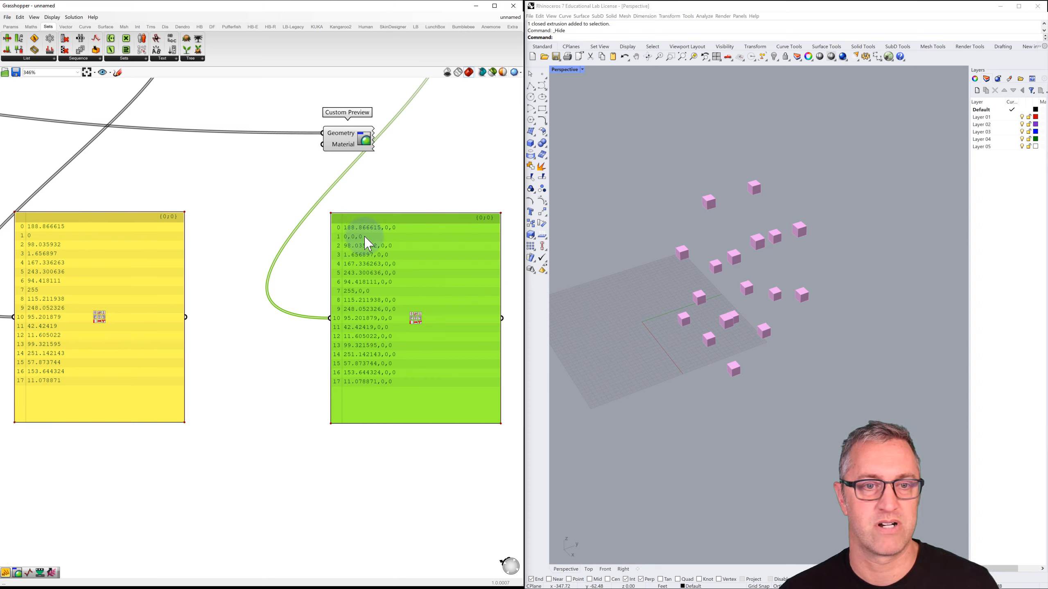
- Wire Concatenate's Result into Custom Preview's Material input and compare the box colours with the concatenated values
scroll(375, 170, down, 3)
right_drag(375, 176, 372, 253)
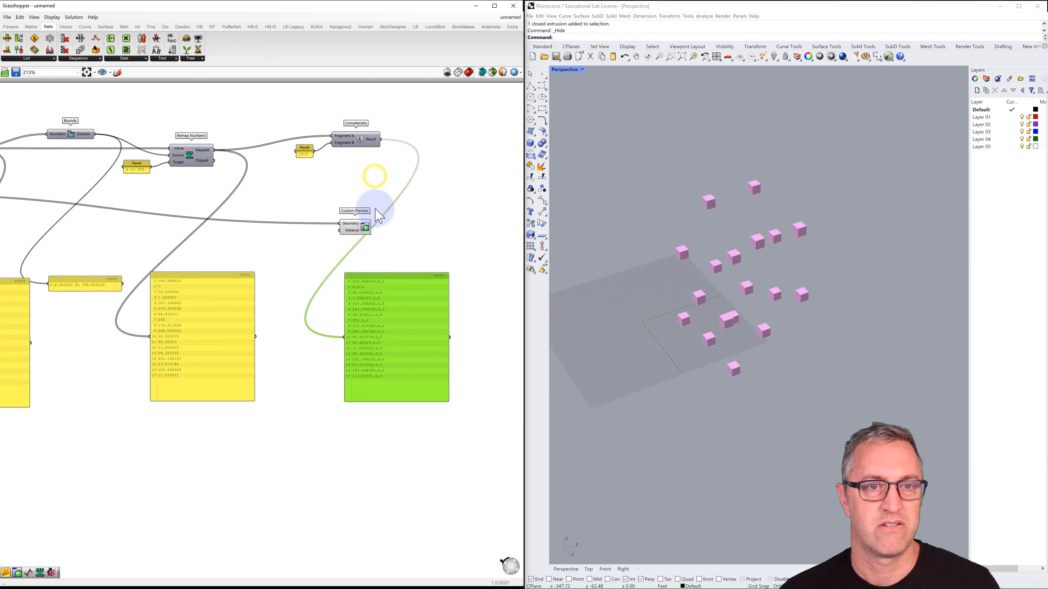
drag(358, 189, 341, 230)
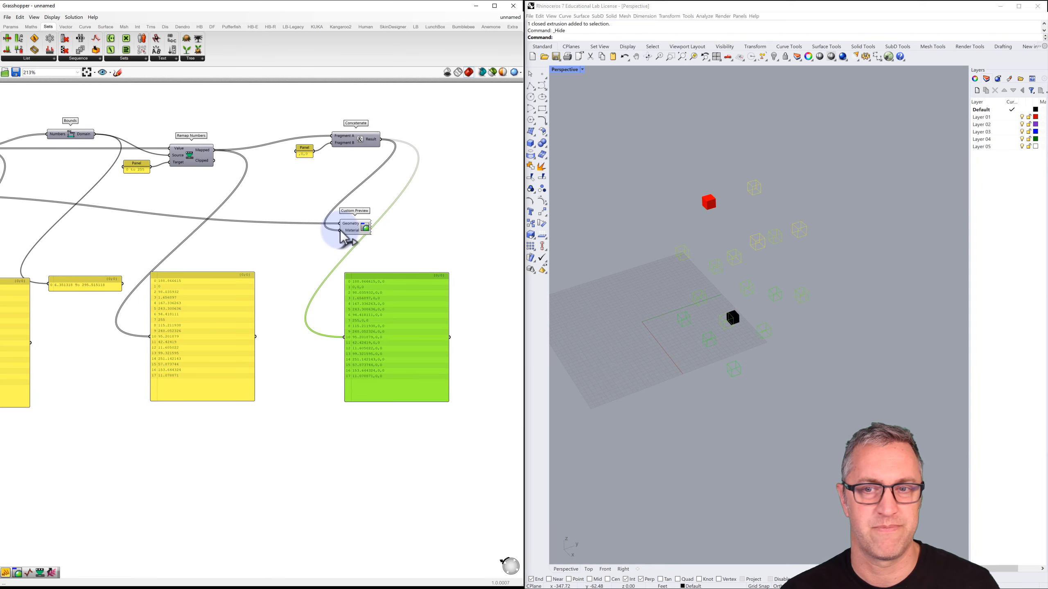
click(611, 217)
mouse_move(700, 316)
right_down()
mouse_move(671, 289)
mouse_move(702, 287)
mouse_move(703, 304)
right_up()
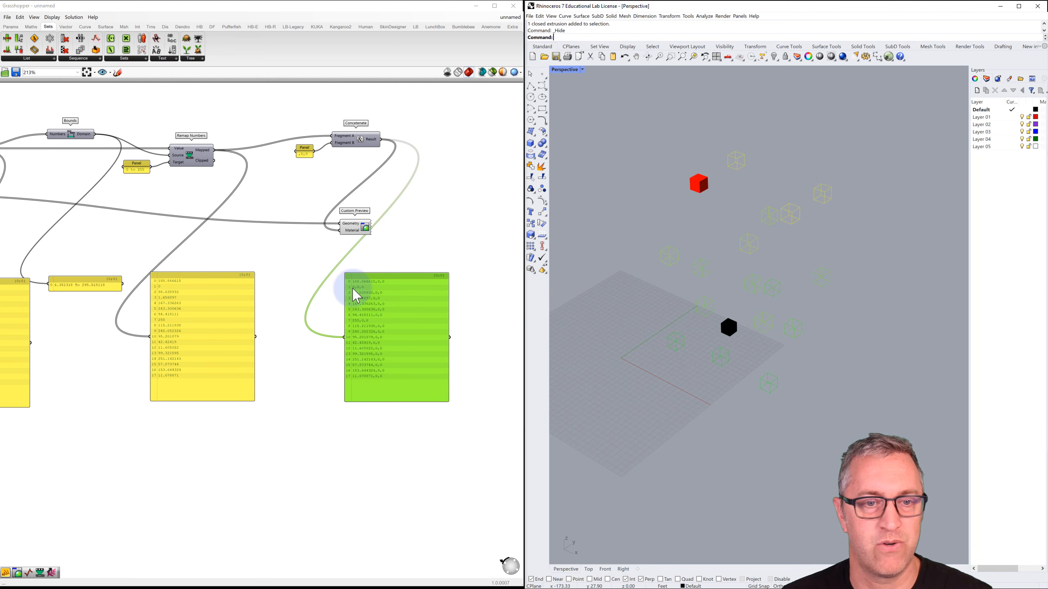
scroll(353, 291, up, 4)
right_drag(439, 234, 396, 200)
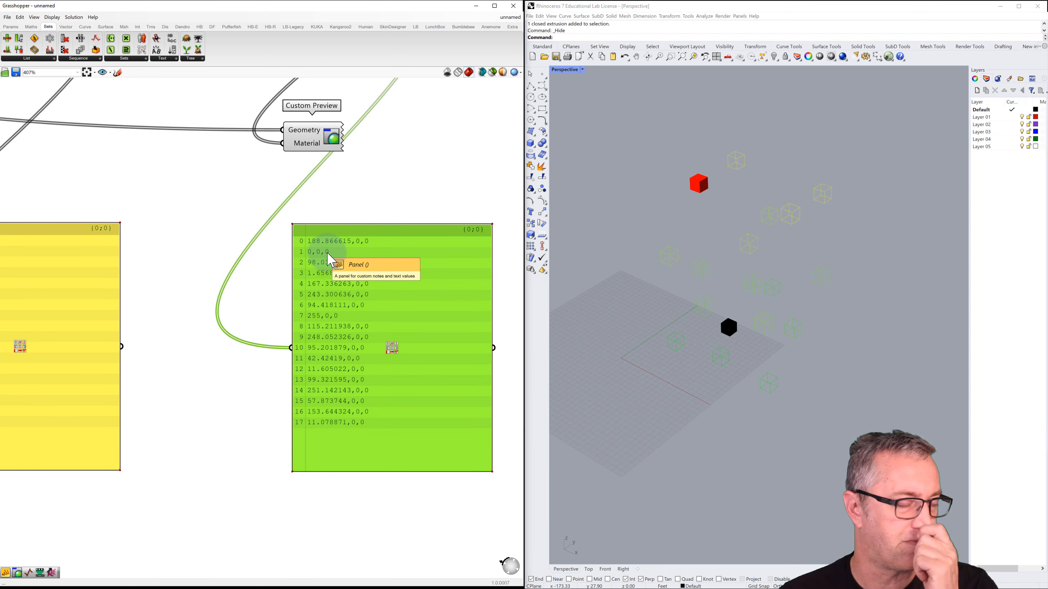
- Add a Text Split component between Remap Numbers and Concatenate
scroll(358, 210, down, 5)
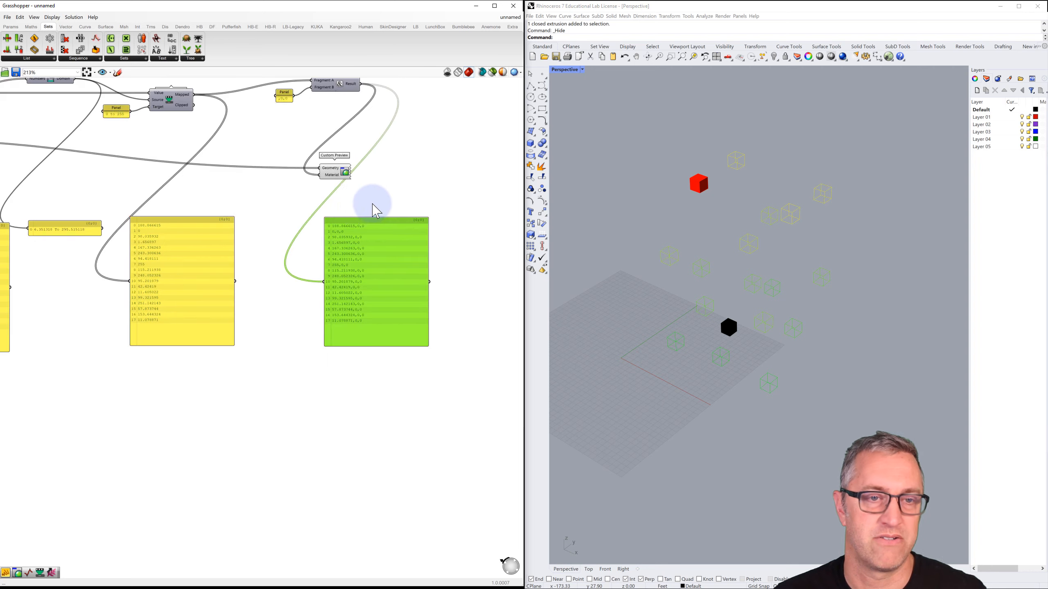
right_drag(372, 206, 362, 221)
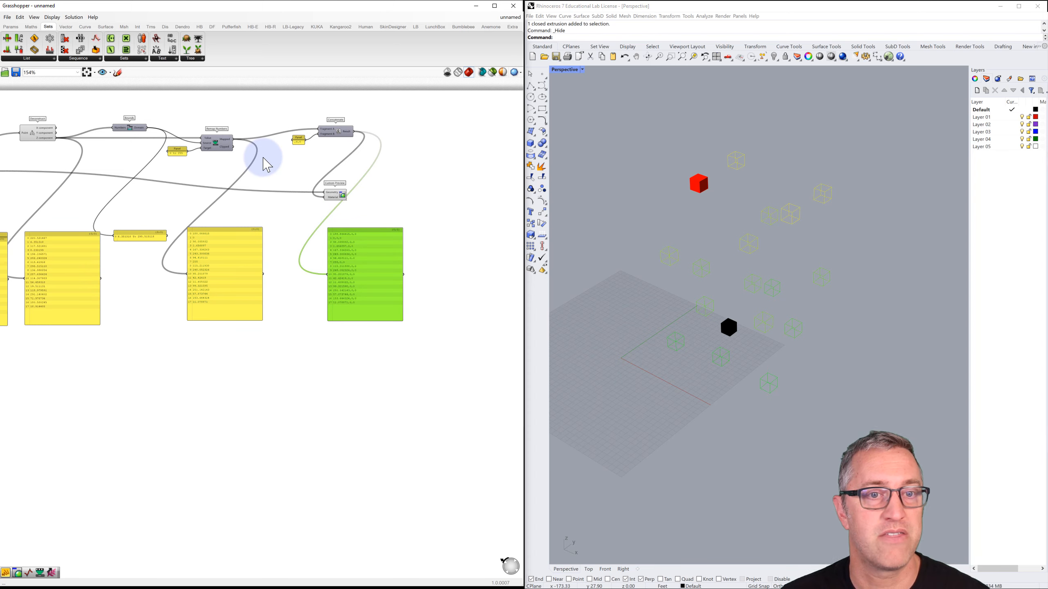
click(163, 58)
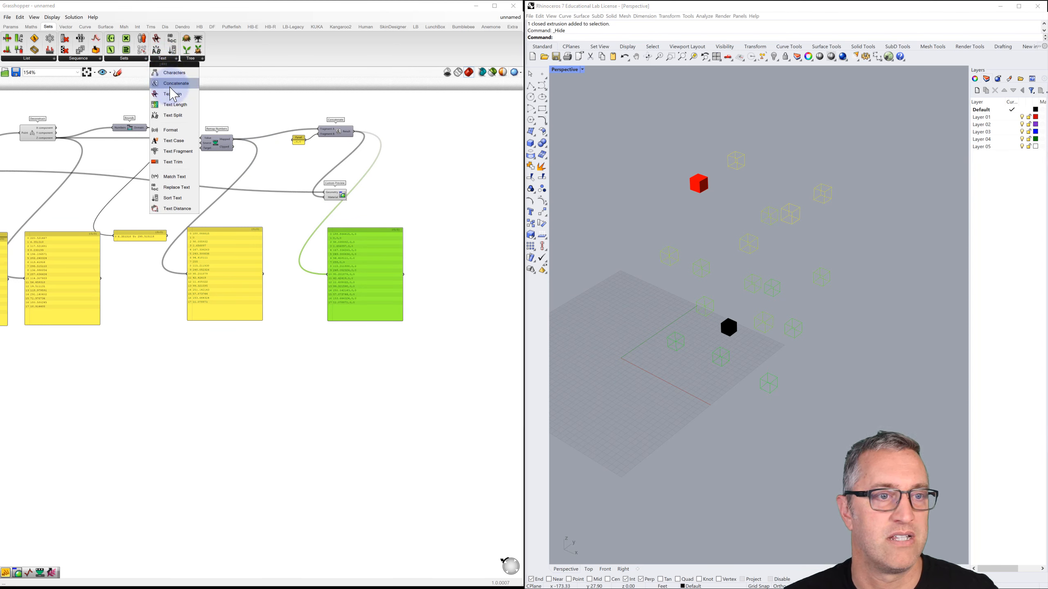
click(173, 116)
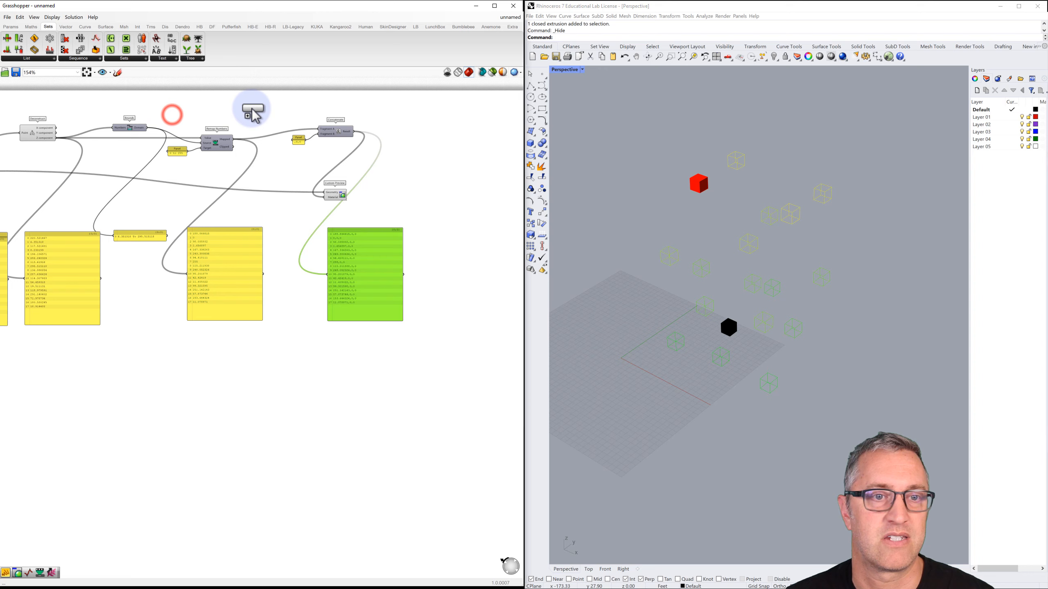
click(281, 111)
click(451, 116)
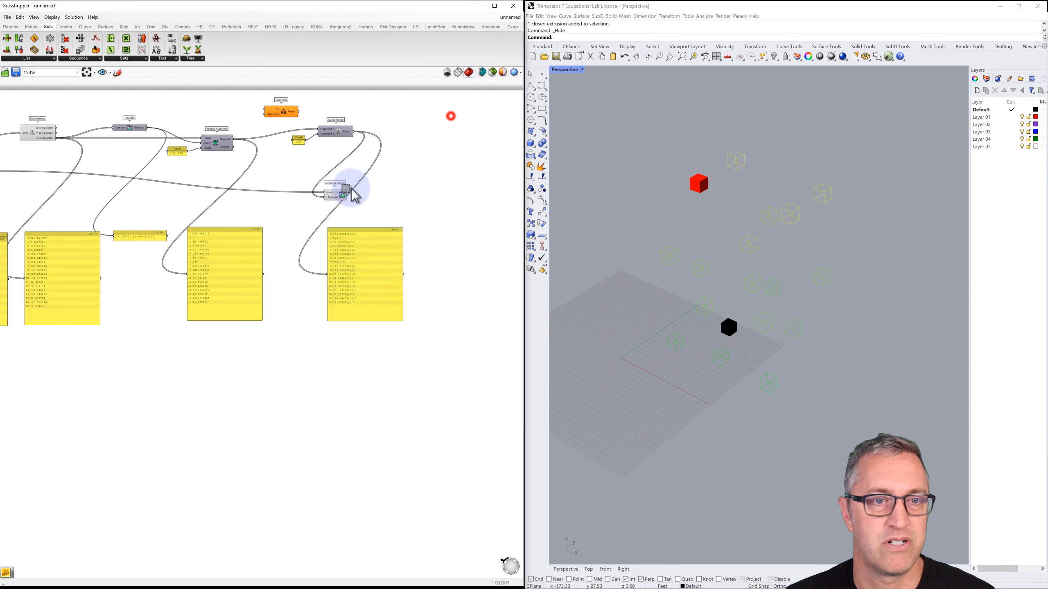
- Shift Concatenate, Custom Preview and their panels further along to make room, and wire Remap Numbers' Mapped output into Text Split's Text input
drag(355, 196, 281, 302)
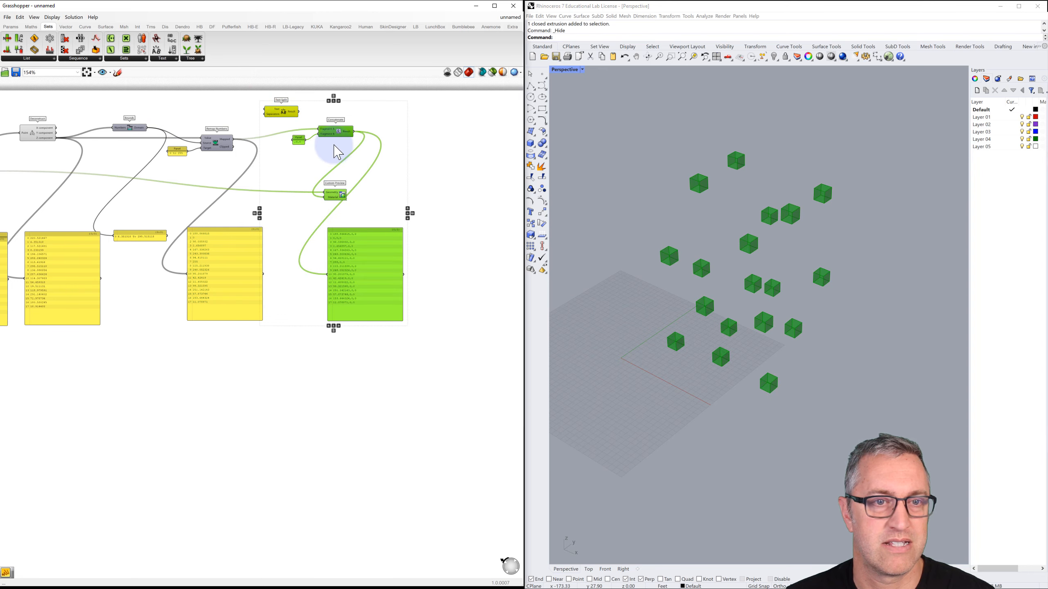
drag(347, 140, 433, 142)
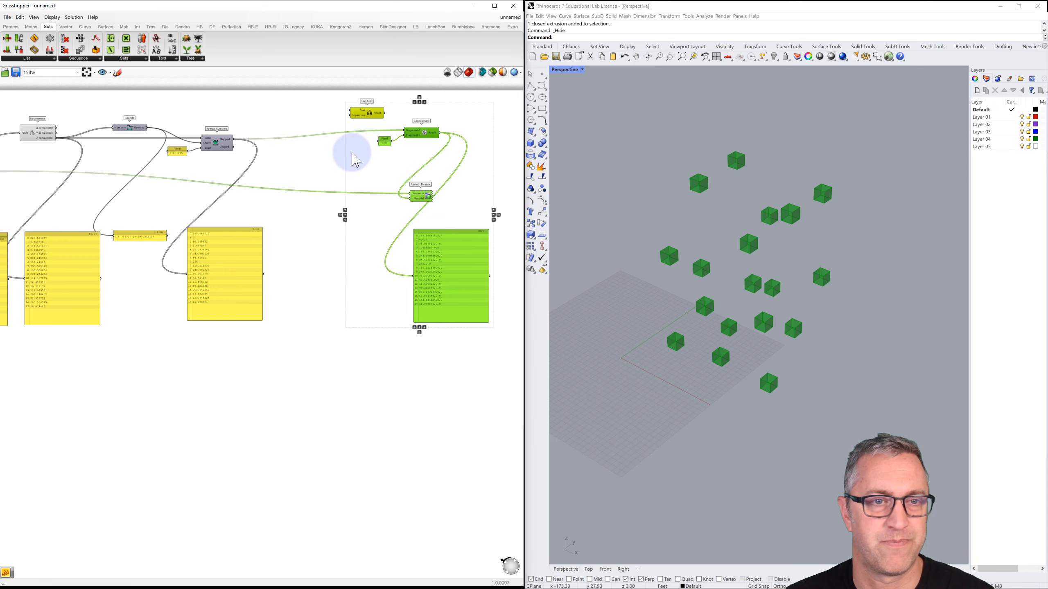
click(334, 153)
drag(367, 113, 300, 124)
scroll(232, 138, up, 2)
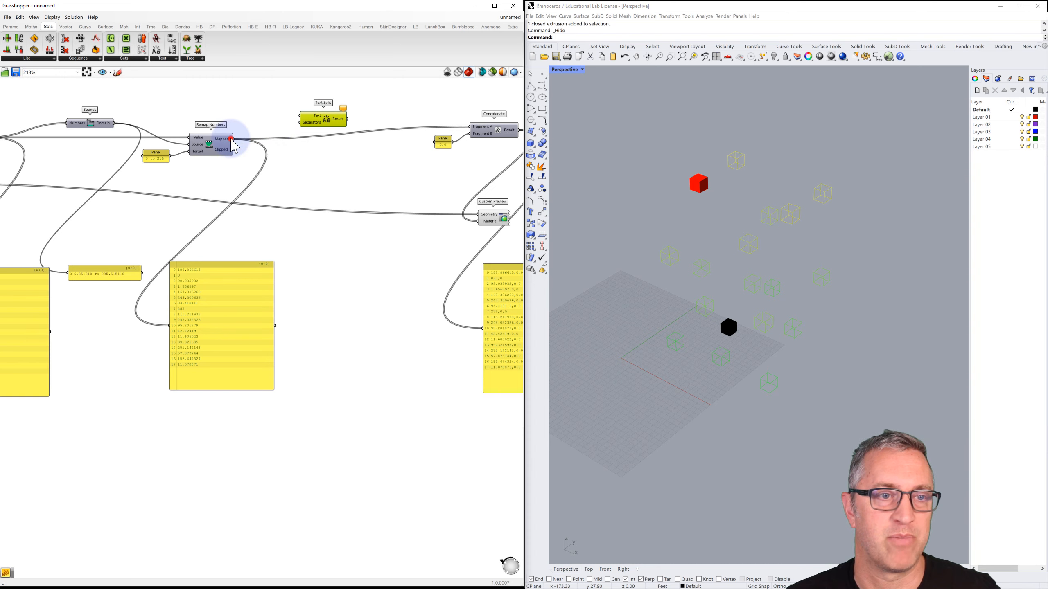
drag(234, 139, 367, 118)
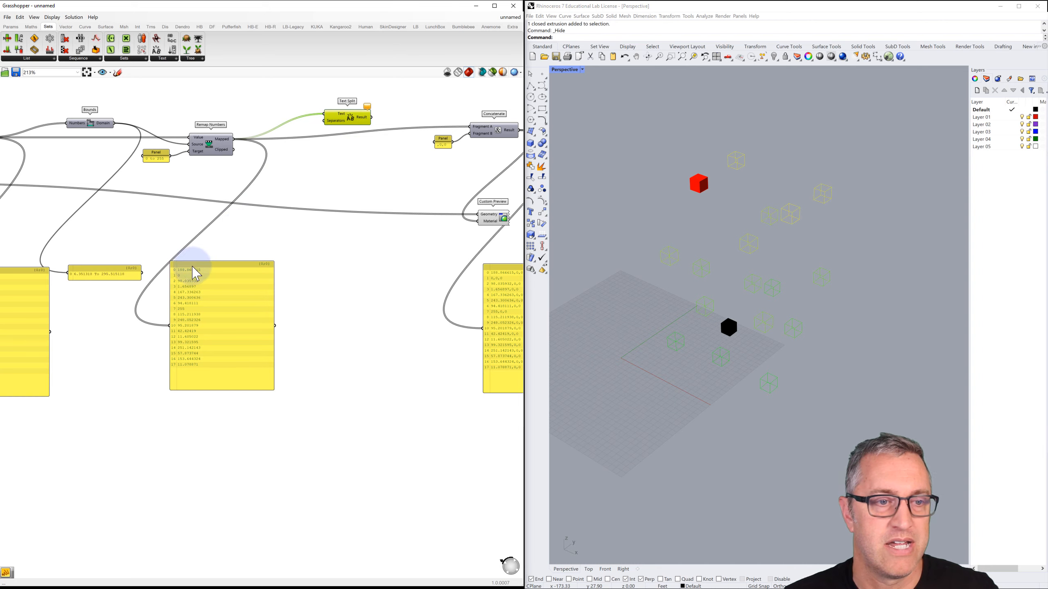
- Add a panel holding a decimal point and wire it into Text Split's Separators input
double_click(298, 131)
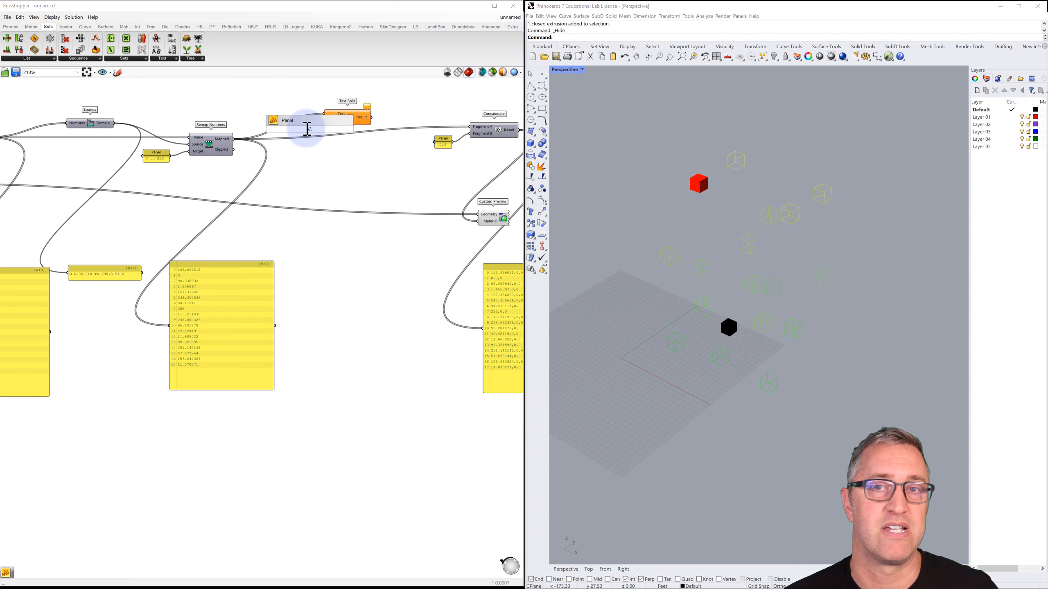
key(Return)
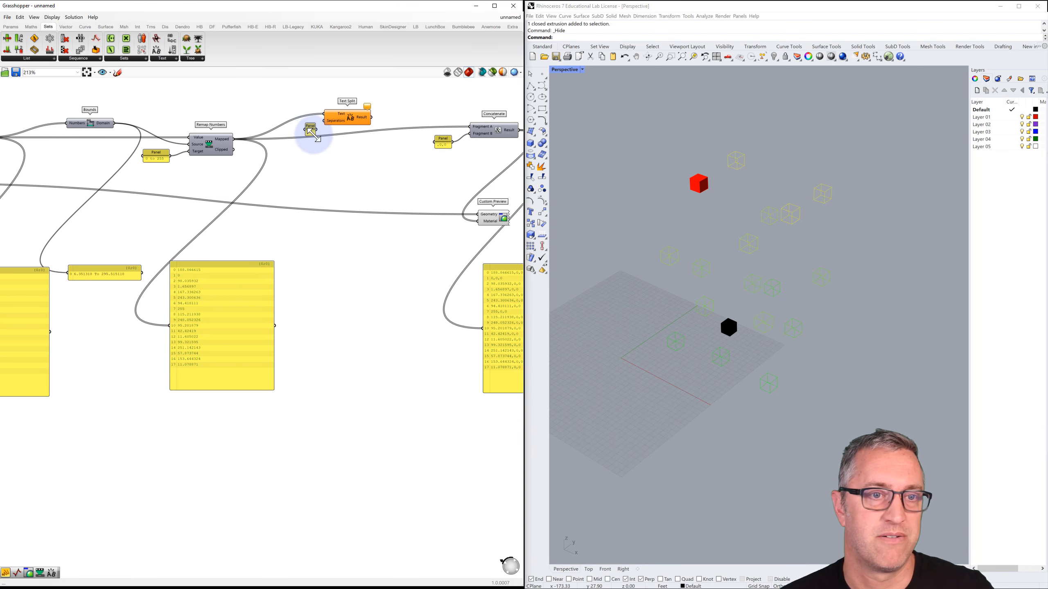
drag(310, 130, 332, 122)
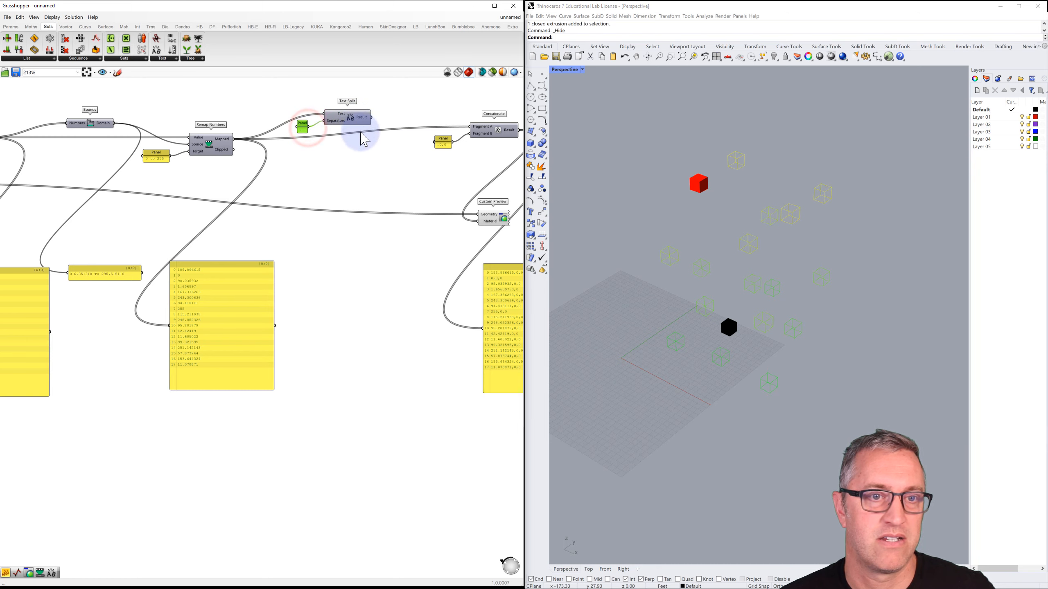
- Duplicate the panel of remapped values beside the original and replace the copy's input with Text Split's Result
click(234, 264)
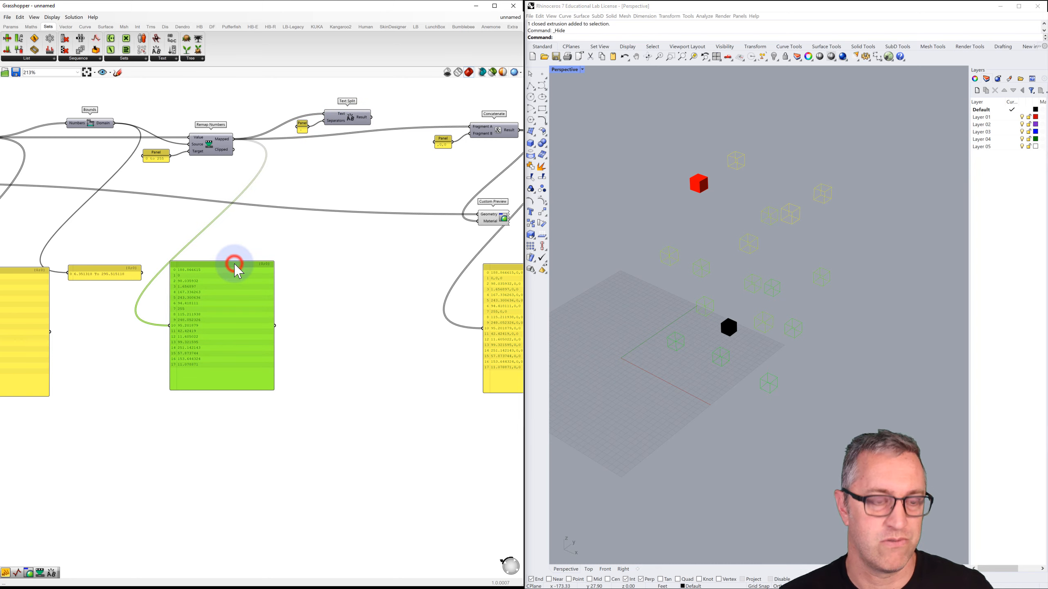
key(ctrl+c)
key(ctrl+v)
drag(237, 276, 372, 271)
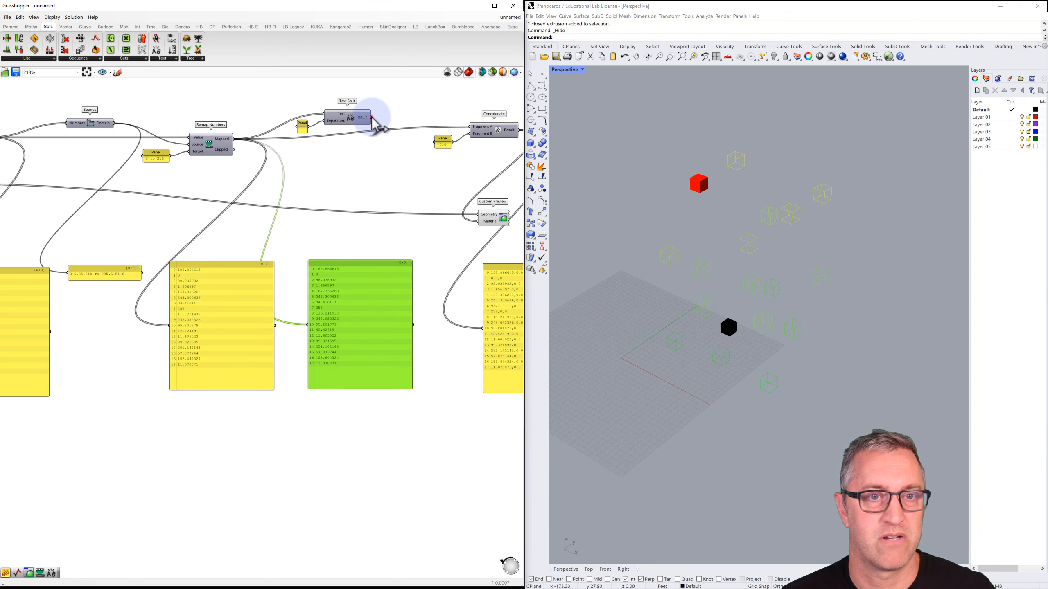
drag(309, 262, 308, 325)
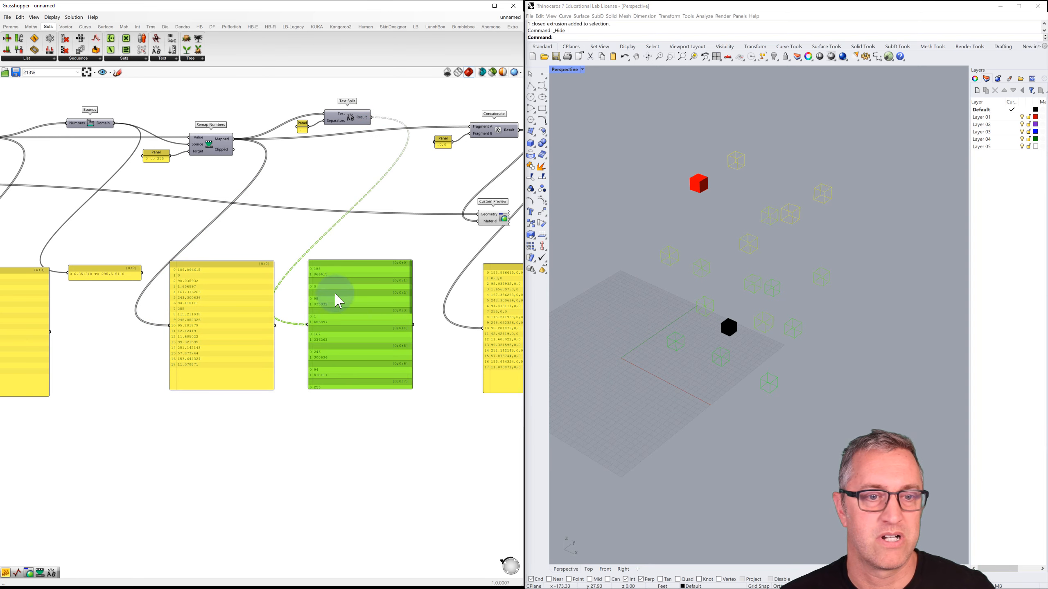
- Lengthen the split-text panel to fit more branches and move it slightly up
drag(346, 391, 347, 498)
click(349, 282)
drag(349, 271, 348, 256)
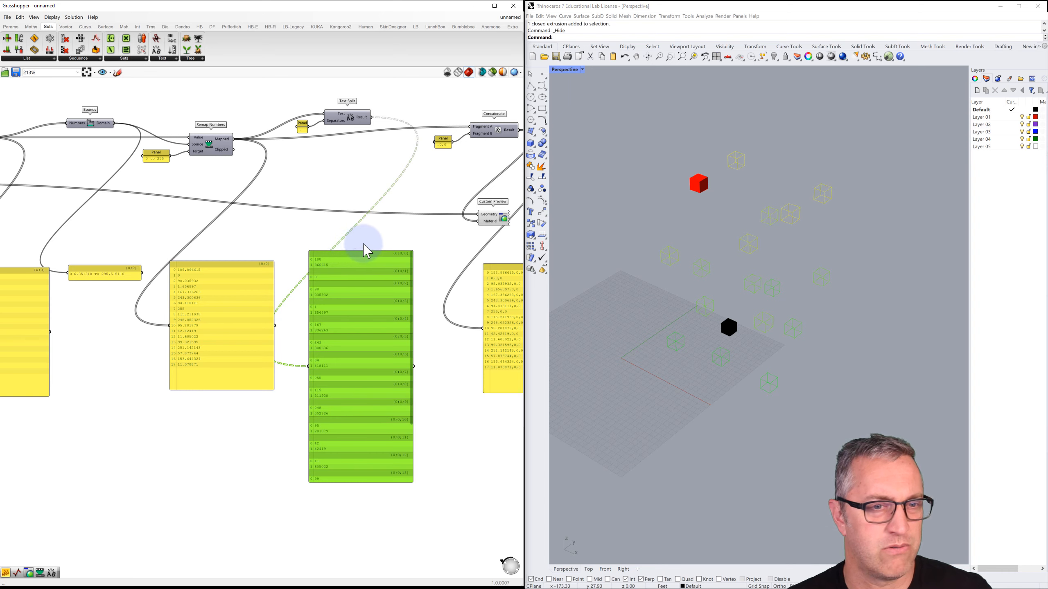
right_drag(367, 251, 291, 243)
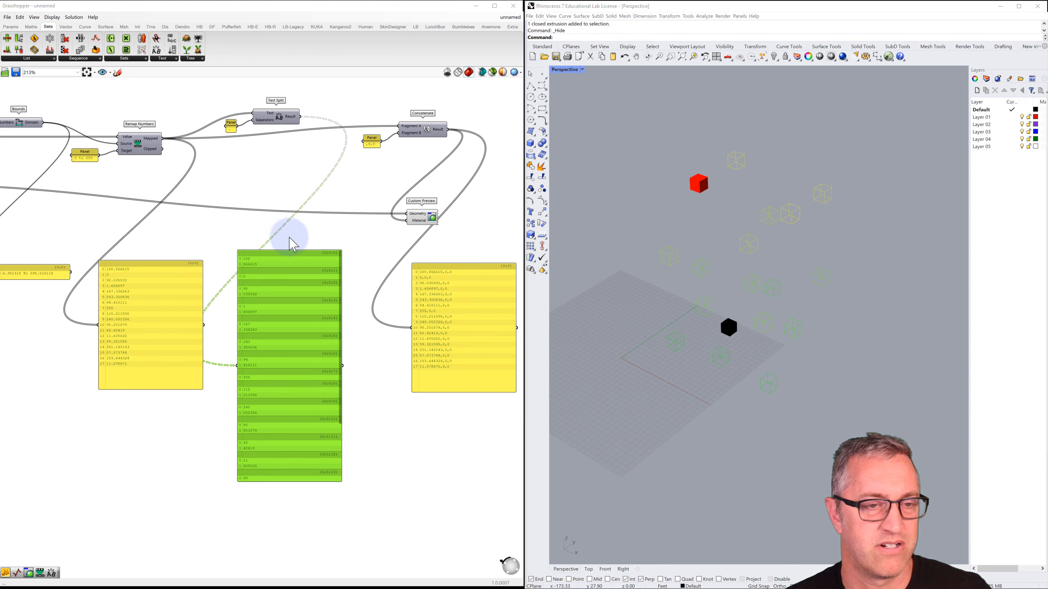
- Open up more horizontal canvas space between Text Split and Concatenate
scroll(425, 190, down, 3)
right_drag(424, 188, 363, 202)
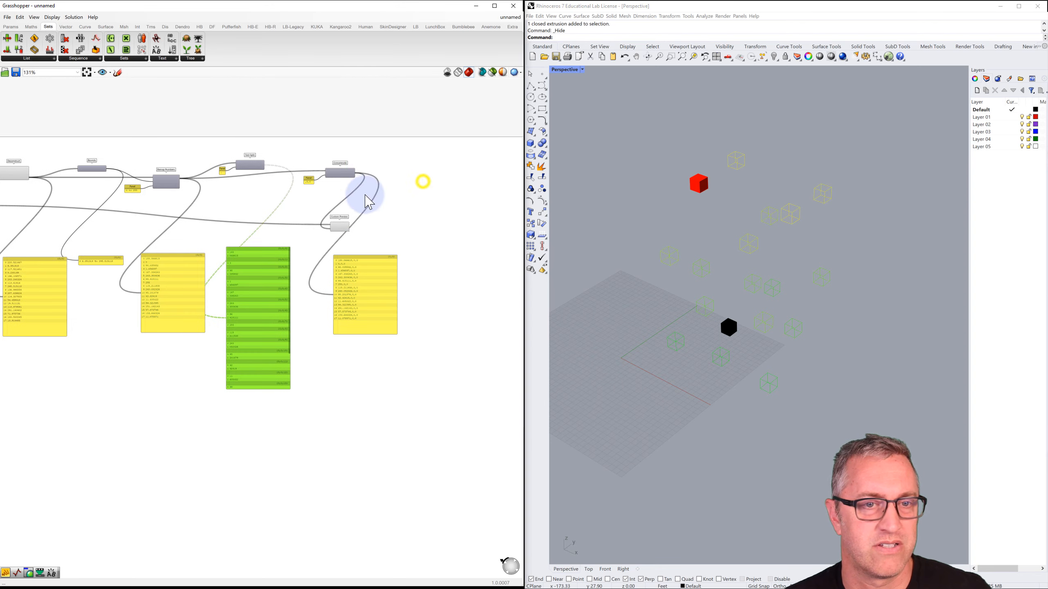
alt+drag(300, 165, 446, 165)
- Add a Cull Nth component after Text Split and wire Text Split's Result into its List input
right_drag(341, 187, 312, 183)
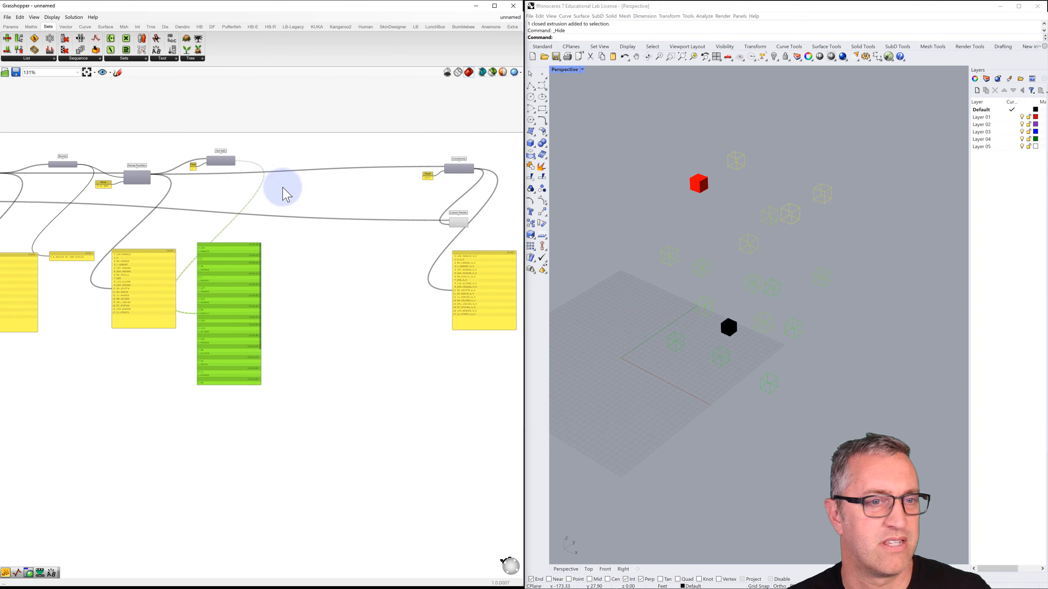
double_click(321, 194)
text(cull)
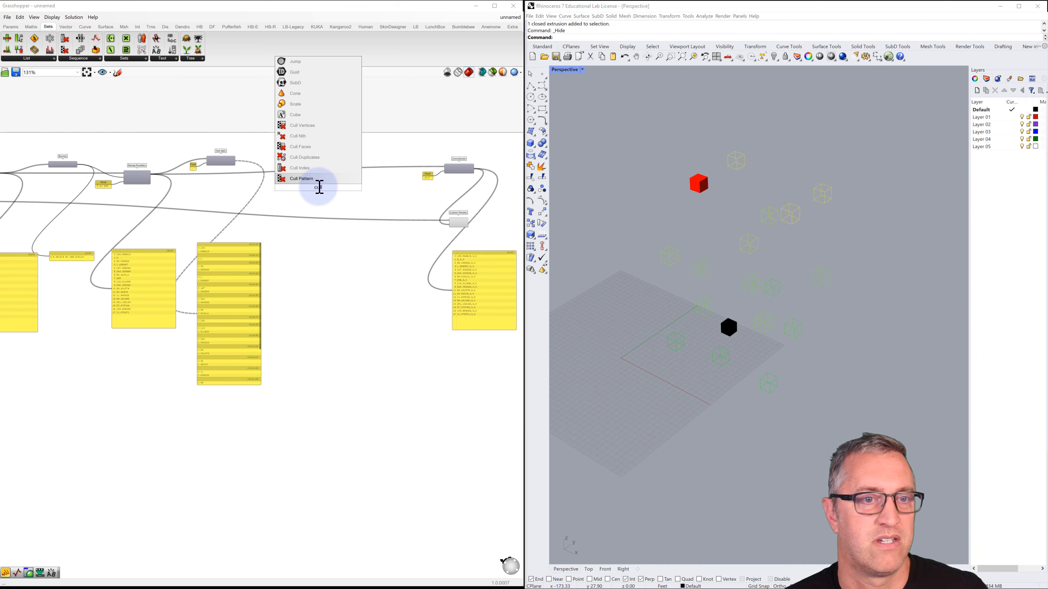
click(296, 135)
scroll(304, 192, up, 3)
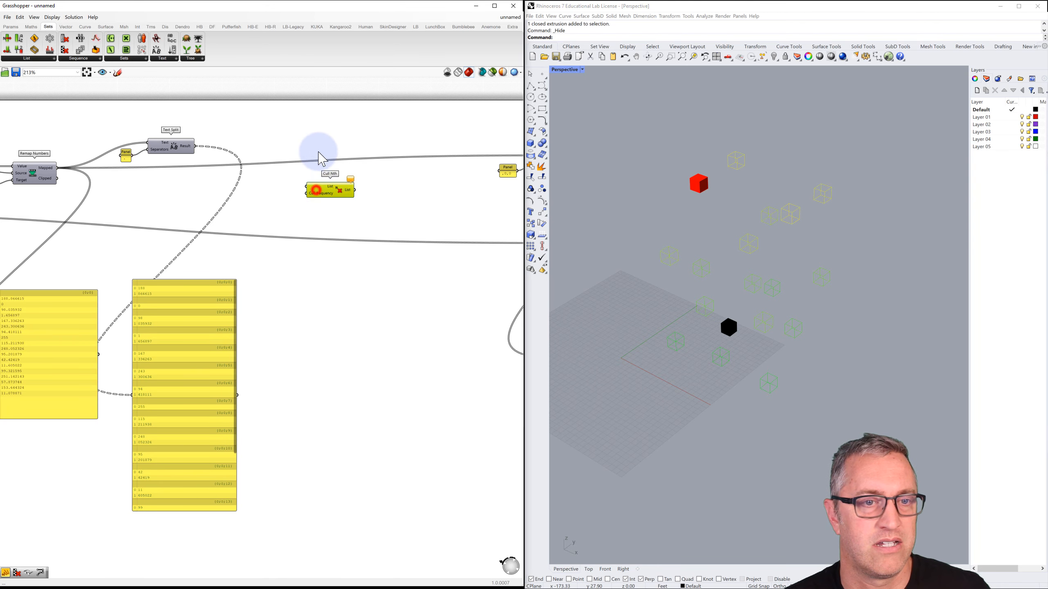
drag(316, 187, 314, 155)
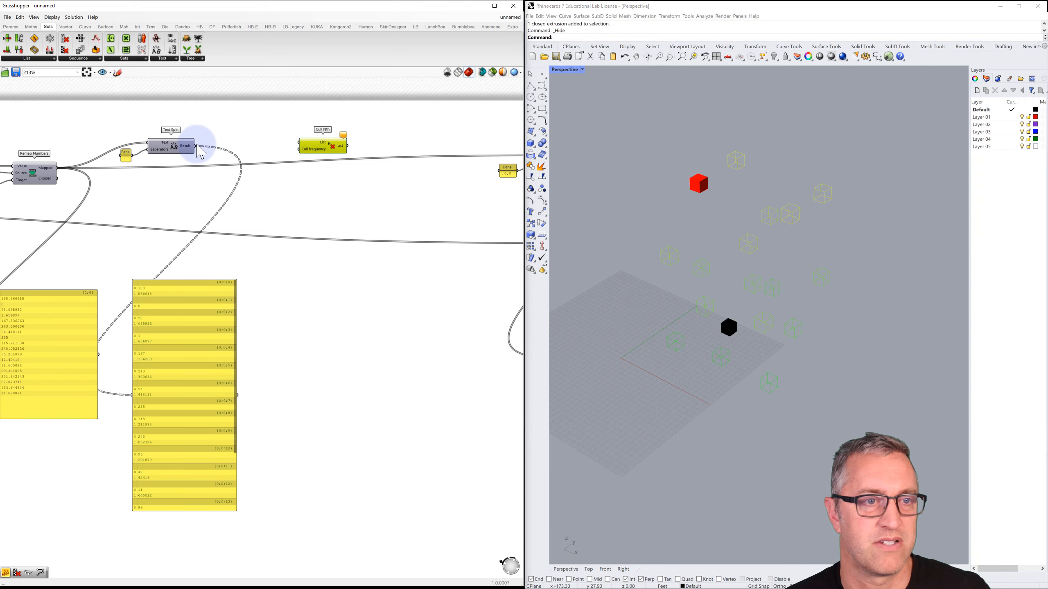
drag(213, 144, 316, 145)
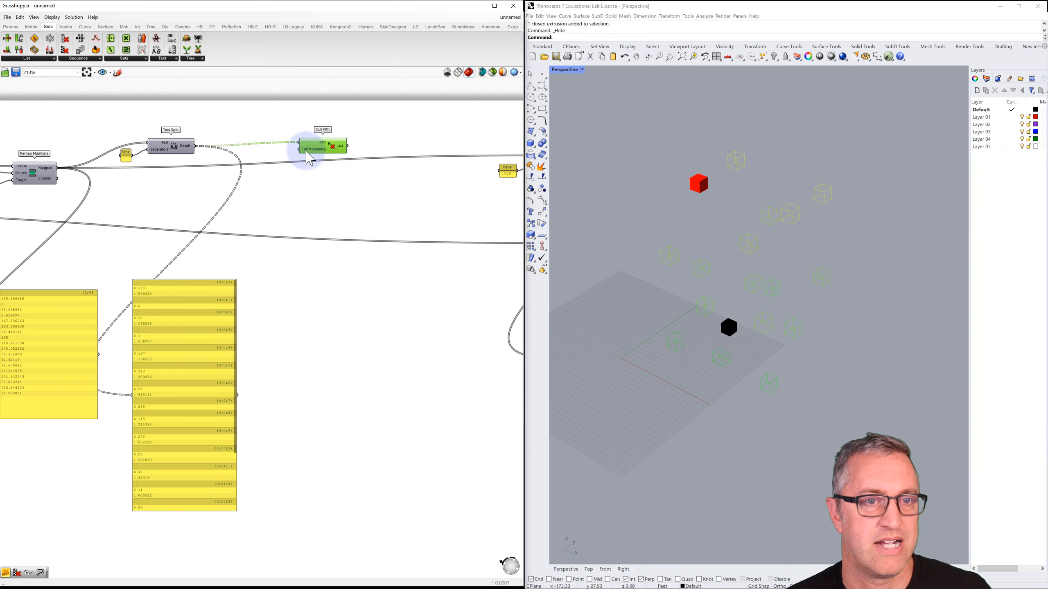
- Duplicate the split-text panel below Cull Nth and replace the copy's input with Cull Nth's List output
mouse_move(309, 157)
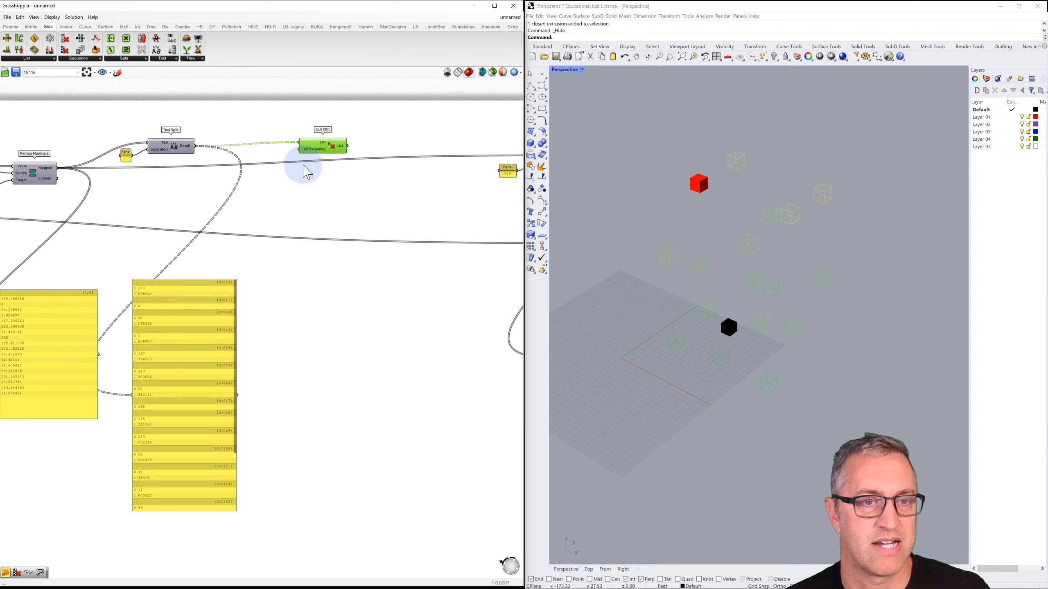
scroll(303, 161, down, 2)
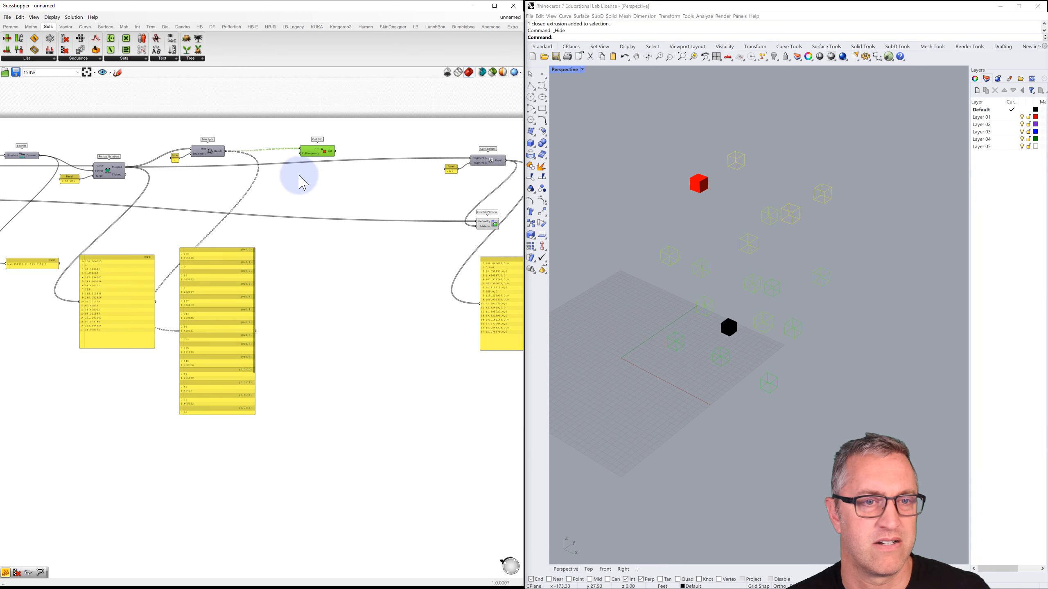
click(225, 257)
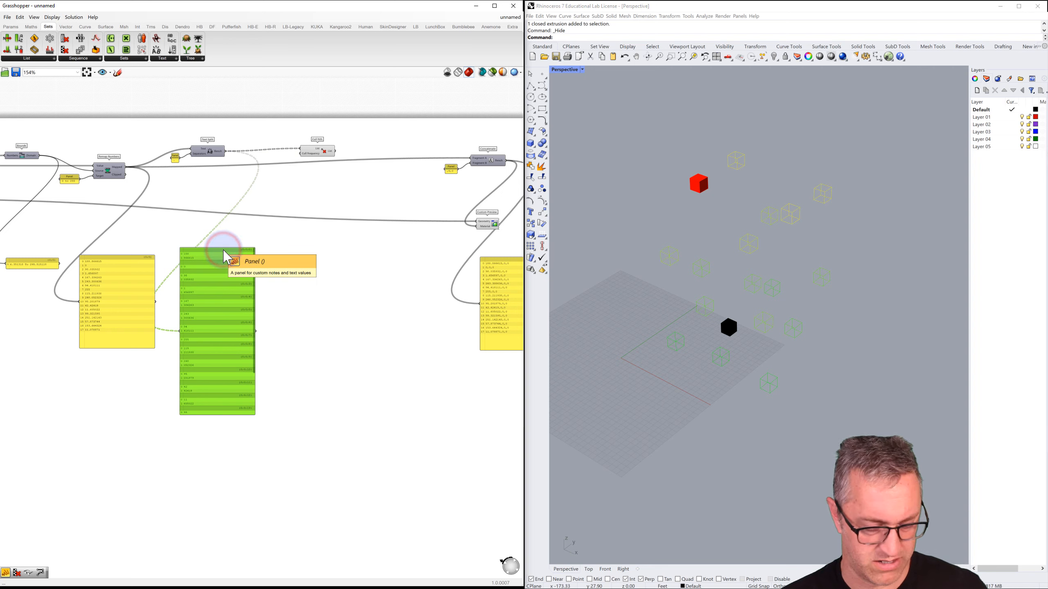
drag(223, 259, 374, 252)
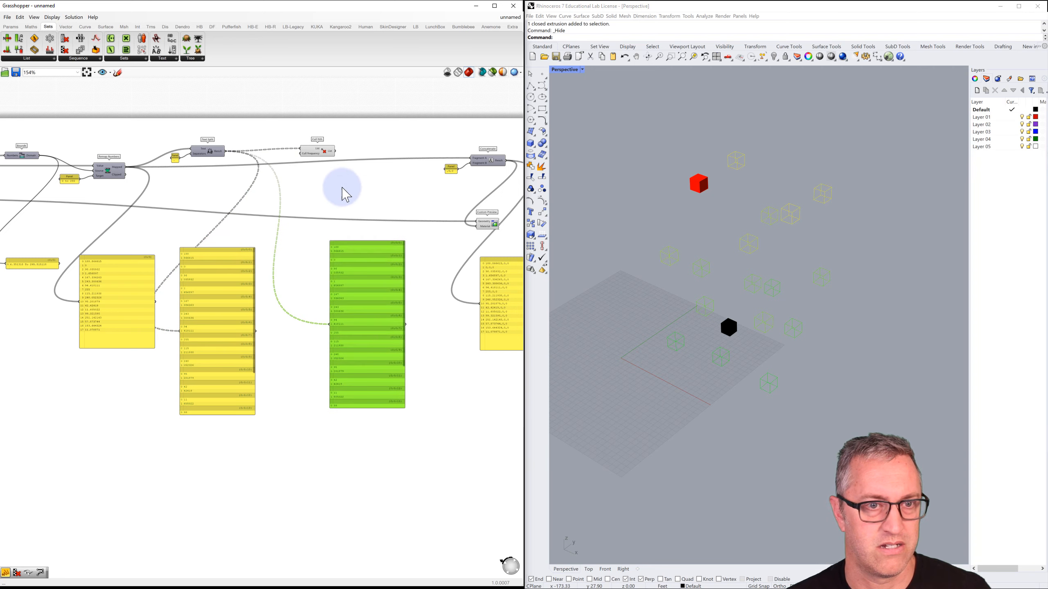
drag(335, 151, 332, 329)
scroll(350, 305, up, 1)
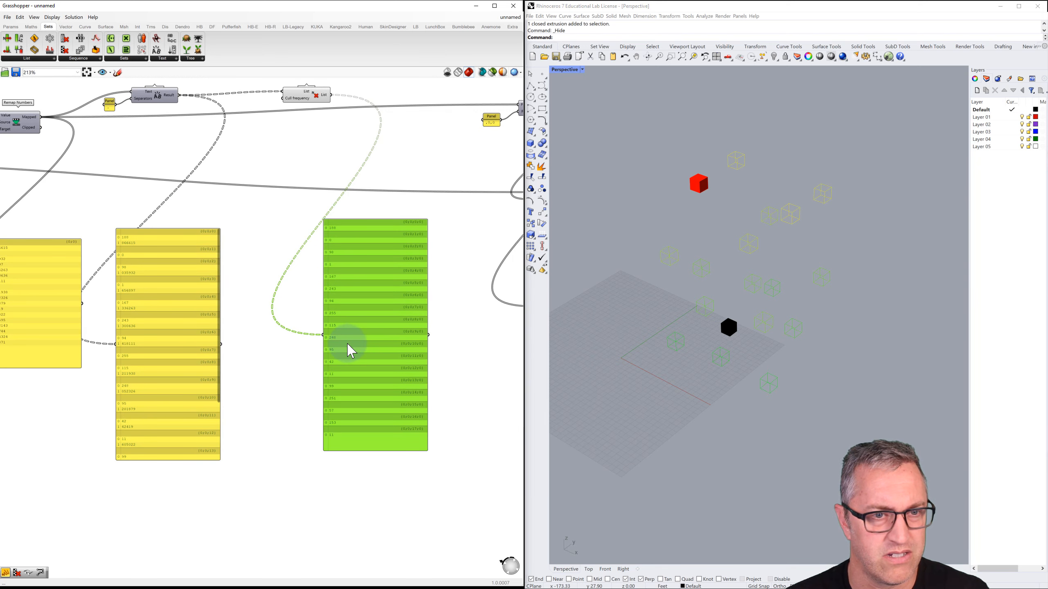
scroll(351, 350, down, 1)
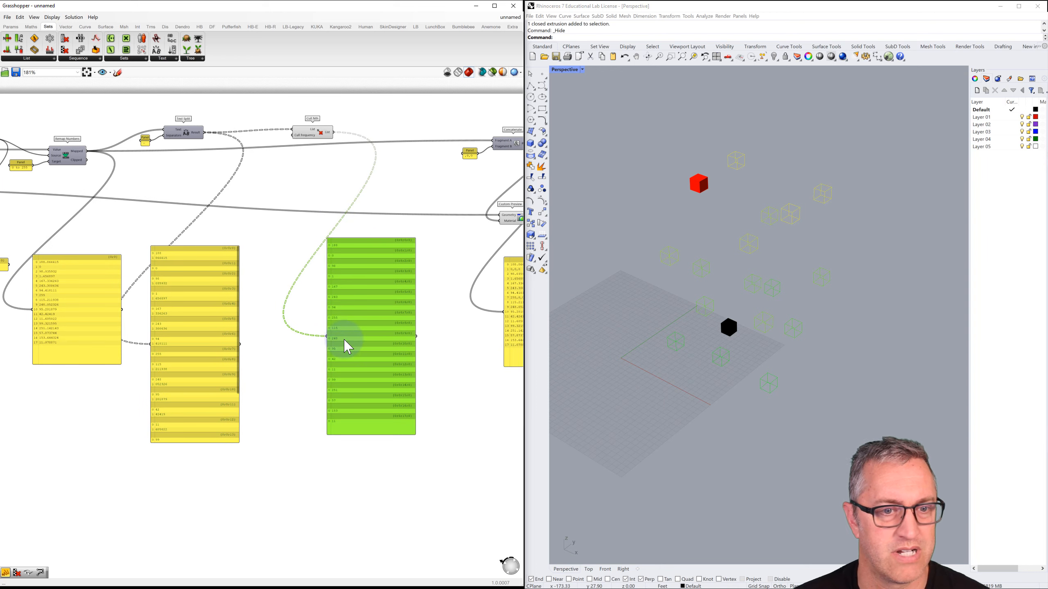
- Flatten Cull Nth's List output and move its panel closer to the split-text panel
right_click(327, 134)
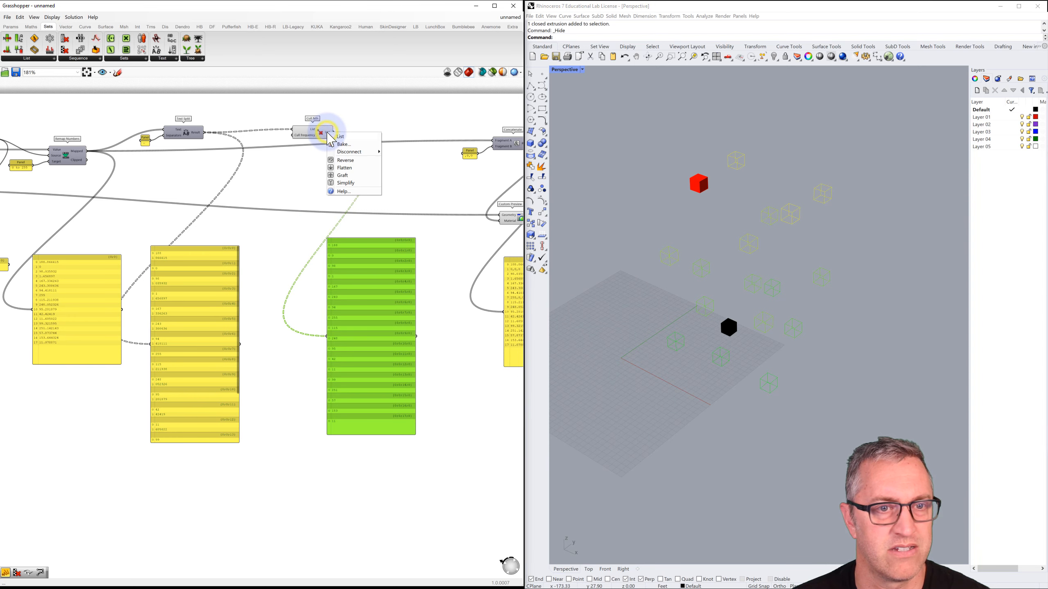
click(351, 167)
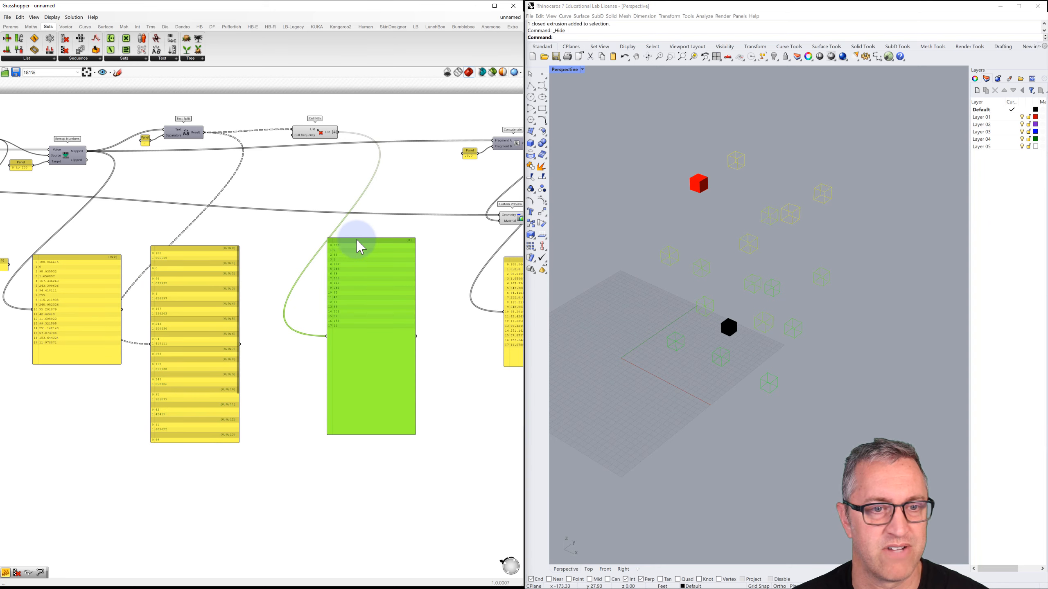
drag(360, 244, 320, 264)
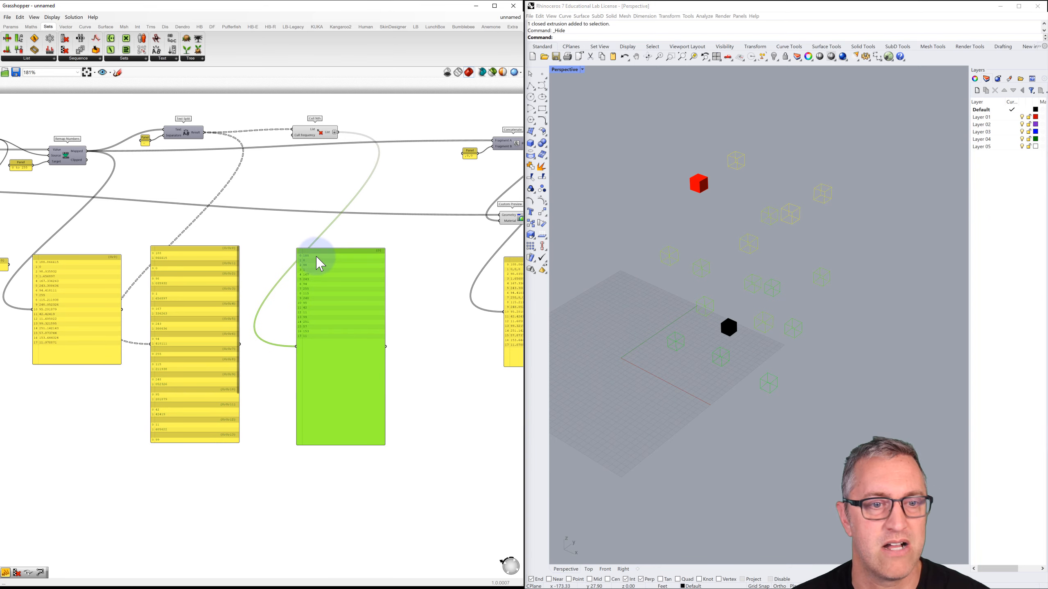
- Compare the remapped, split and culled value panels, and replace Concatenate's Fragment A input with Cull Nth's flattened List
scroll(217, 272, up, 2)
right_drag(215, 260, 271, 221)
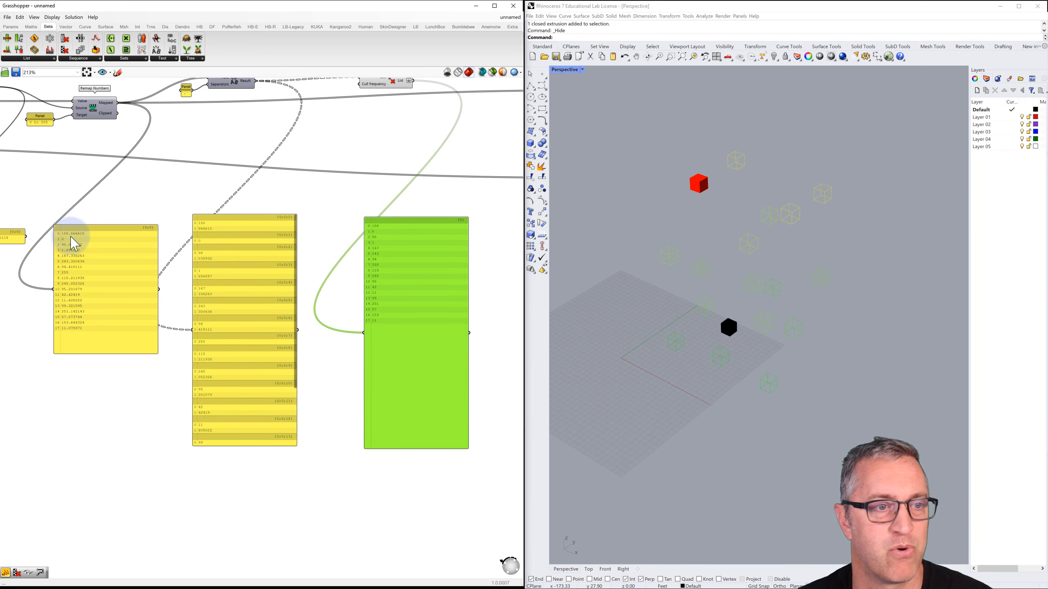
scroll(75, 244, up, 1)
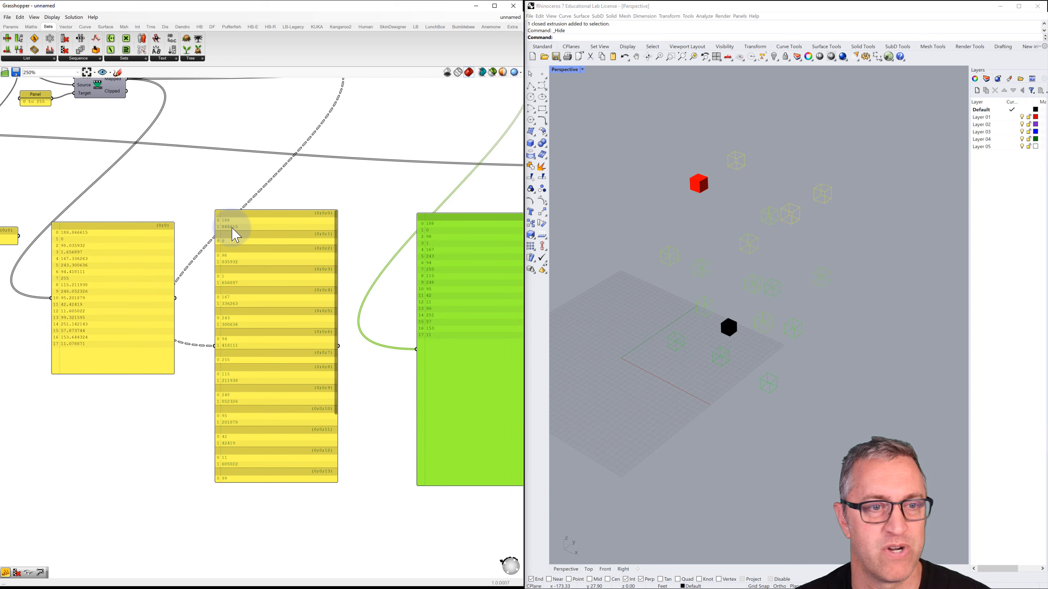
right_drag(311, 192, 243, 186)
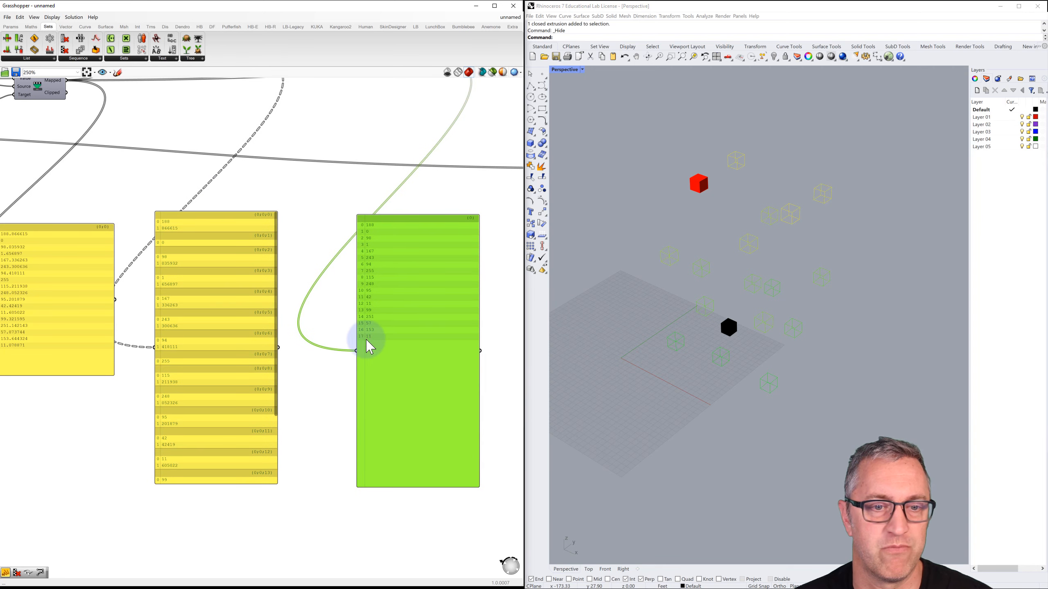
scroll(338, 339, down, 4)
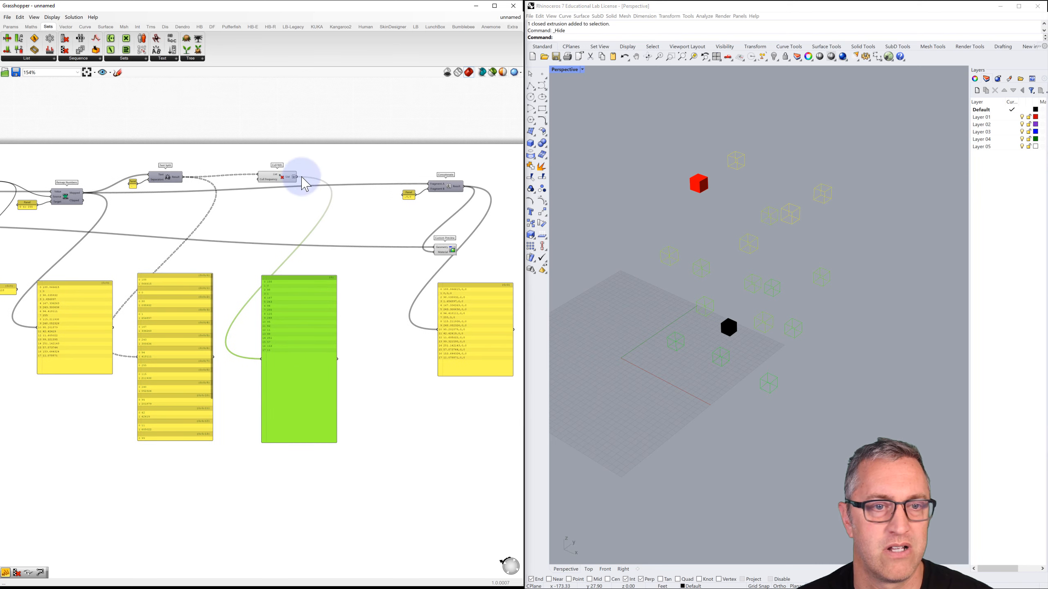
drag(296, 176, 317, 177)
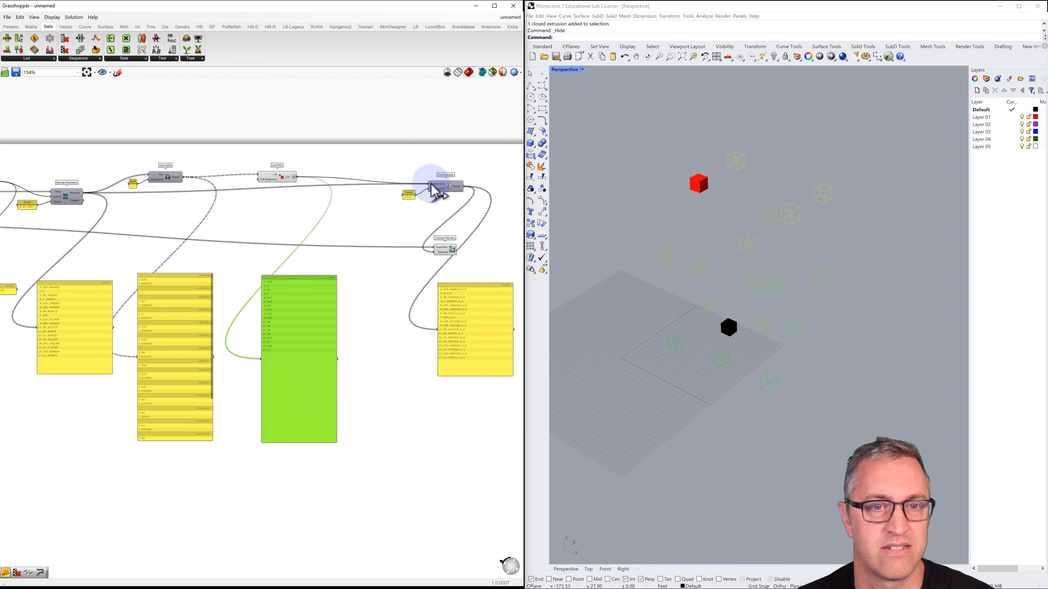
drag(432, 187, 431, 184)
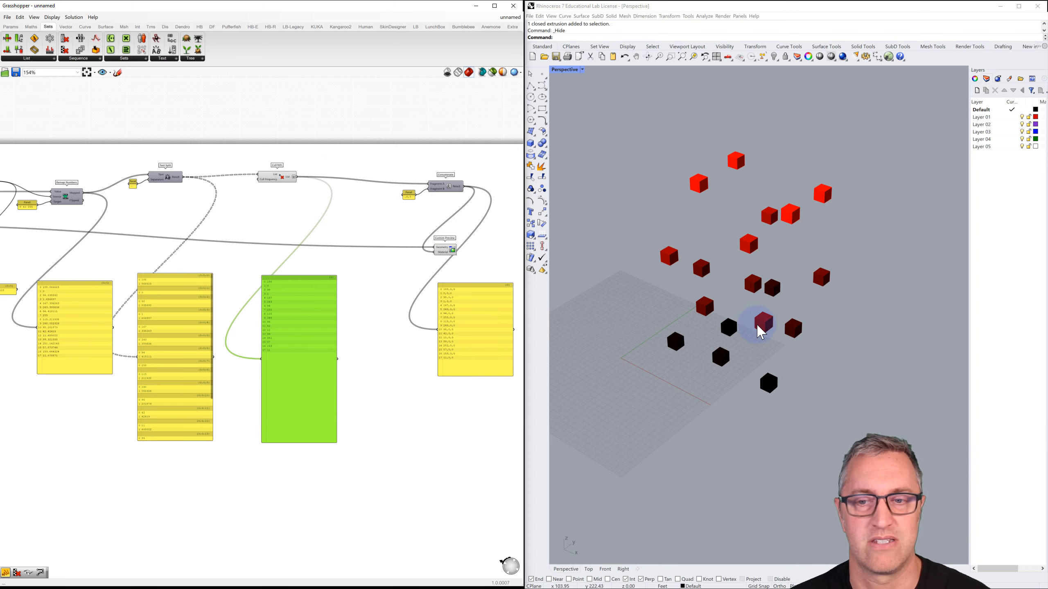
- Examine how the red shading of the boxes varies with height from several viewing angles
right_drag(760, 333, 764, 366)
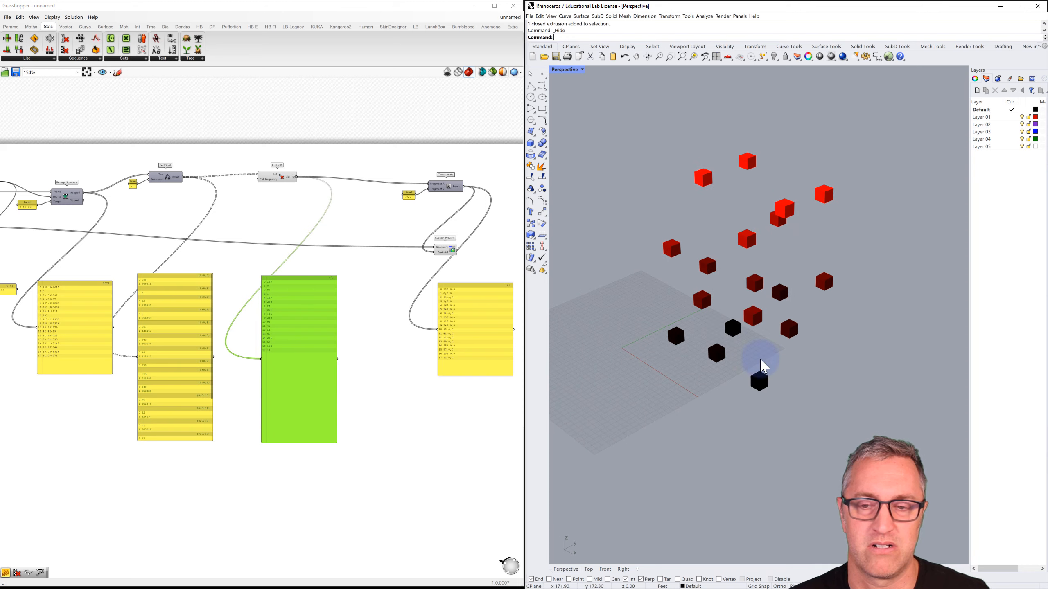
scroll(444, 256, up, 1)
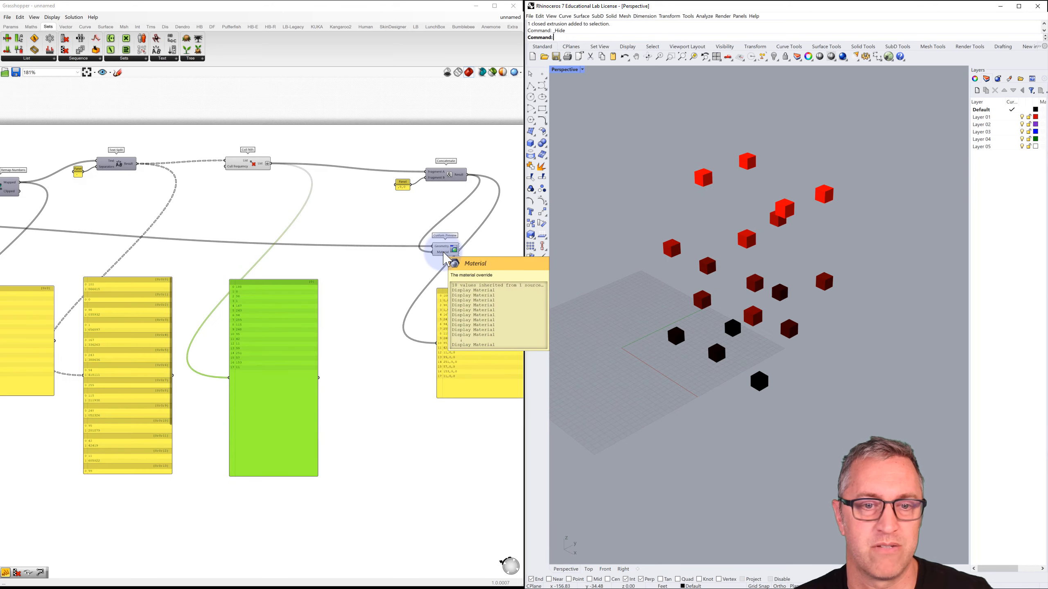
right_drag(450, 251, 373, 253)
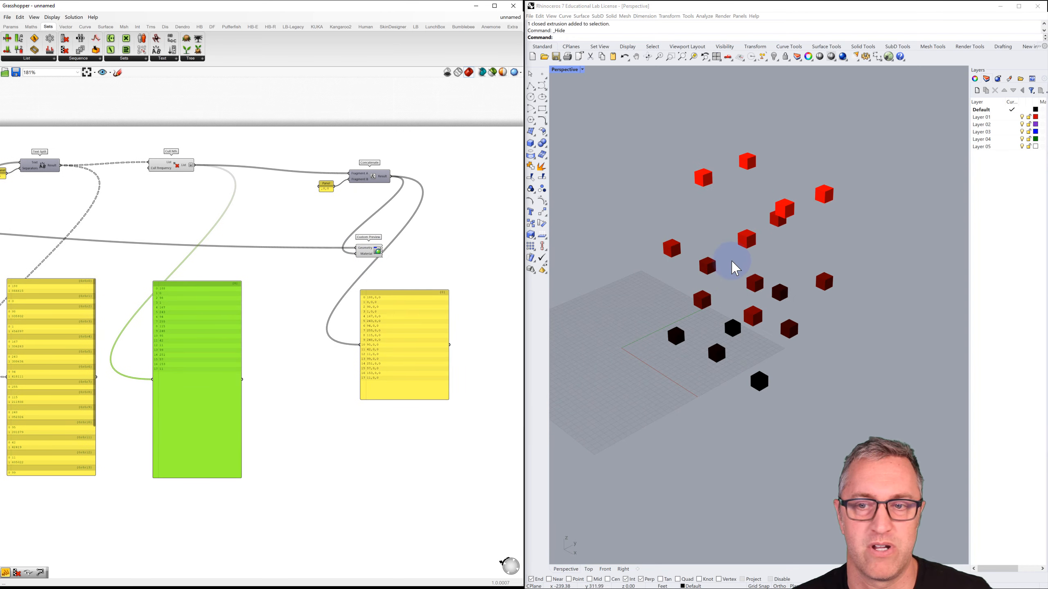
right_drag(779, 264, 744, 324)
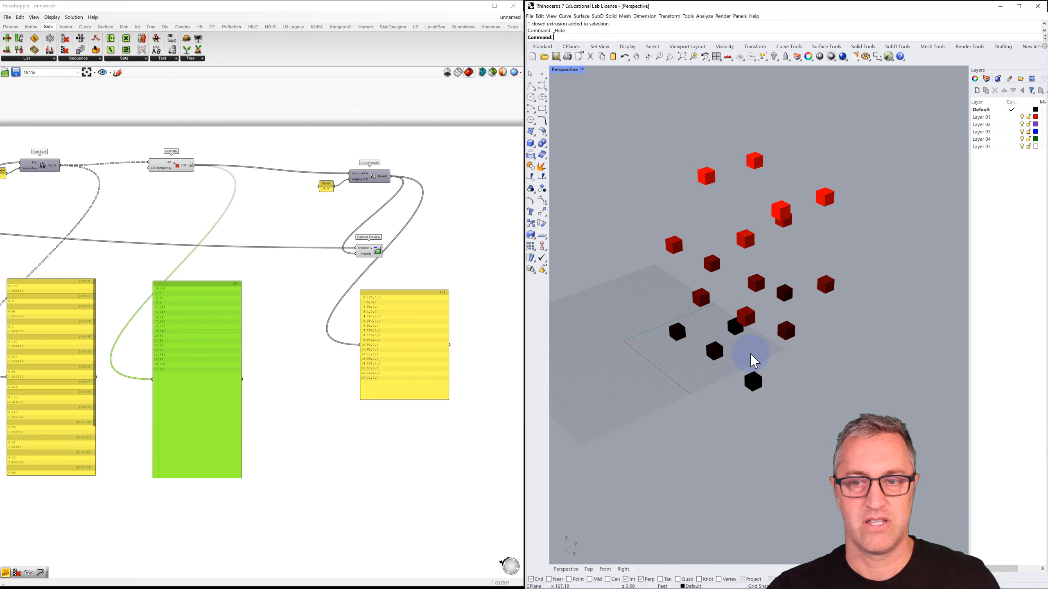
right_drag(758, 190, 746, 295)
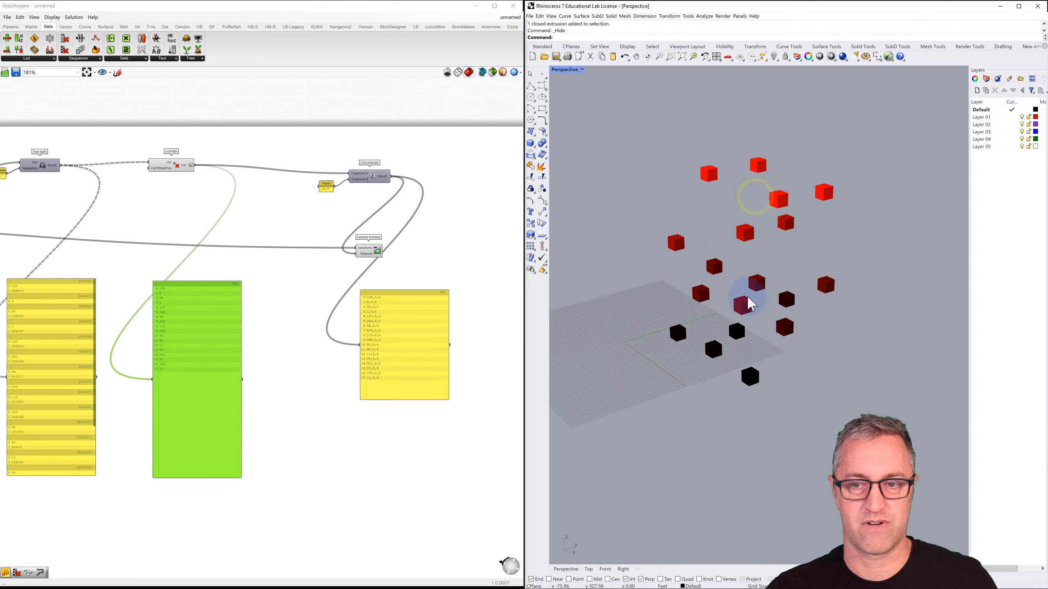
- Change the text in the panel feeding Concatenate's Fragment B to ",100,0"
scroll(323, 190, up, 3)
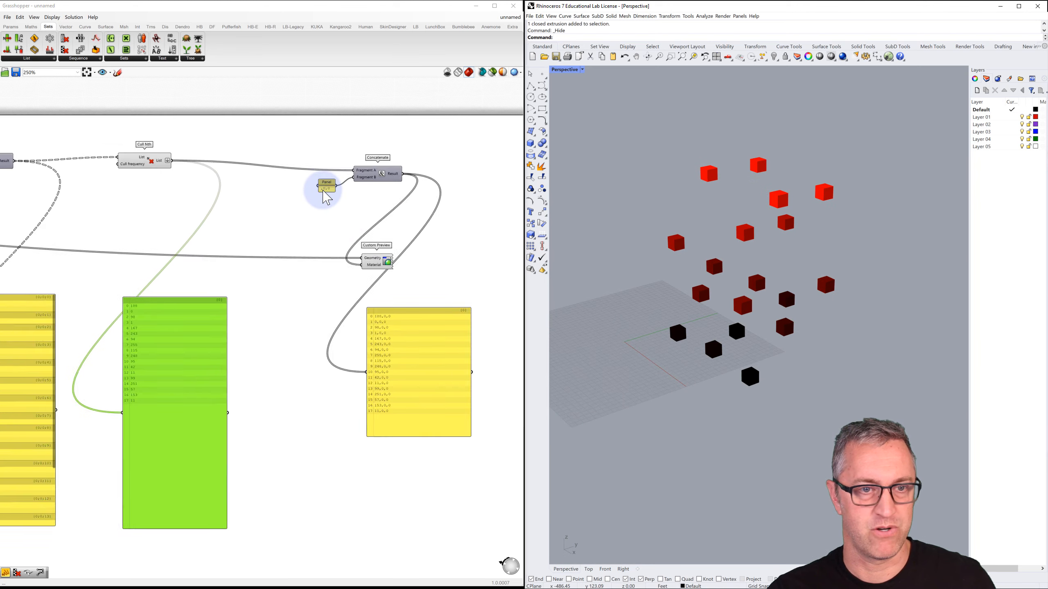
right_drag(364, 194, 293, 184)
scroll(260, 179, up, 1)
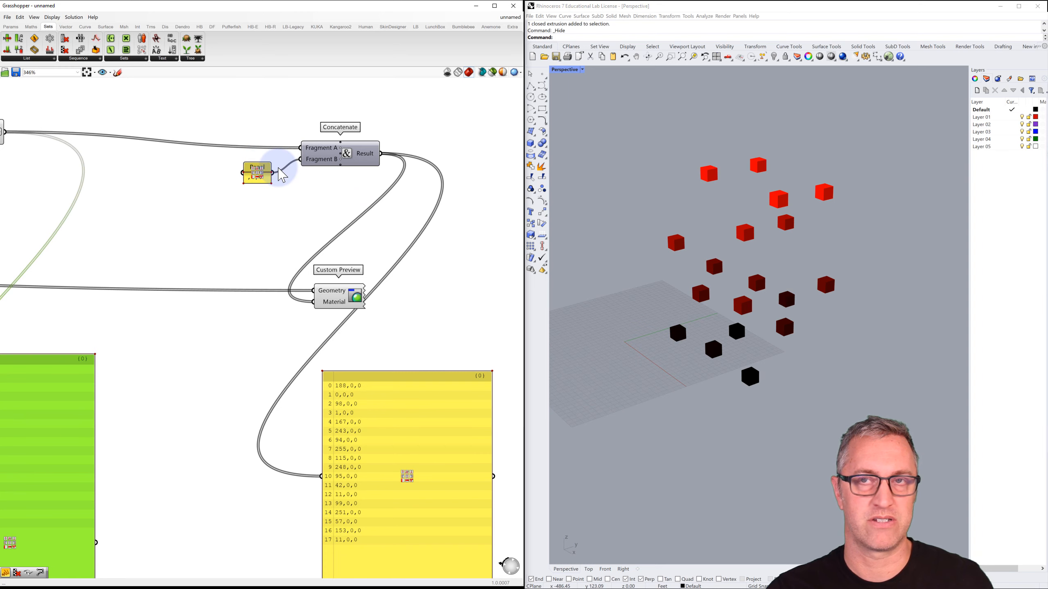
scroll(270, 187, down, 1)
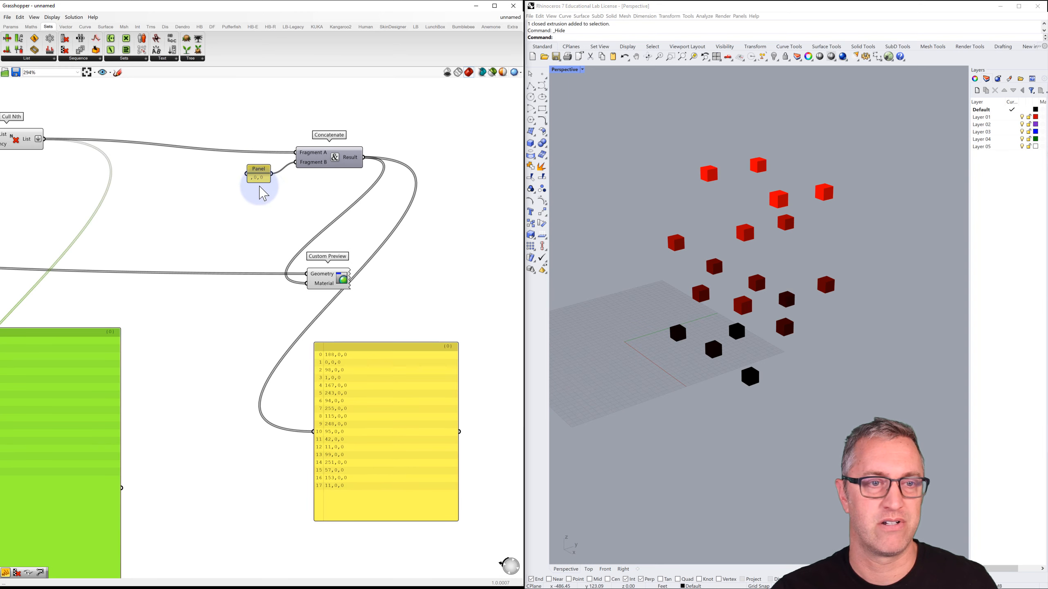
click(256, 179)
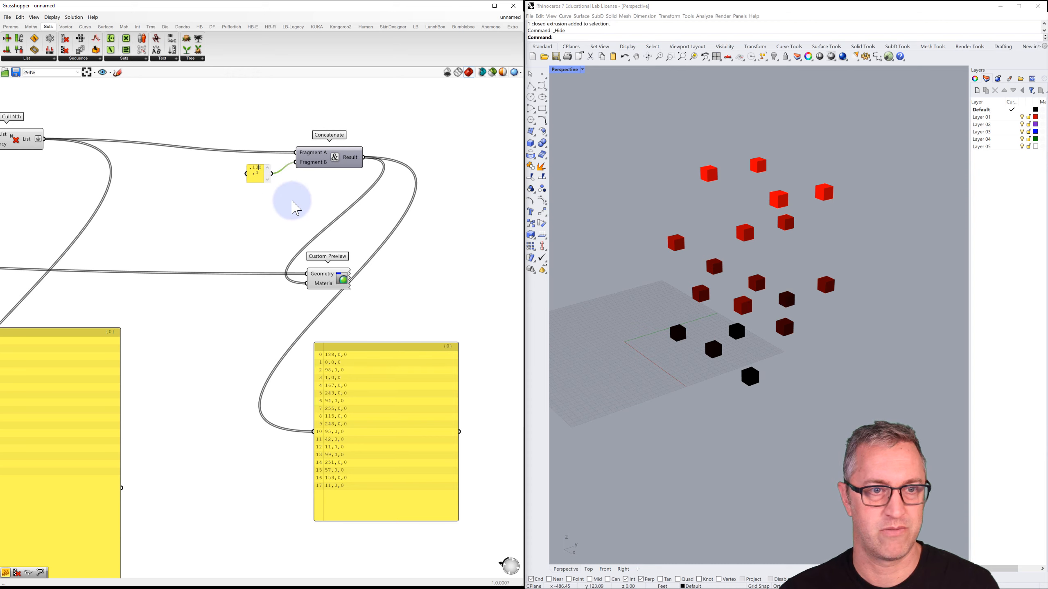
click(292, 199)
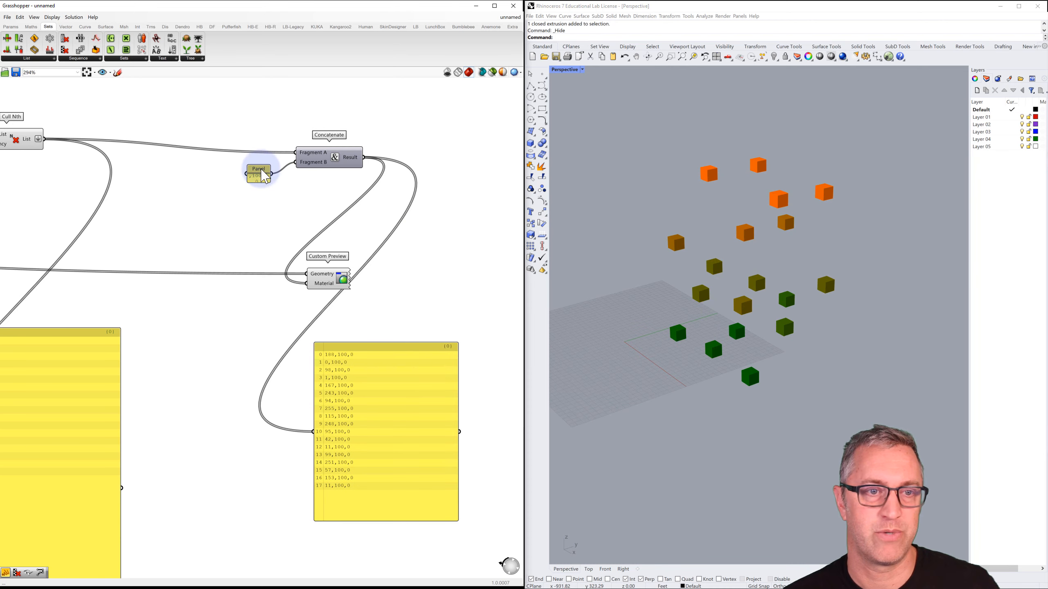
- Widen the Fragment B panel and set its text to ",100,100"
drag(248, 166, 218, 159)
click(244, 175)
double_click(244, 175)
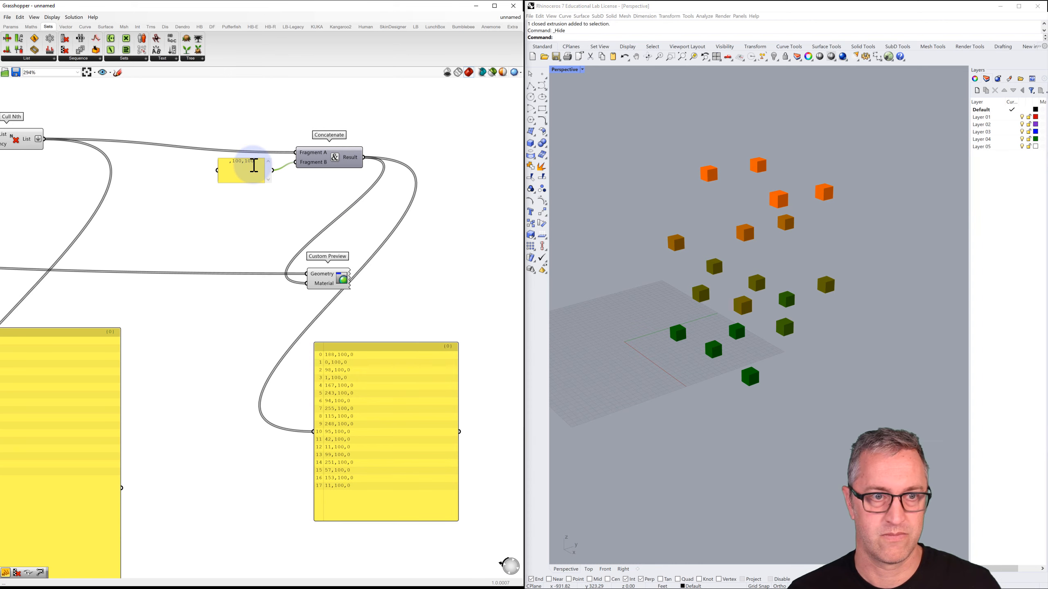
text(,100,100)
click(245, 210)
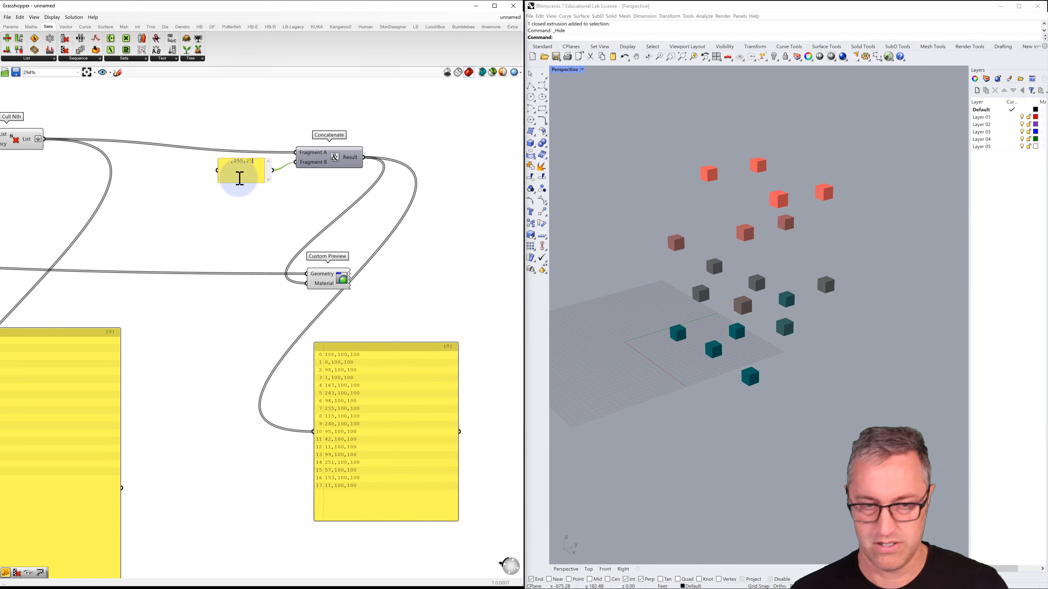
- Set the Fragment B panel's text to ",255,255" and check the box colors in the viewport
click(224, 236)
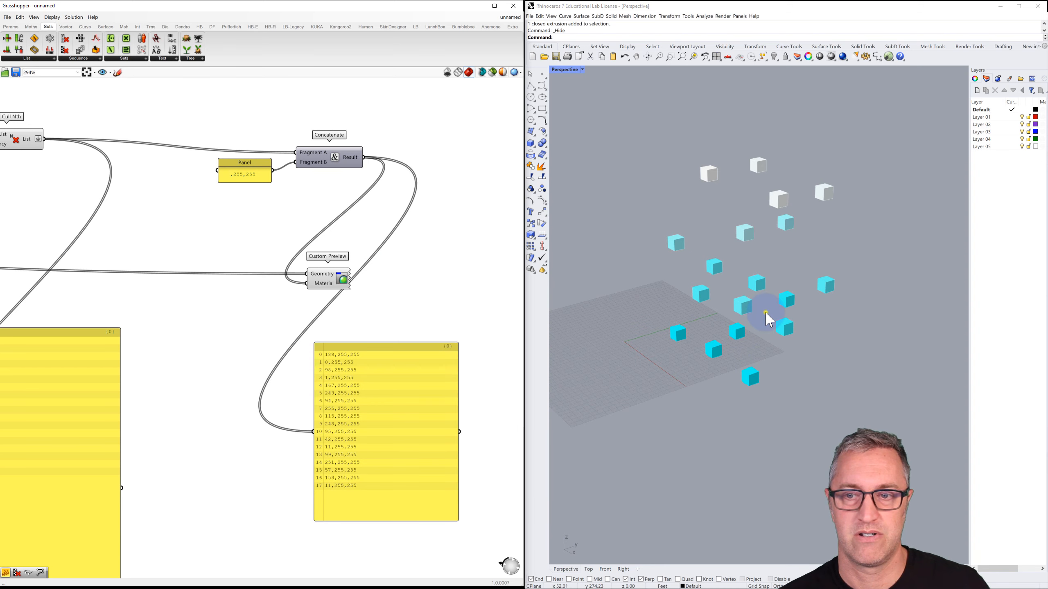
mouse_move(765, 312)
right_down()
mouse_move(758, 294)
mouse_move(753, 320)
mouse_move(775, 307)
mouse_move(761, 307)
right_up()
click(410, 246)
- Set the Fragment B panel's text to ",0,255" and inspect the recolored boxes from different angles
double_click(239, 177)
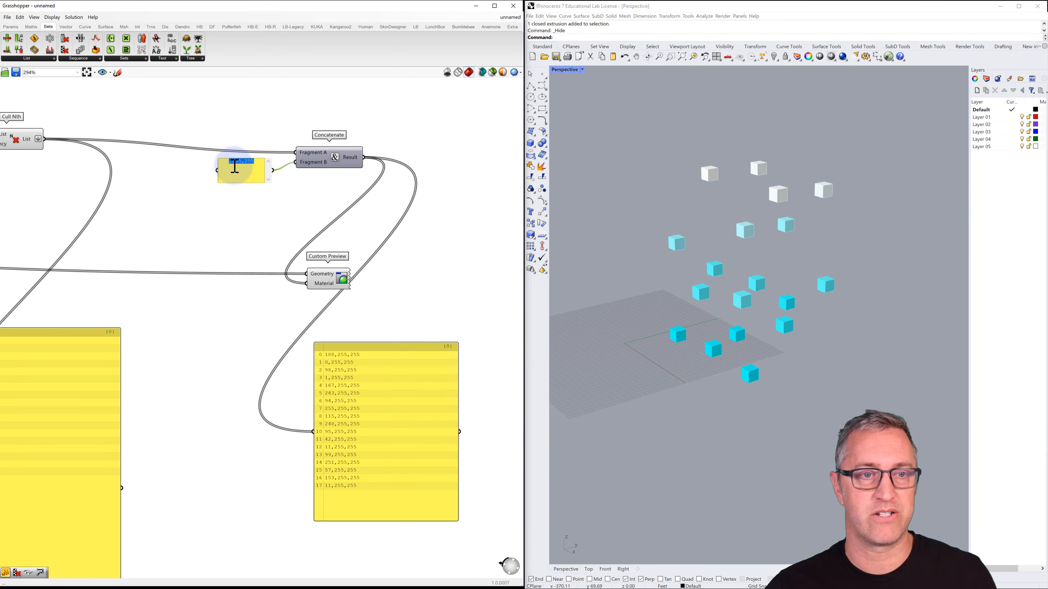
click(234, 160)
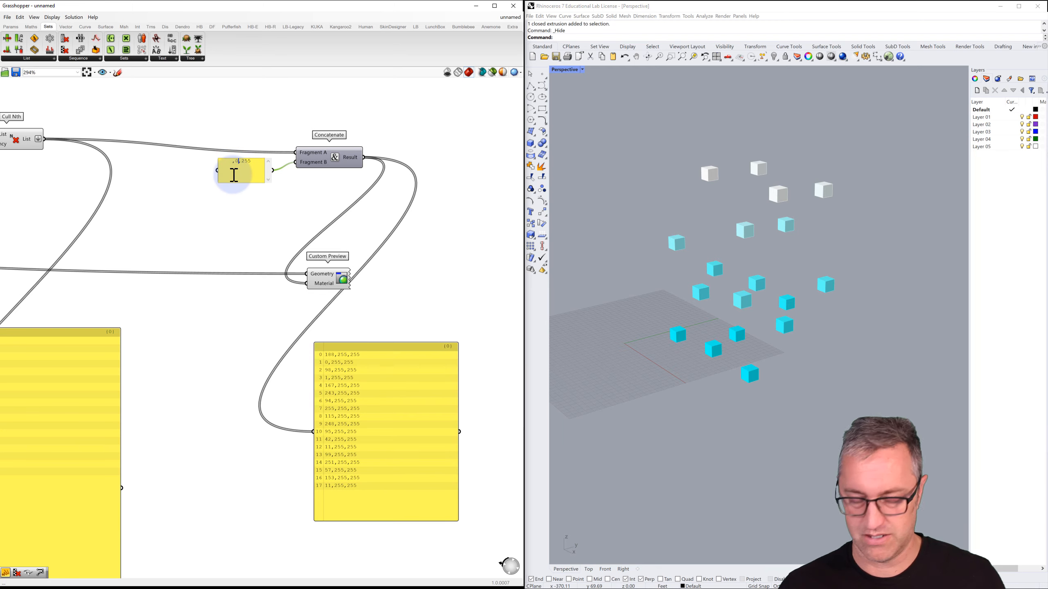
click(245, 206)
mouse_move(766, 255)
right_down()
mouse_move(741, 258)
mouse_move(755, 241)
right_up()
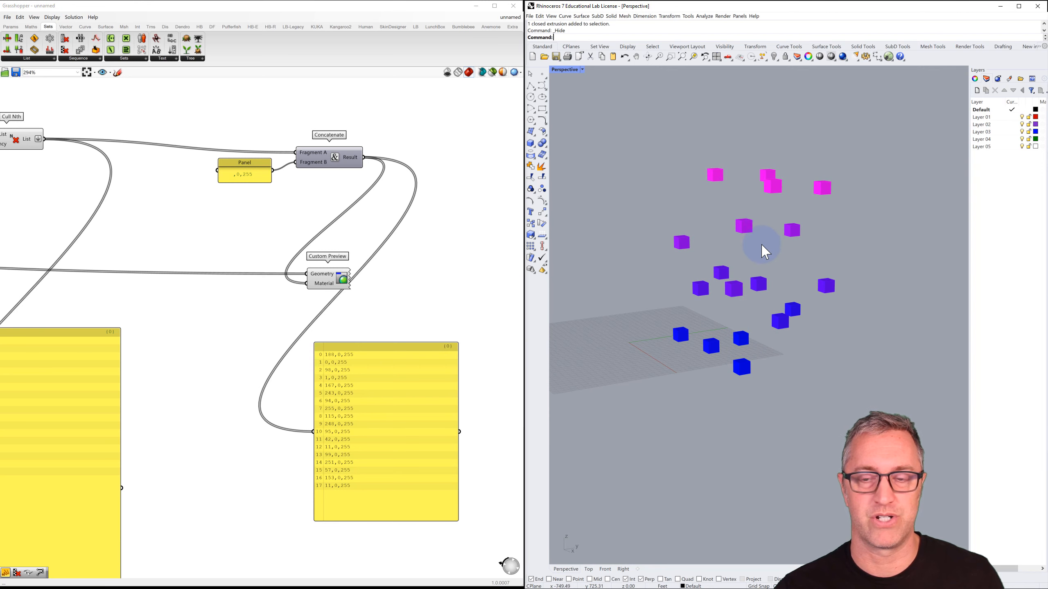
right_drag(761, 243, 748, 326)
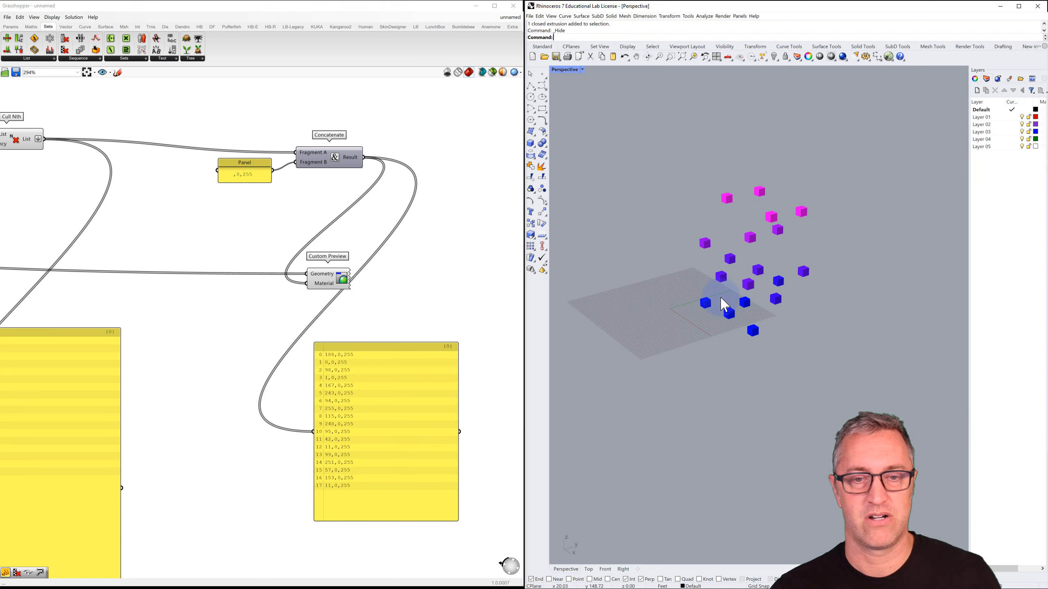
- Set Populate 3D's Count slider to 200 and lower its Seed slider to vary the point layout
scroll(463, 292, down, 5)
right_drag(283, 281, 435, 254)
scroll(349, 268, down, 3)
right_drag(253, 260, 378, 259)
scroll(210, 263, up, 5)
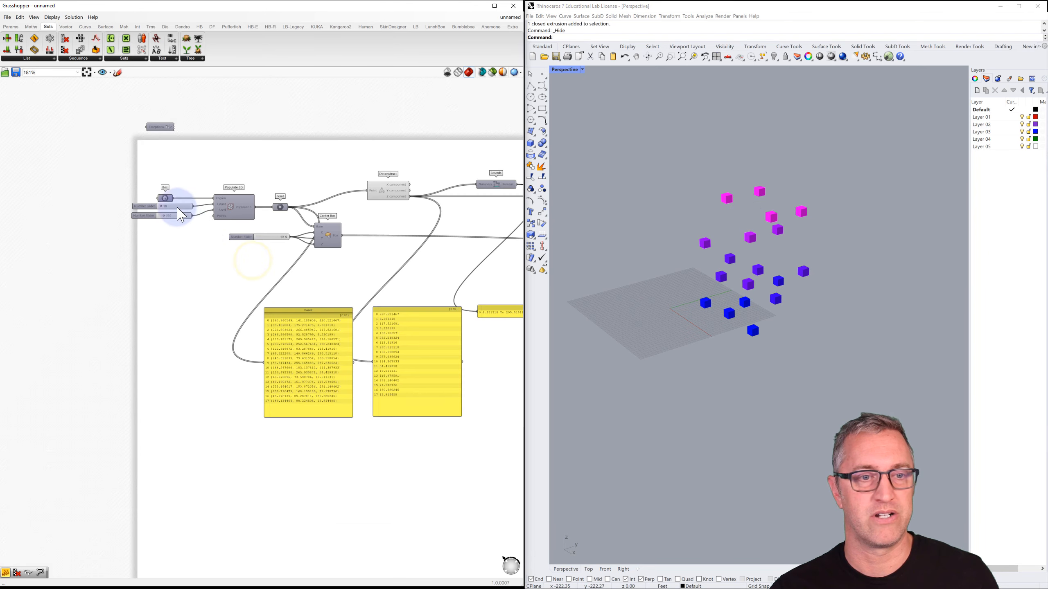
scroll(189, 226, up, 3)
drag(155, 212, 241, 210)
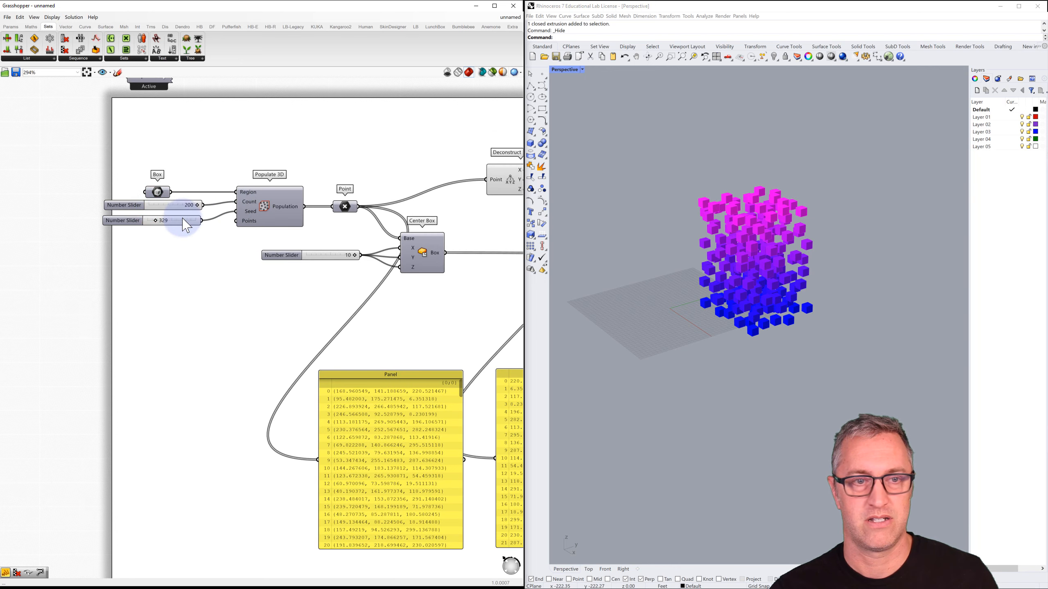
mouse_move(158, 226)
mouse_down()
mouse_move(206, 225)
mouse_move(150, 227)
mouse_up()
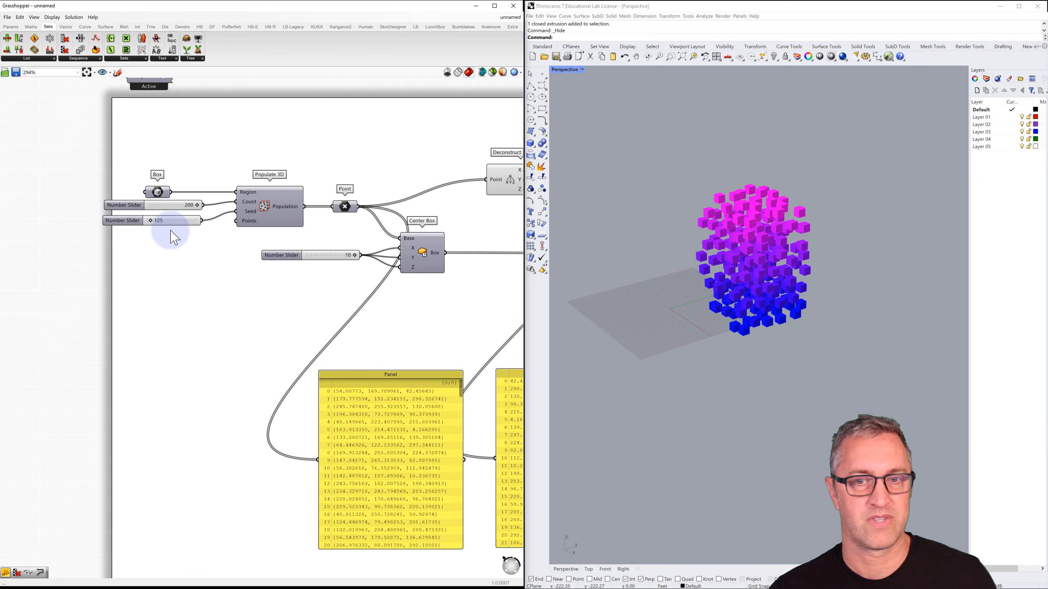
- Inspect the reseeded boxes from another angle and examine the Concatenate and Custom Preview end of the definition
right_drag(682, 298, 545, 295)
scroll(436, 301, down, 3)
scroll(433, 294, down, 2)
right_drag(432, 294, 210, 249)
right_drag(399, 262, 210, 251)
right_drag(348, 252, 320, 255)
scroll(314, 229, up, 2)
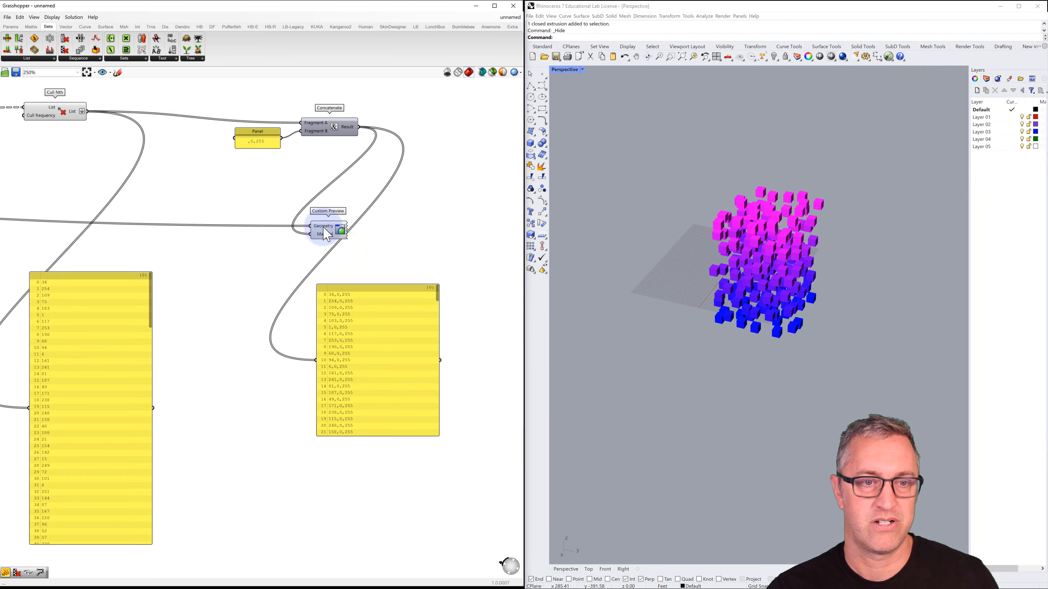
scroll(323, 236, up, 2)
scroll(320, 239, down, 2)
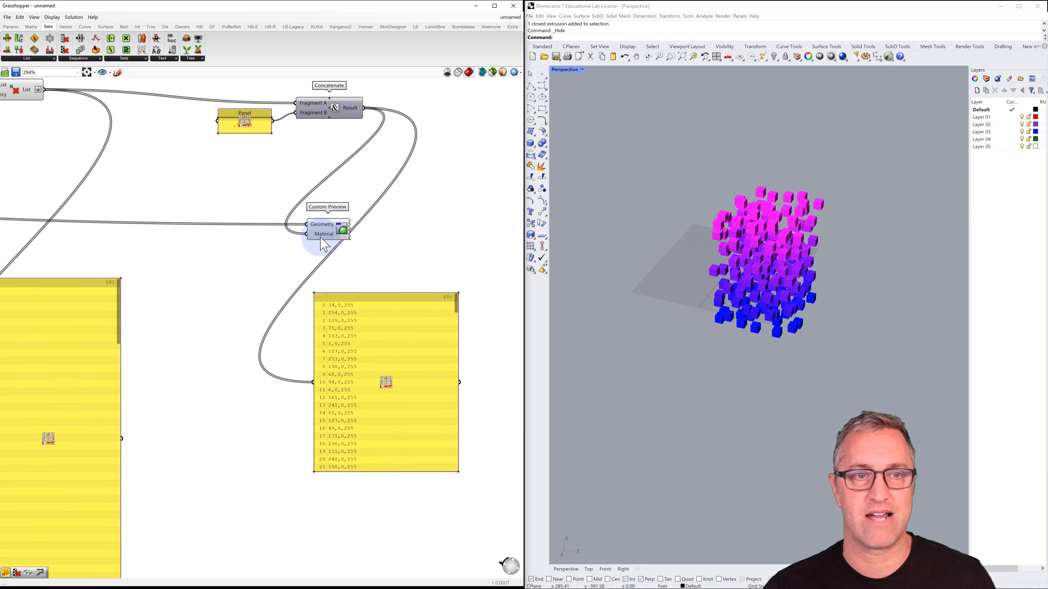
right_drag(321, 242, 316, 261)
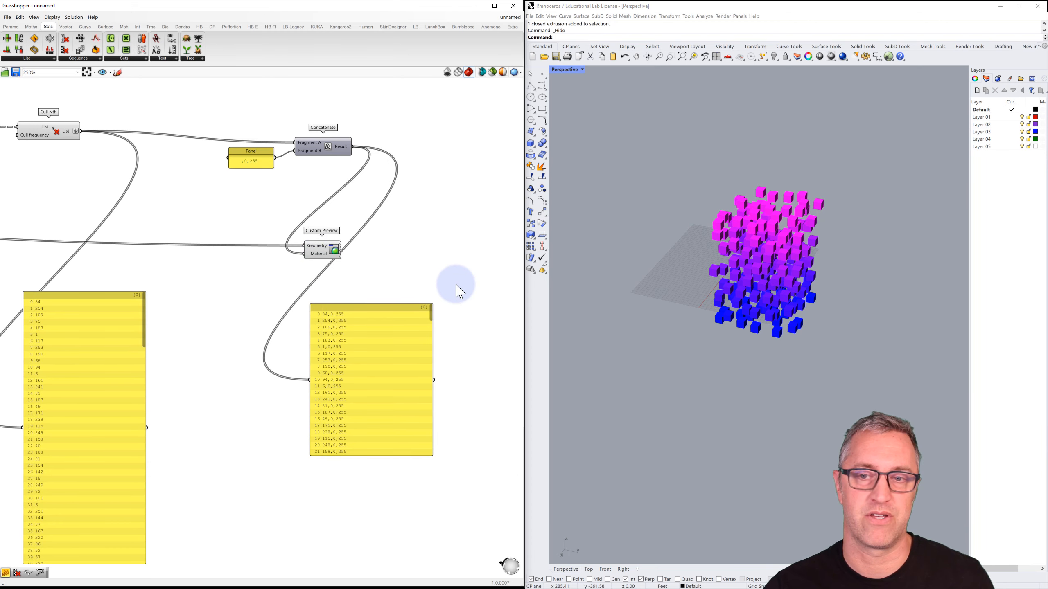
- View the colored boxes from the opposite side and review the entire Grasshopper definition from point generation to Custom Preview
right_drag(732, 272, 702, 265)
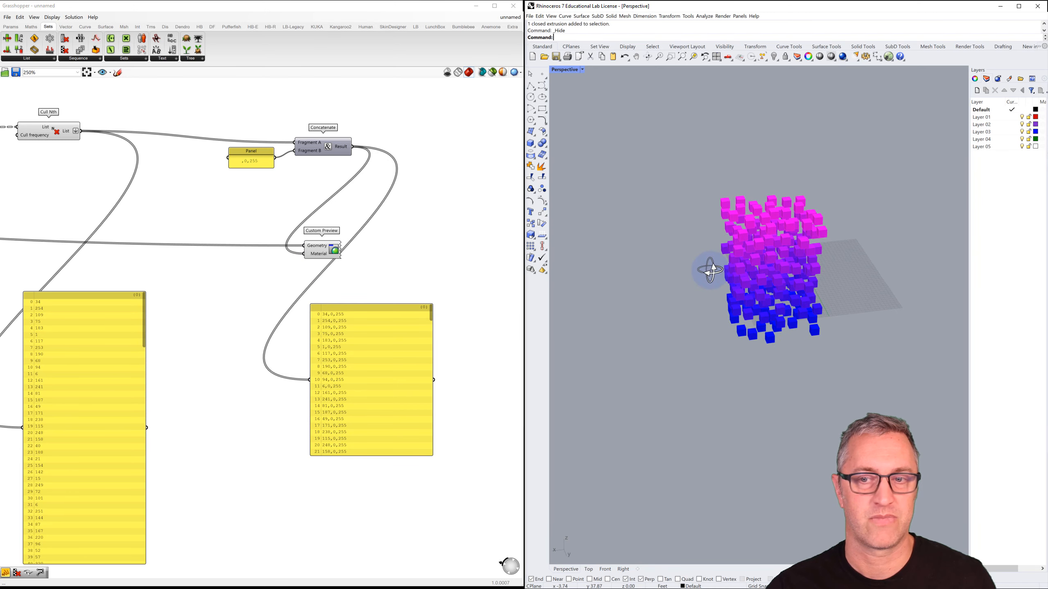
click(453, 252)
scroll(453, 252, down, 4)
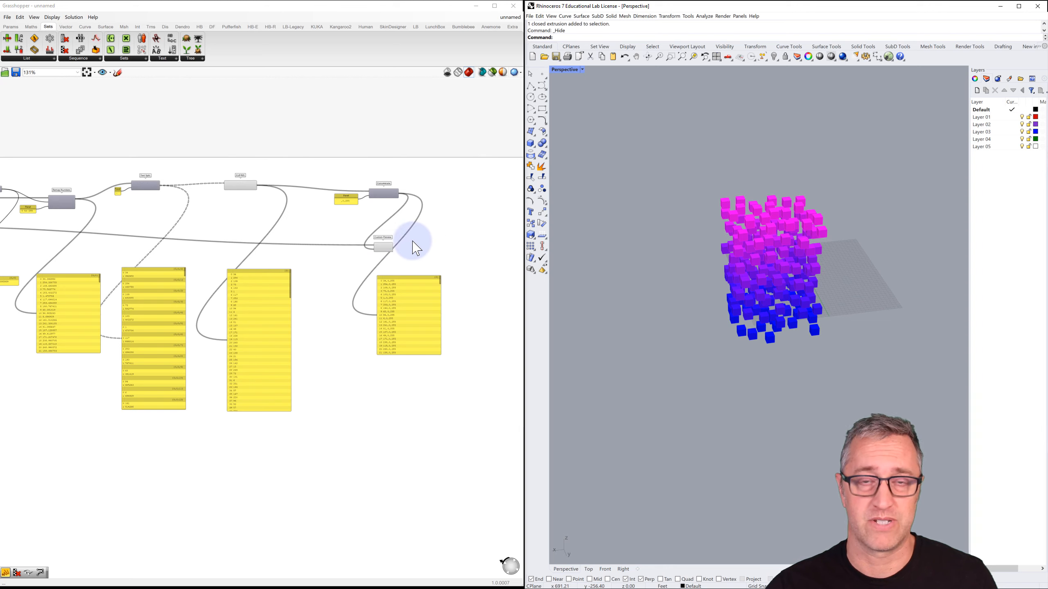
right_drag(314, 238, 417, 226)
scroll(413, 219, down, 2)
right_drag(278, 224, 321, 229)
scroll(307, 226, down, 1)
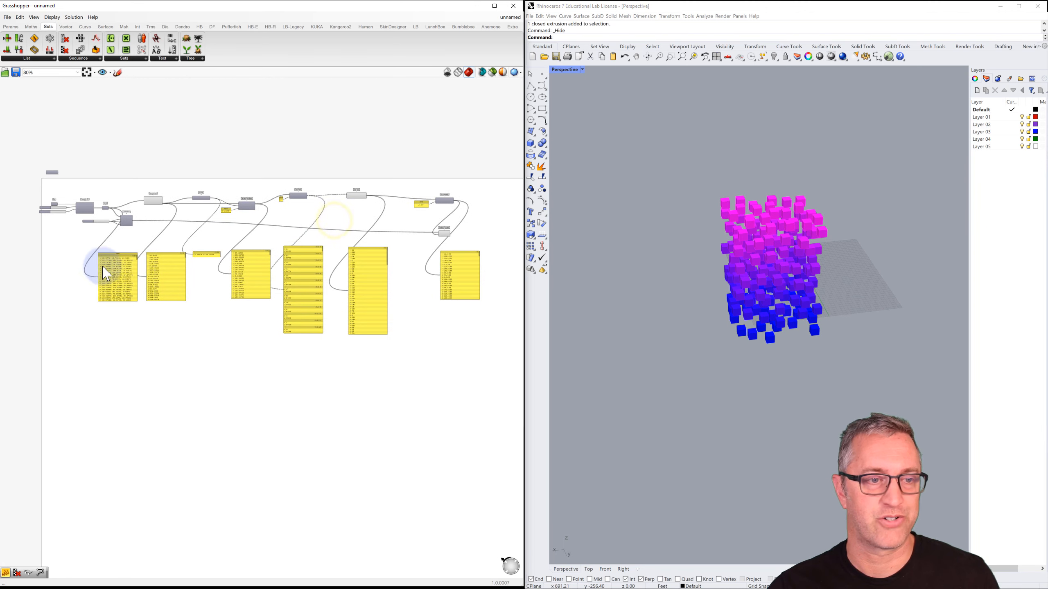